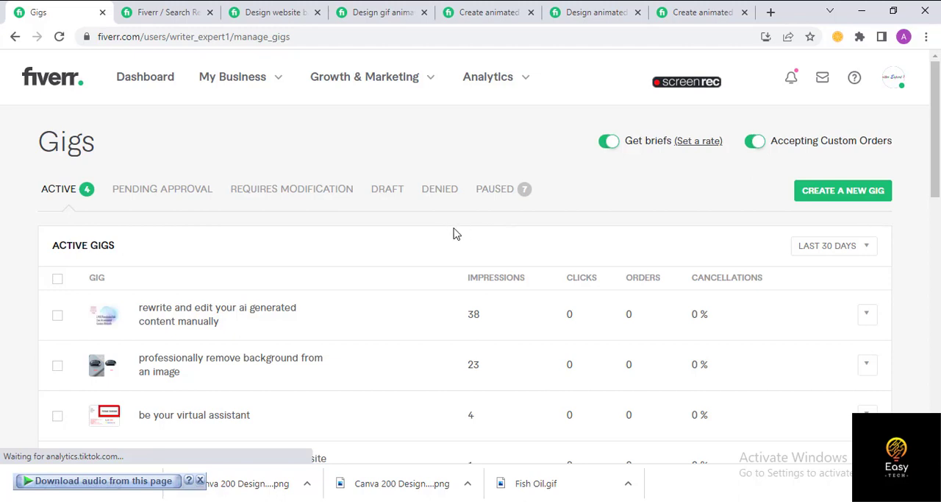
- Start creating a new gig and activate its title field after a glance at the Gif Ads document in Word
click(852, 200)
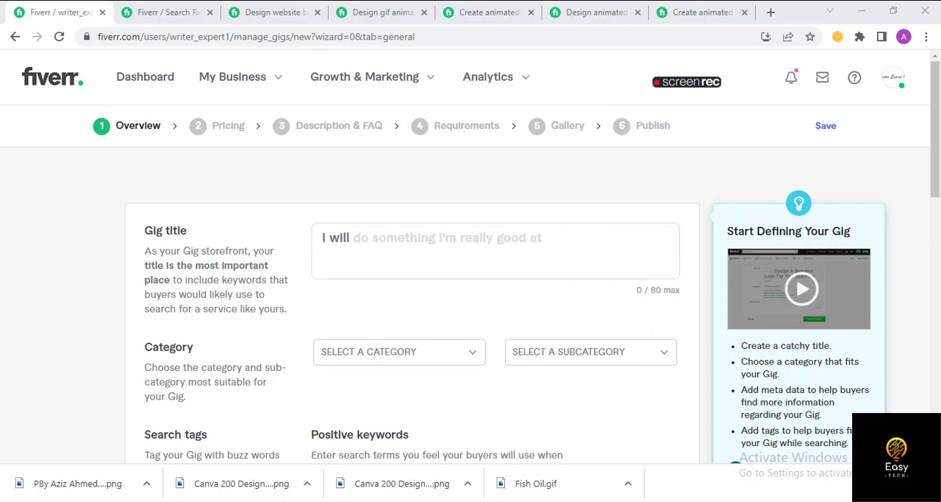
click(450, 489)
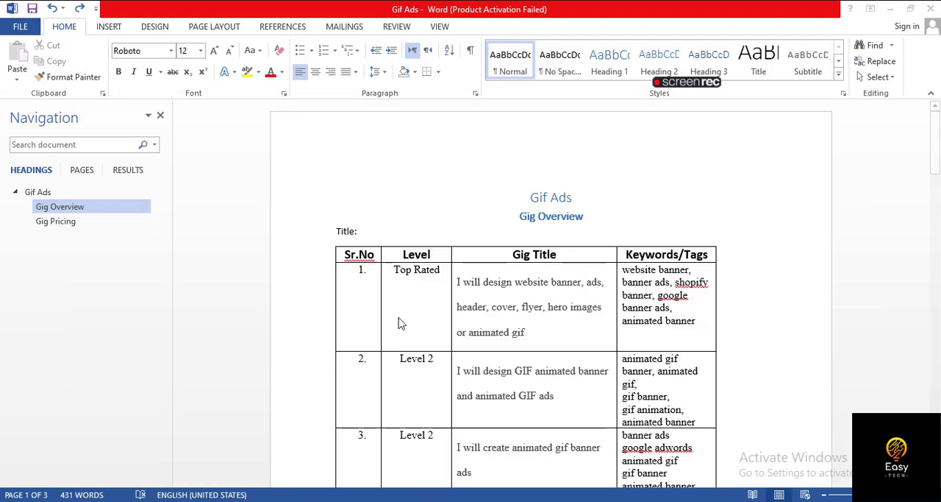
click(447, 496)
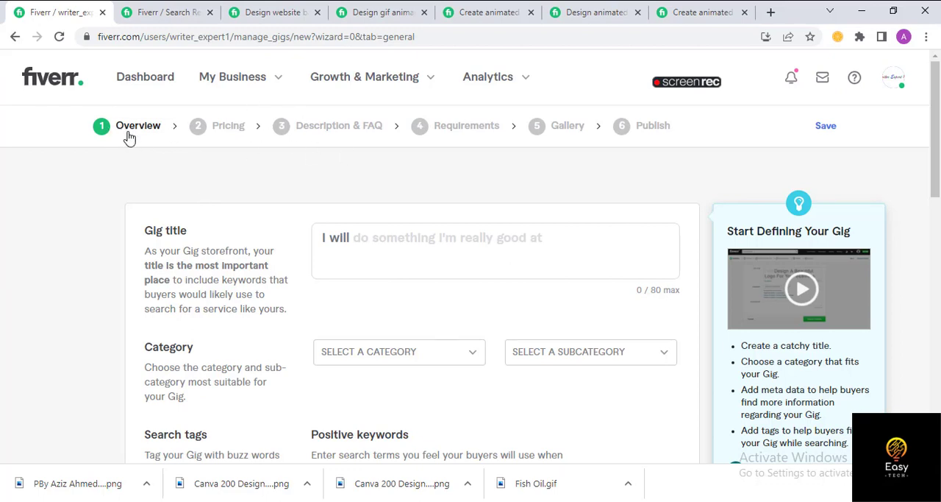
click(357, 238)
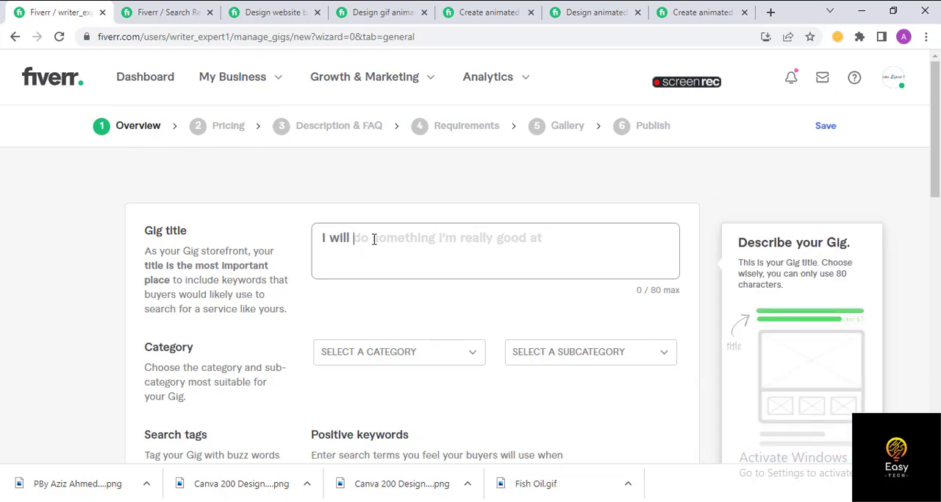
click(367, 276)
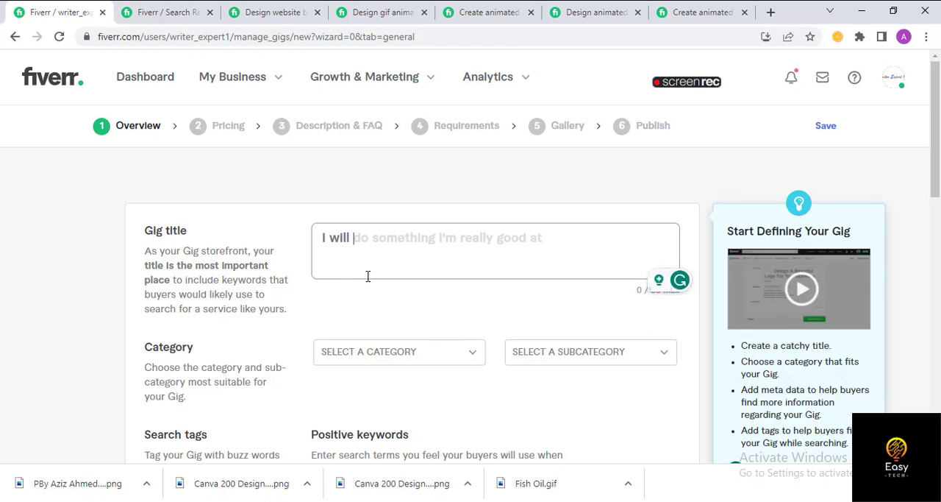
click(895, 87)
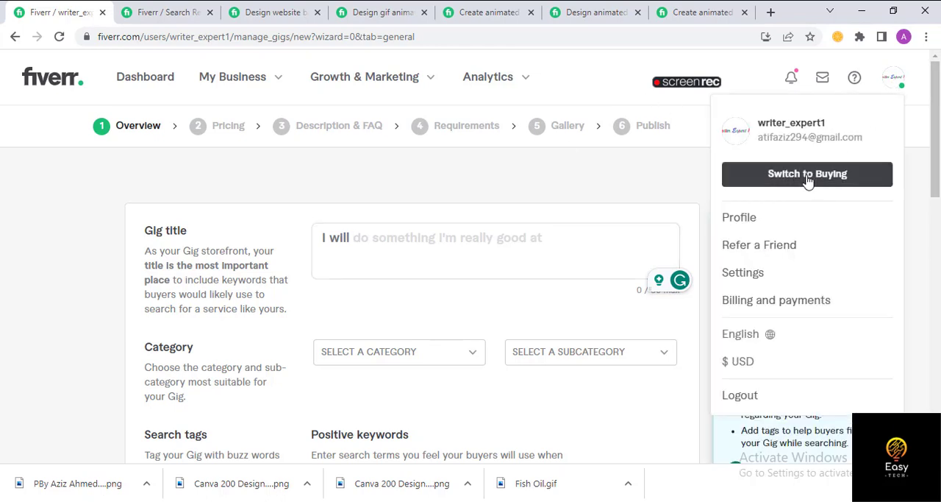
- Switch to the open gig search page and rerun the search for "gif ads"
click(134, 15)
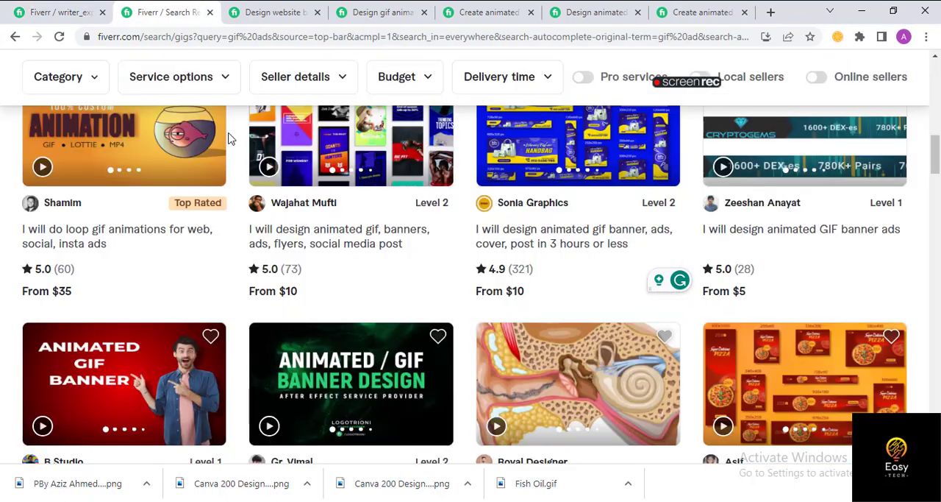
scroll(364, 280, up, 4)
scroll(371, 239, up, 3)
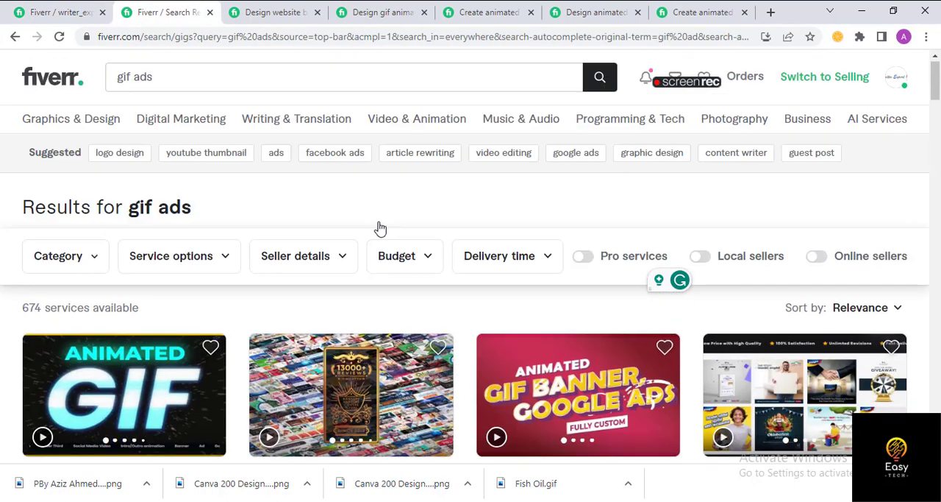
click(169, 83)
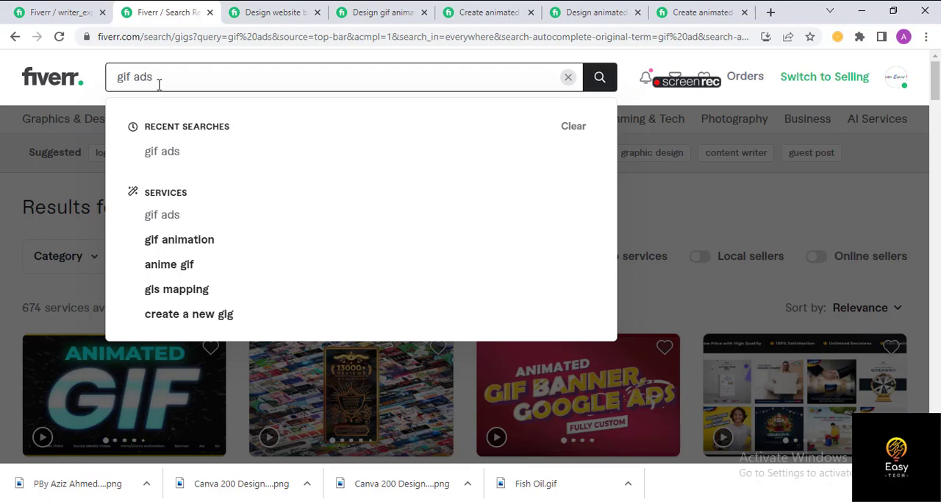
key(Return)
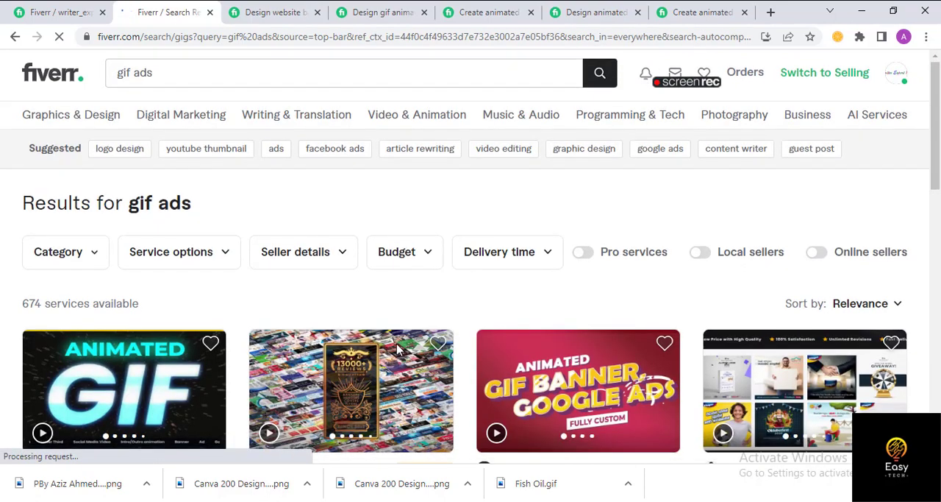
- Look through the first gif ads search results, comparing gig titles, seller levels, ratings and starting prices
scroll(118, 345, down, 4)
scroll(162, 269, up, 3)
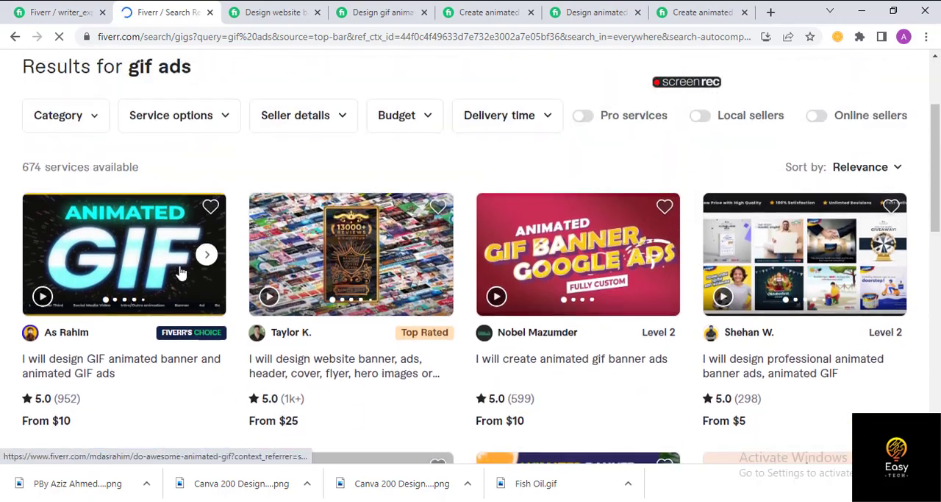
scroll(245, 317, down, 4)
scroll(245, 312, up, 2)
scroll(256, 298, up, 3)
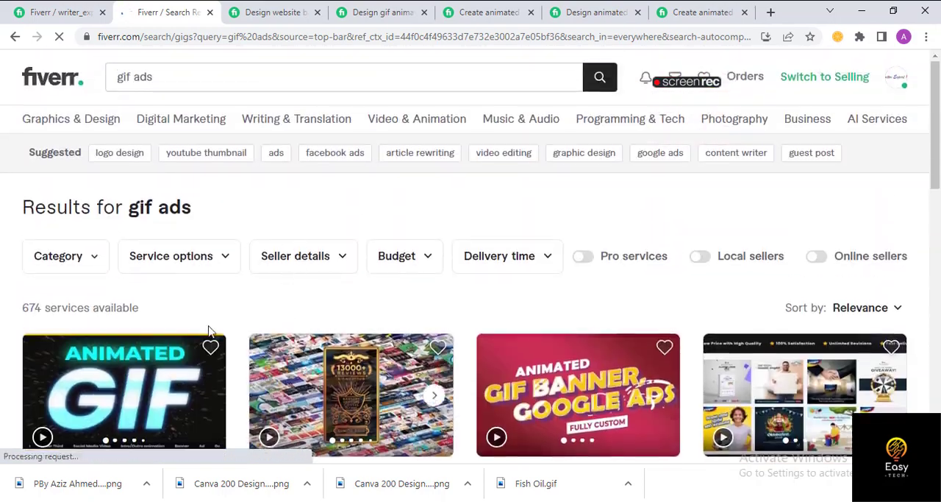
scroll(189, 275, down, 2)
scroll(189, 275, up, 2)
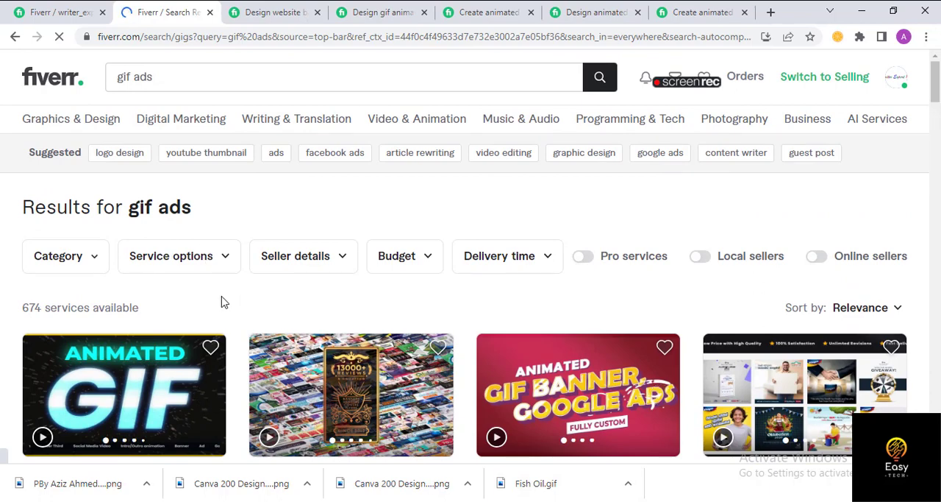
scroll(175, 287, down, 1)
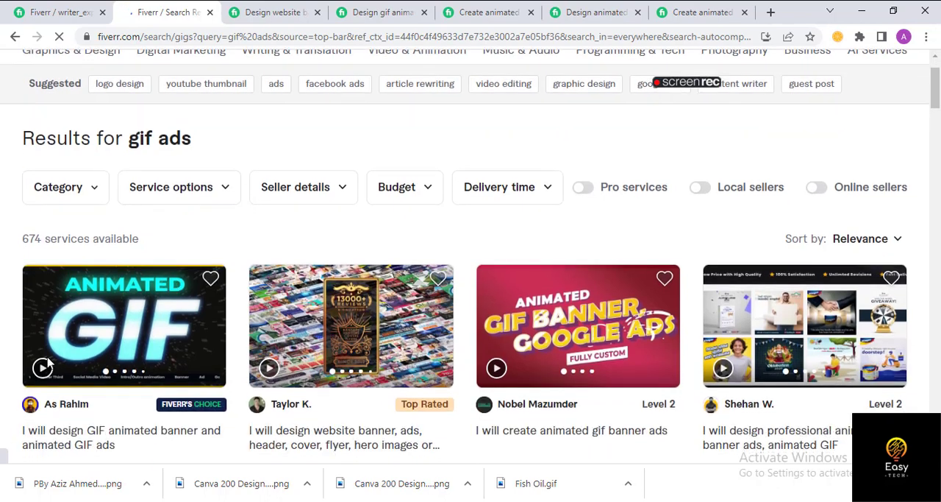
scroll(53, 343, down, 1)
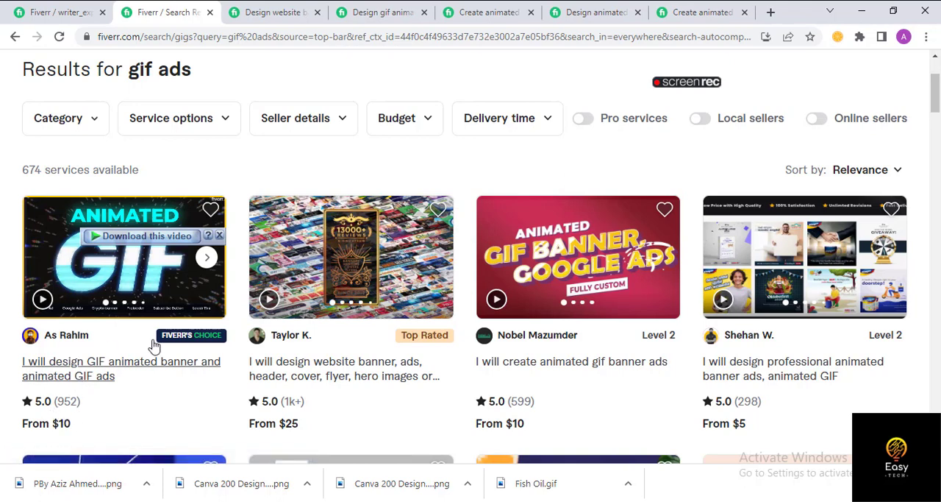
mouse_move(214, 344)
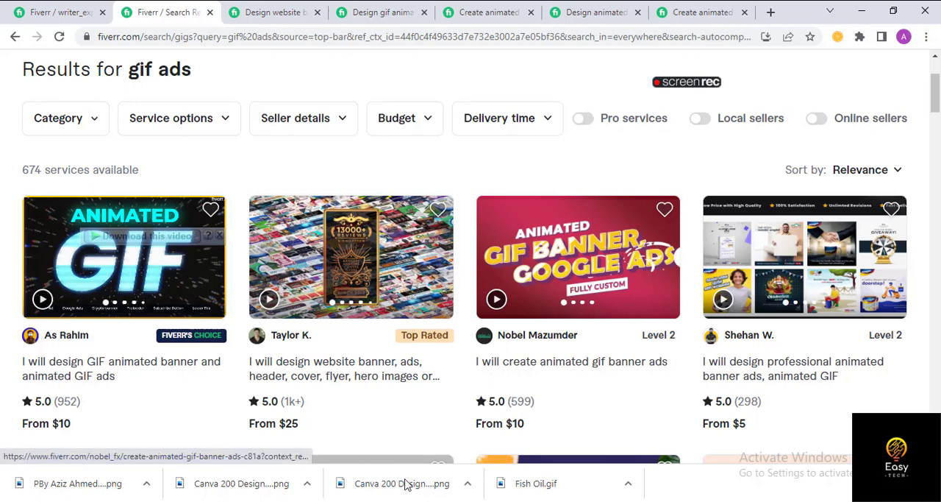
- Switch to Word and review the Gif Ads document's headings and its table of seller levels, gig titles and keywords/tags
click(390, 501)
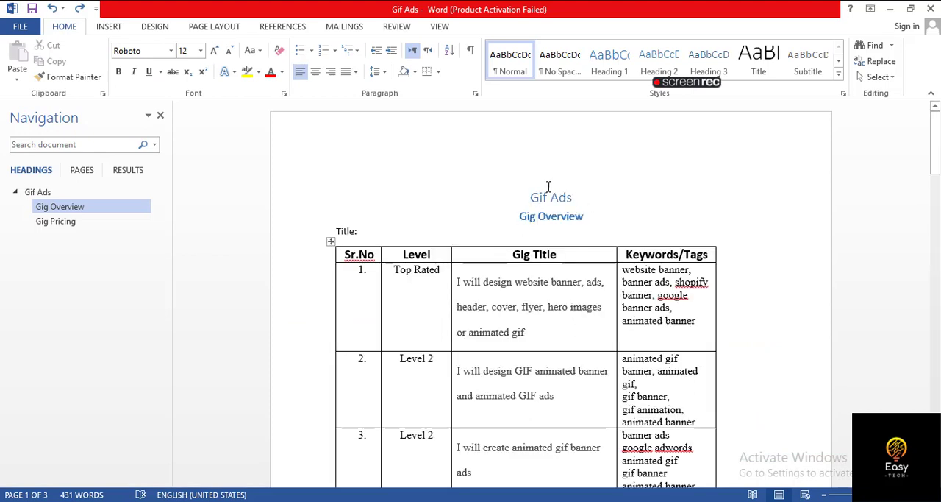
triple_click(579, 200)
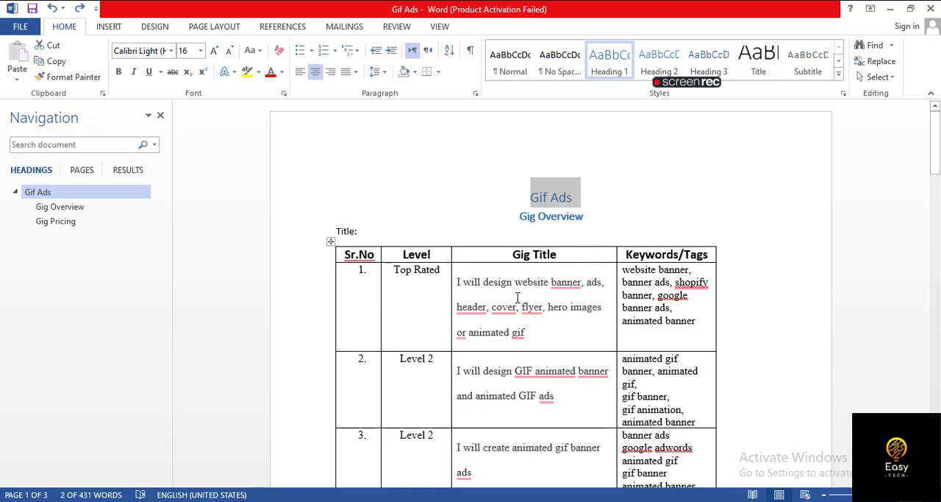
scroll(585, 338, down, 3)
scroll(576, 348, down, 2)
scroll(548, 338, up, 5)
scroll(567, 305, down, 15)
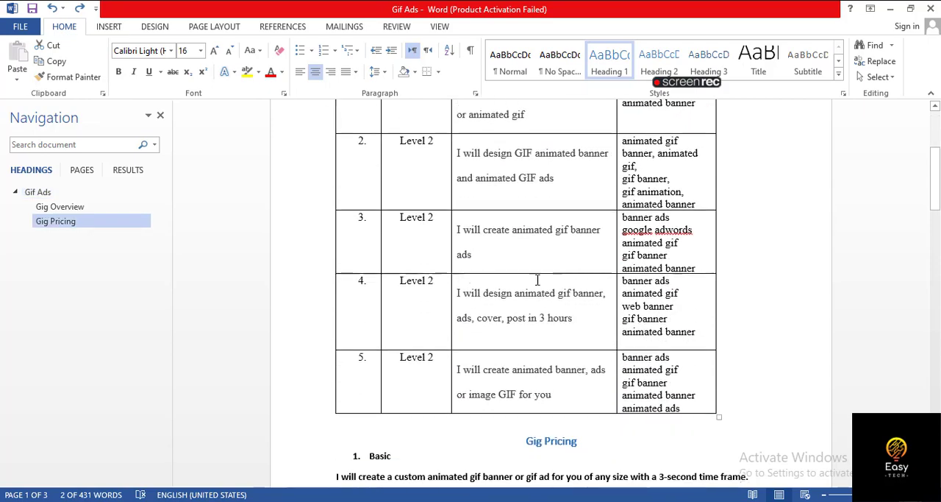
scroll(499, 293, down, 5)
scroll(500, 292, up, 20)
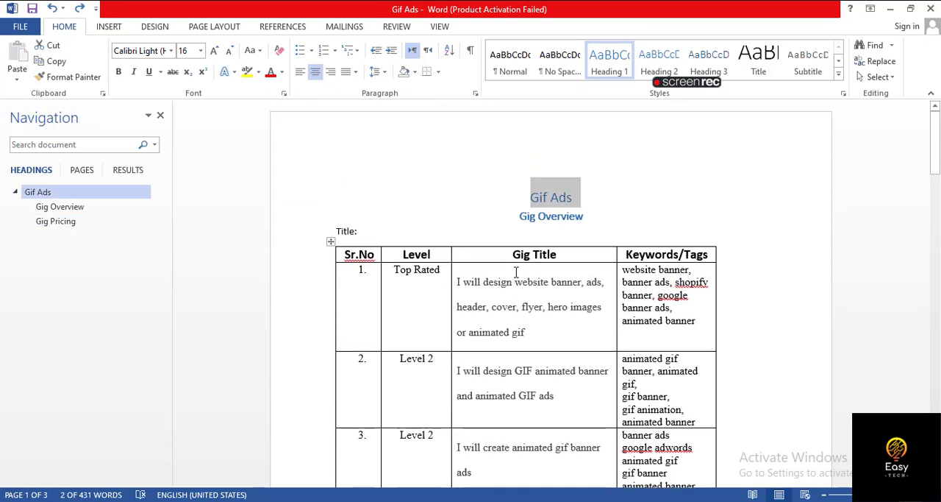
click(568, 197)
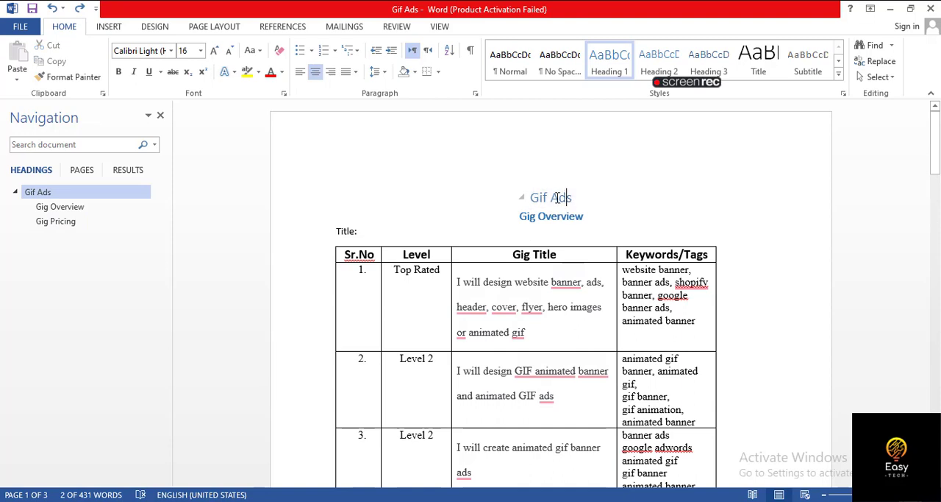
click(552, 197)
click(562, 200)
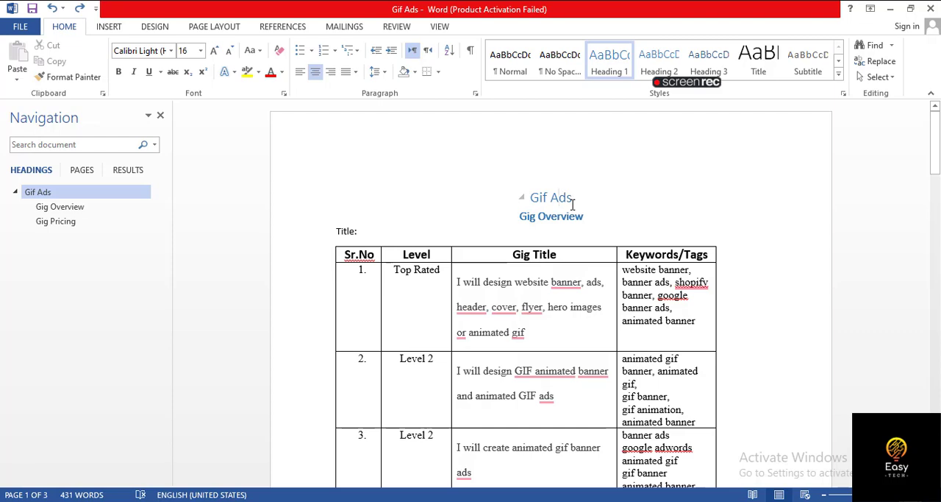
click(528, 216)
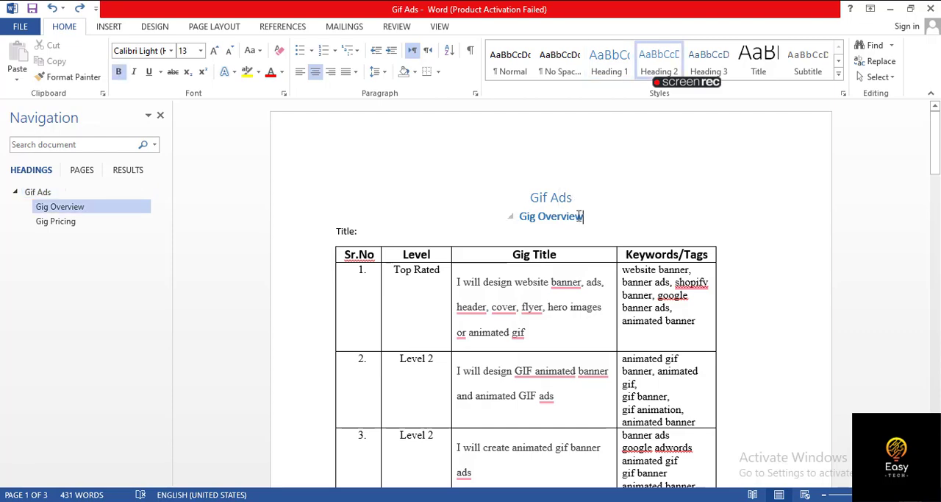
- Return to the browser and look over the gif ads search results again, after a brief check of the new gig form
key(alt+Tab)
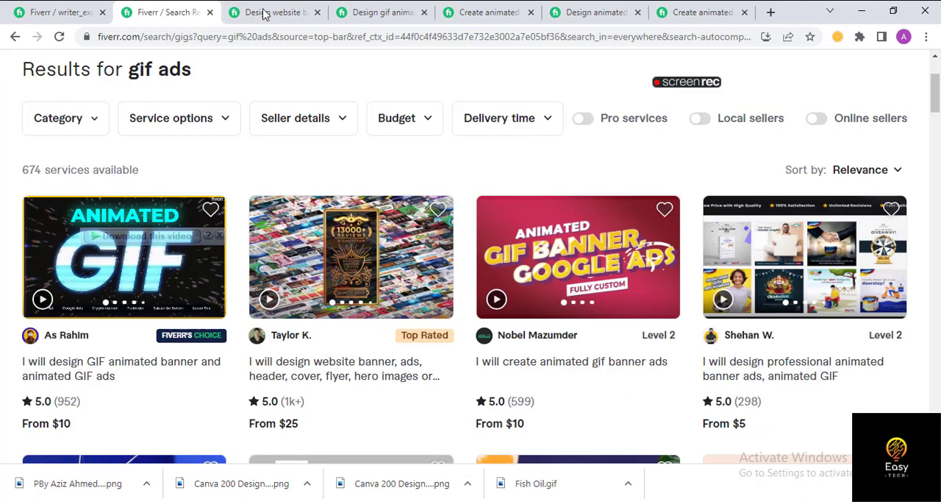
click(36, 12)
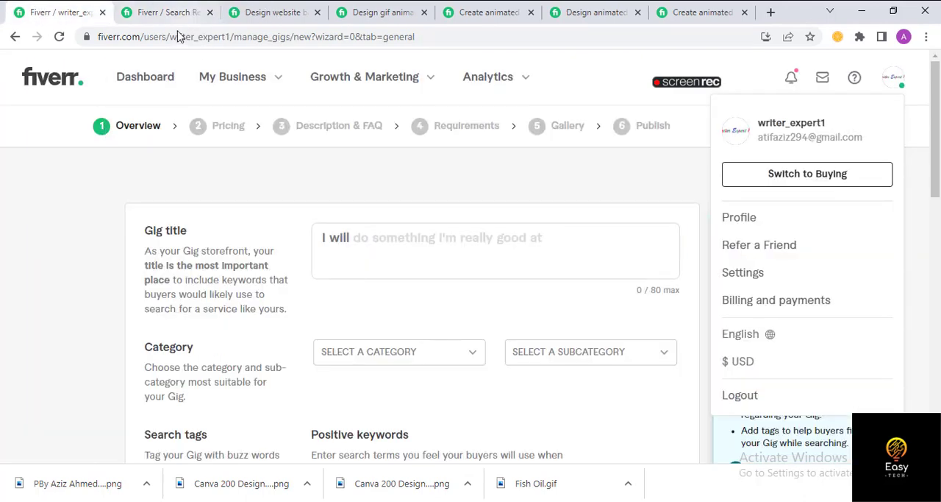
click(159, 12)
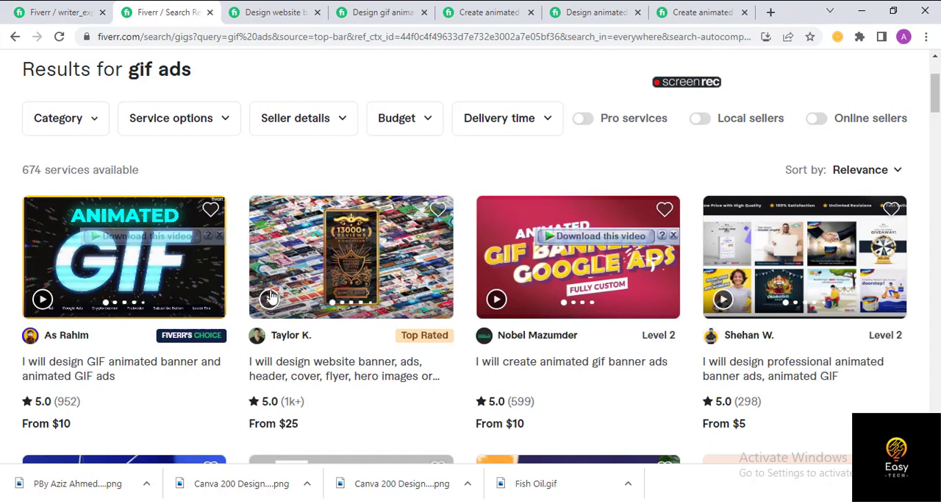
scroll(379, 390, down, 5)
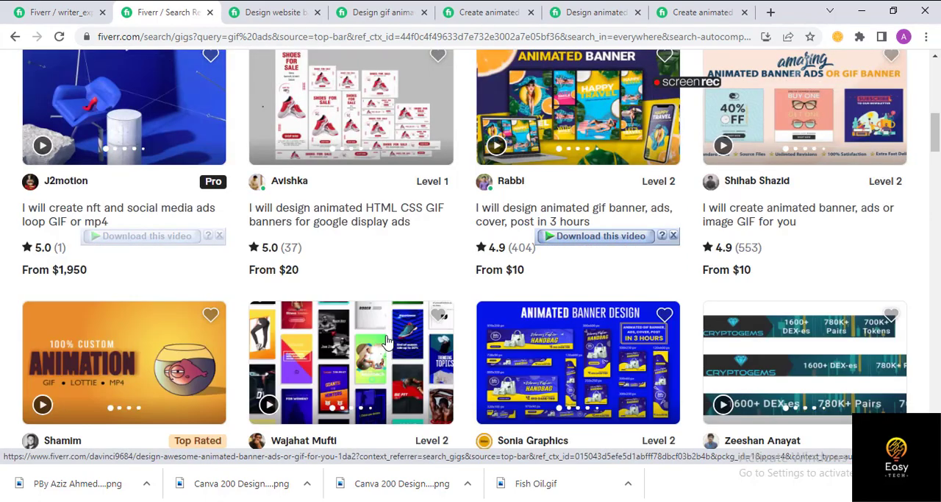
scroll(391, 310, up, 5)
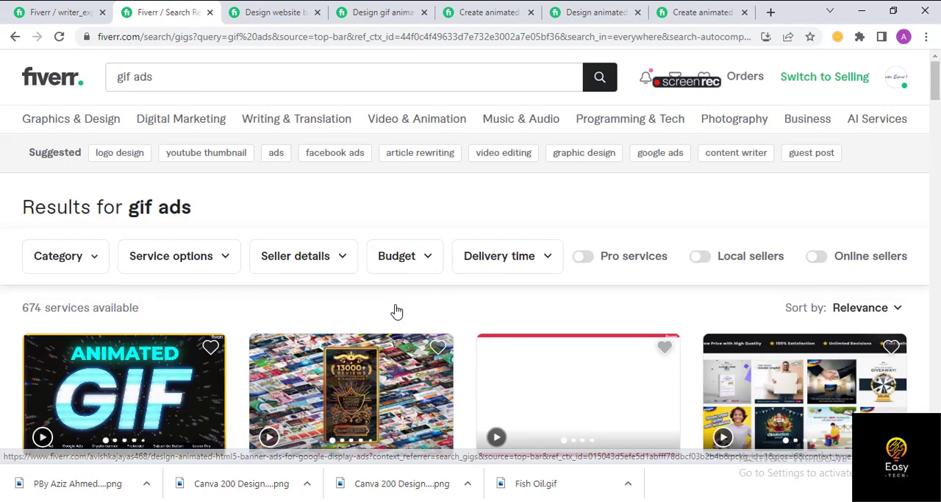
scroll(368, 315, down, 3)
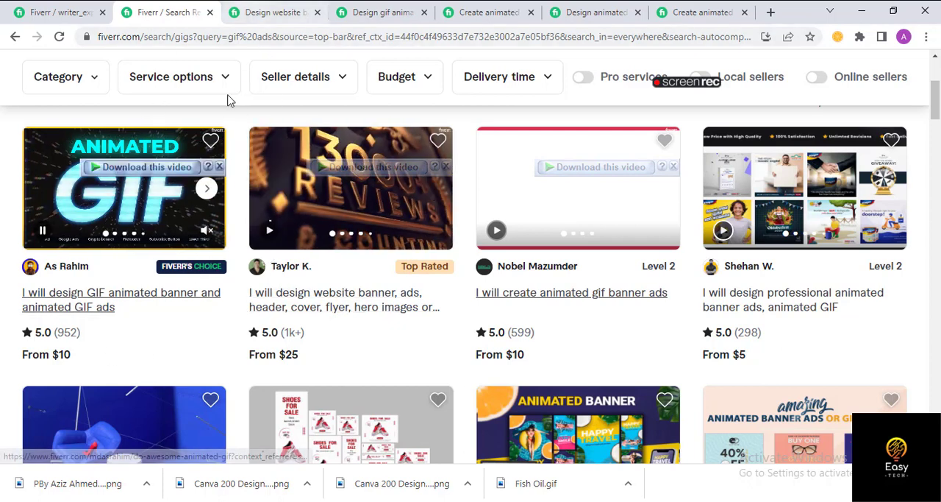
- Examine the Top Rated seller's website banner gig page, including its title and Basic package, and return to the gif ads search results
right_click(93, 293)
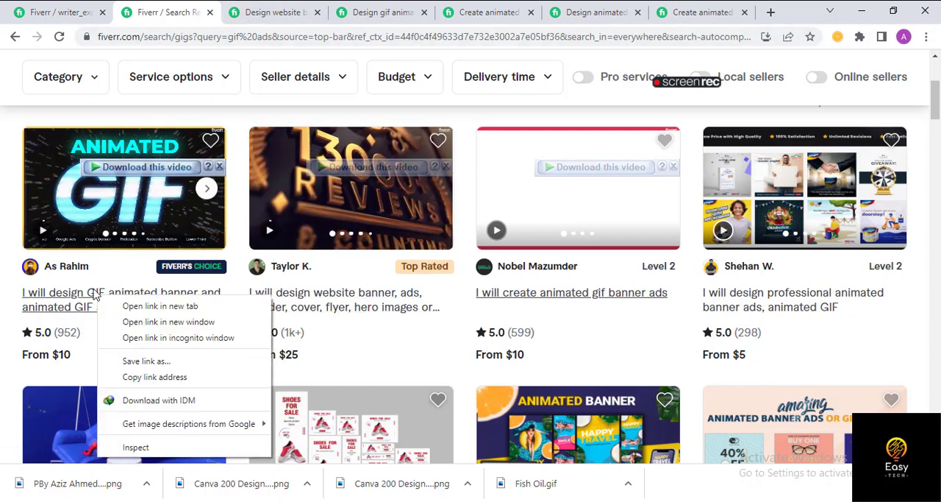
click(287, 9)
scroll(248, 250, up, 8)
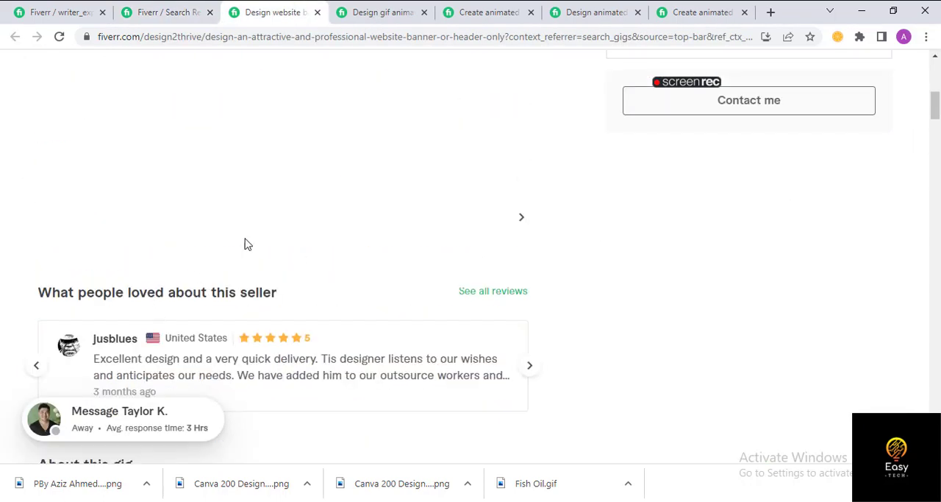
scroll(248, 244, up, 5)
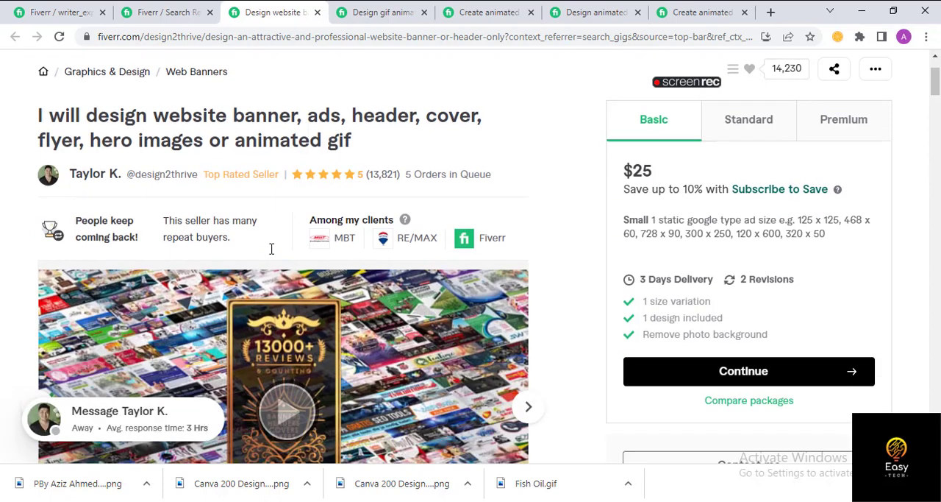
scroll(272, 249, down, 3)
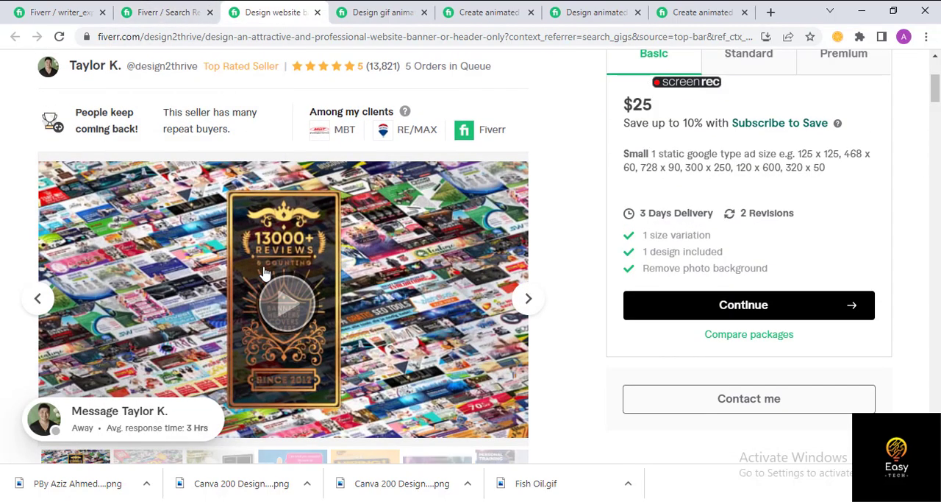
click(141, 12)
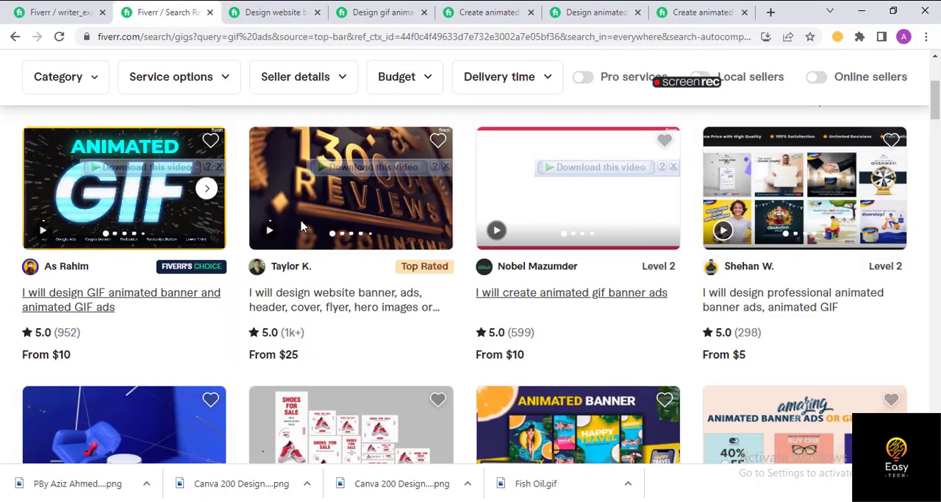
scroll(302, 227, up, 5)
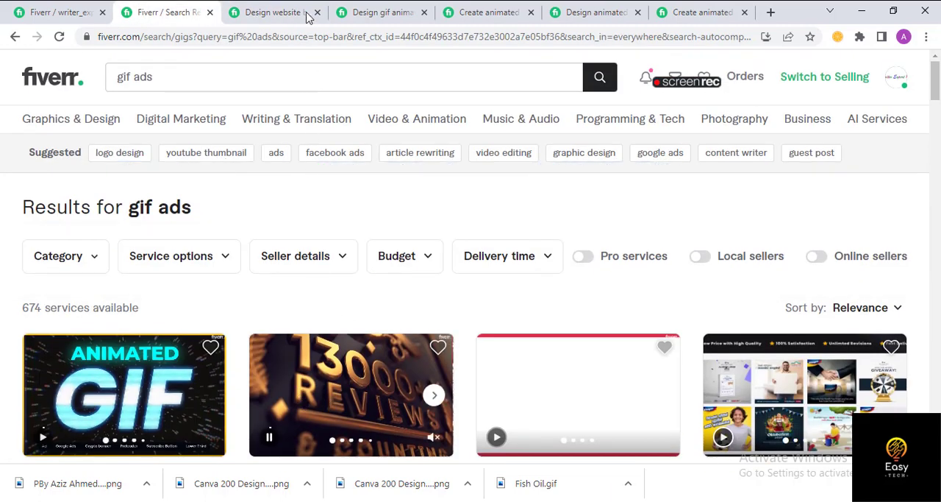
- Examine the Fiverr's Choice badge on the GIF animated banner gig and compare seller badges and levels in the gif ads search results
click(308, 17)
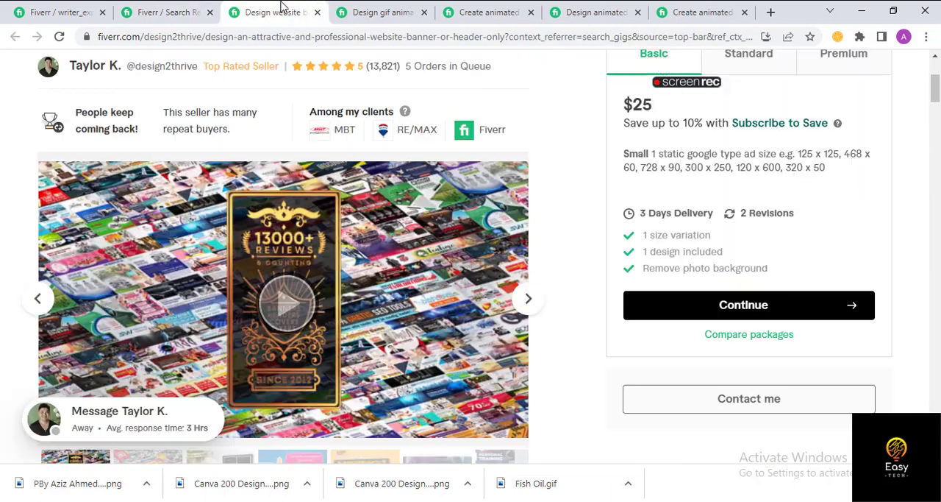
click(151, 8)
click(367, 9)
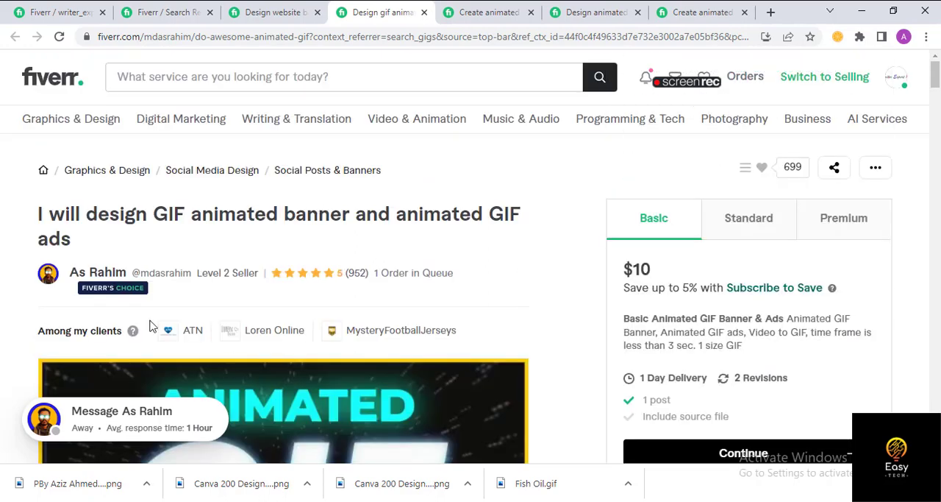
mouse_move(108, 288)
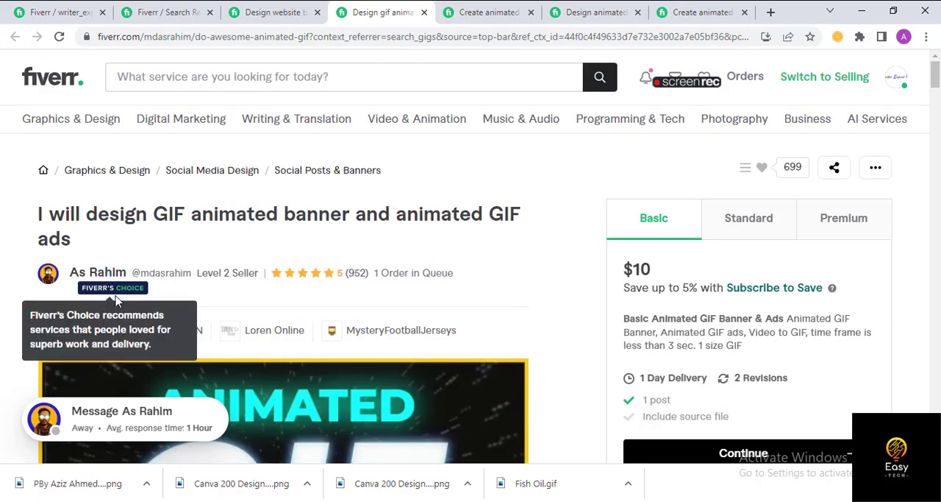
click(158, 11)
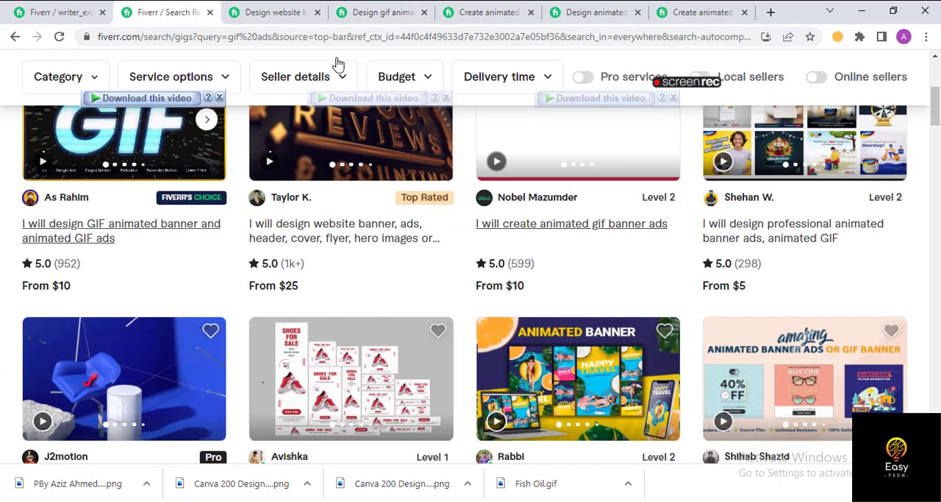
scroll(482, 280, up, 3)
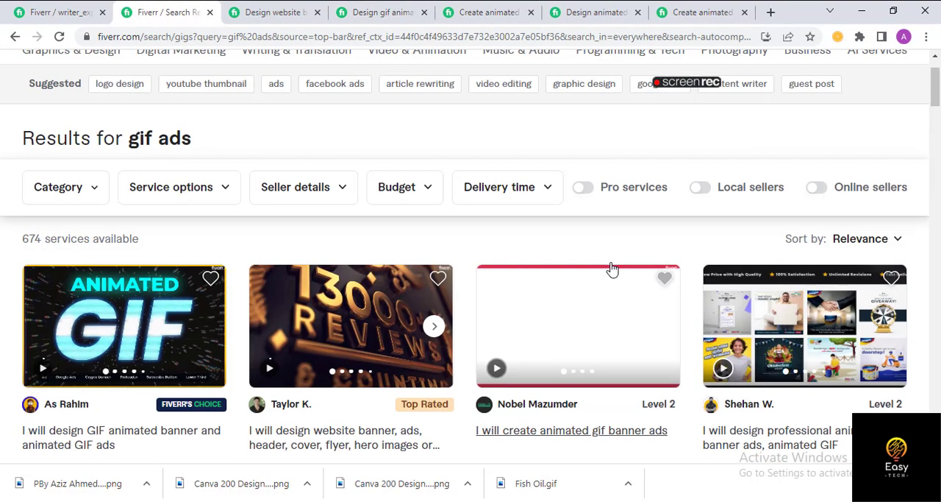
scroll(71, 316, down, 2)
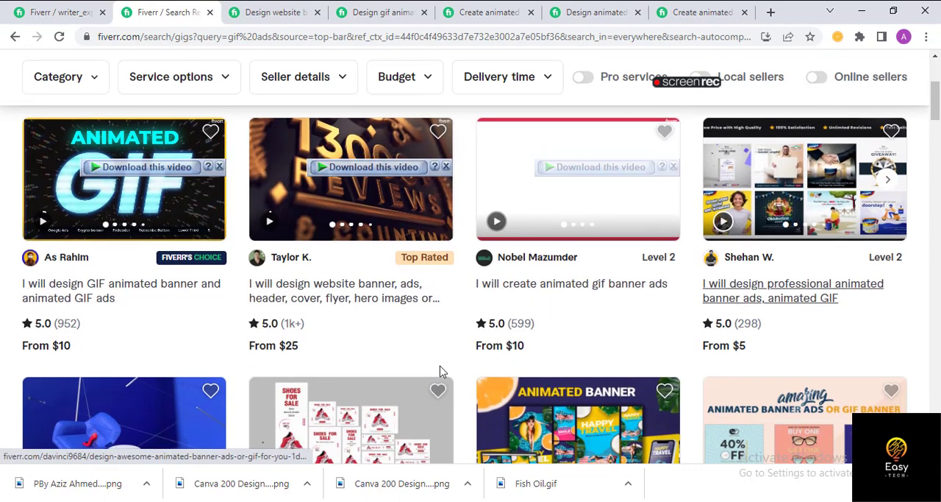
scroll(441, 372, down, 3)
scroll(517, 282, up, 3)
scroll(517, 282, up, 2)
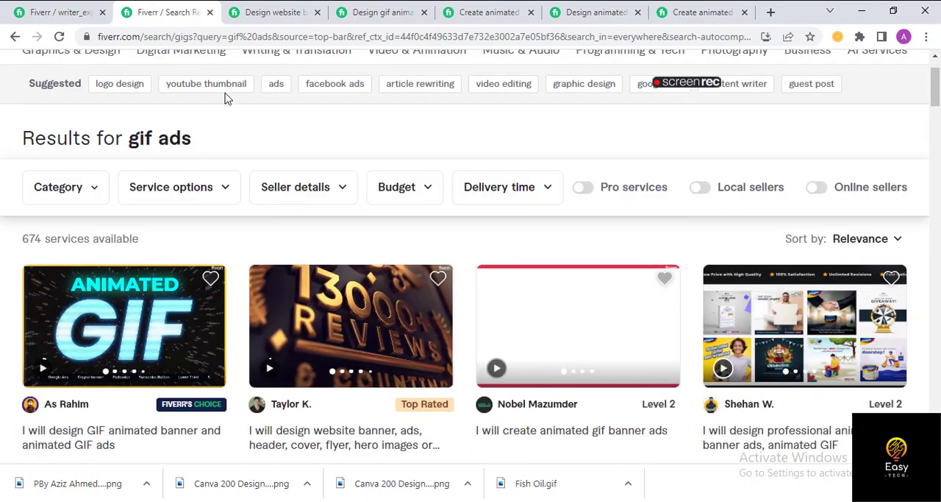
- Go through the opened competitor gig pages, ending at the title of the animated banner, ads or image GIF gig
click(254, 10)
click(384, 9)
click(481, 11)
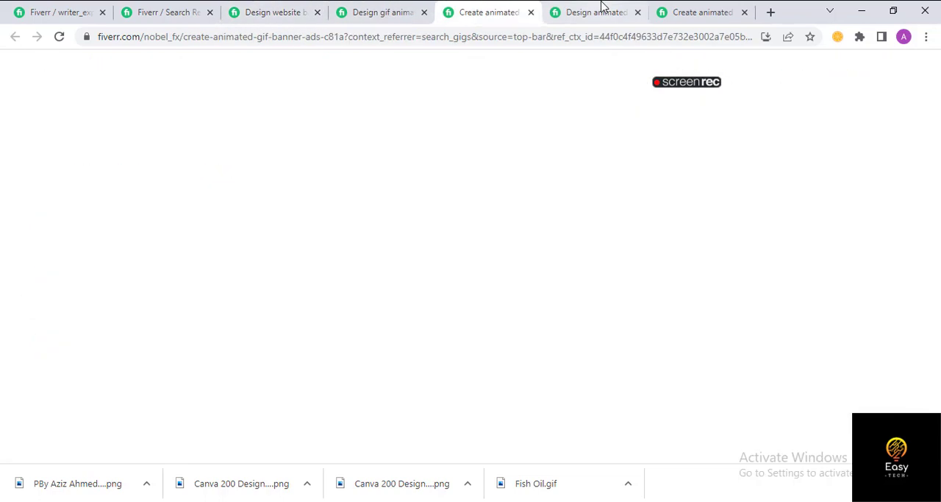
click(605, 10)
click(678, 10)
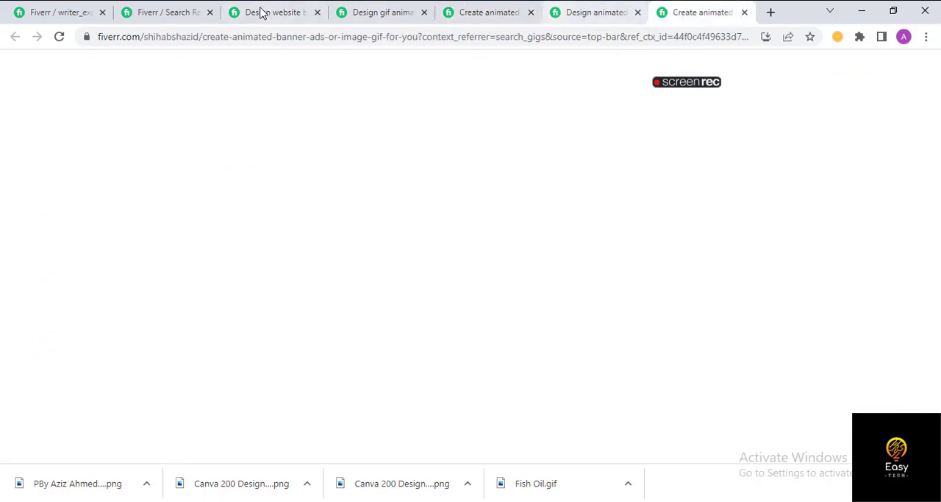
scroll(287, 206, up, 15)
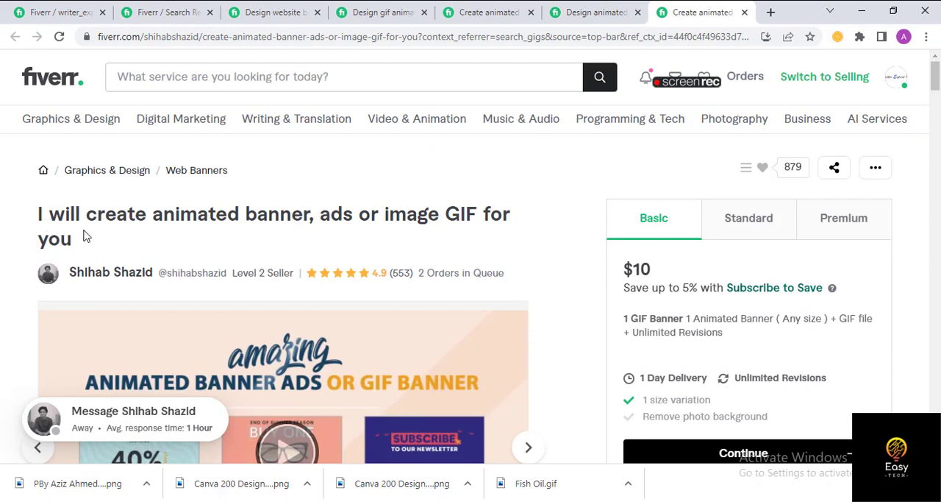
- Compare the gif ads search results with the Top Rated seller's website banner gig, checking its title, gallery and reviews
click(140, 12)
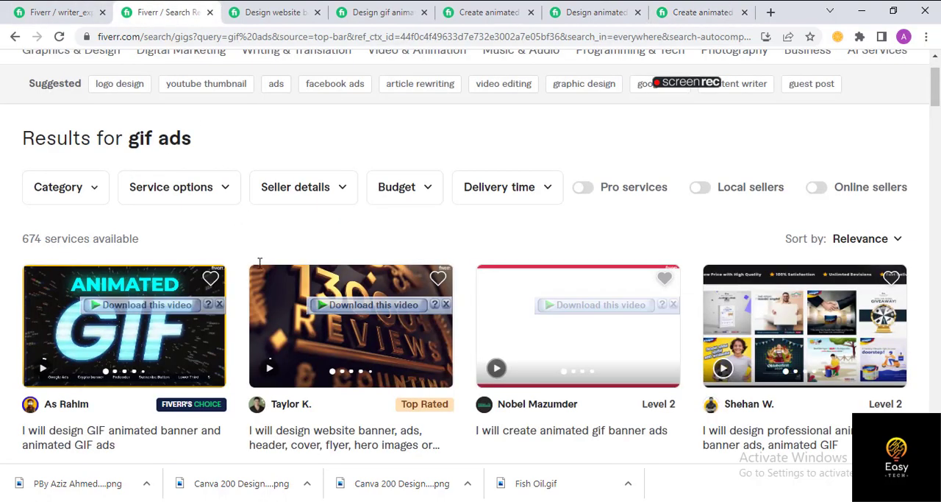
scroll(224, 269, down, 2)
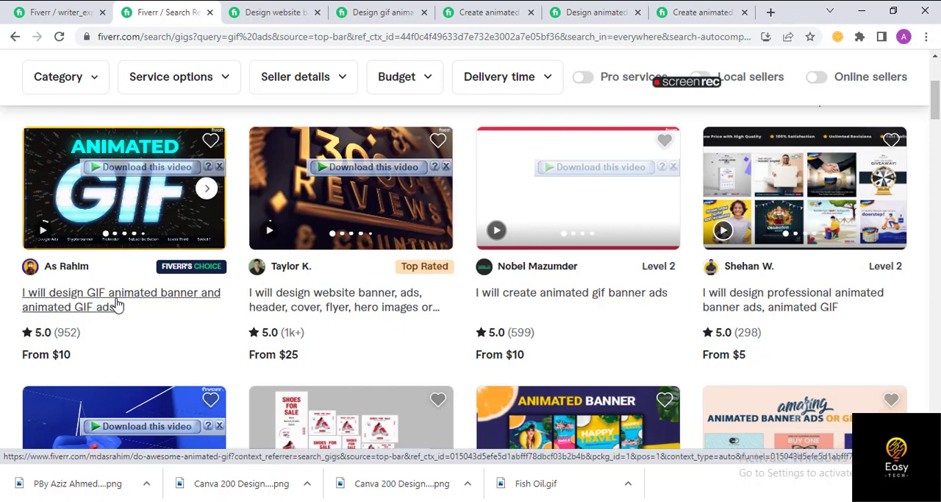
click(262, 10)
scroll(197, 294, down, 2)
scroll(197, 294, down, 3)
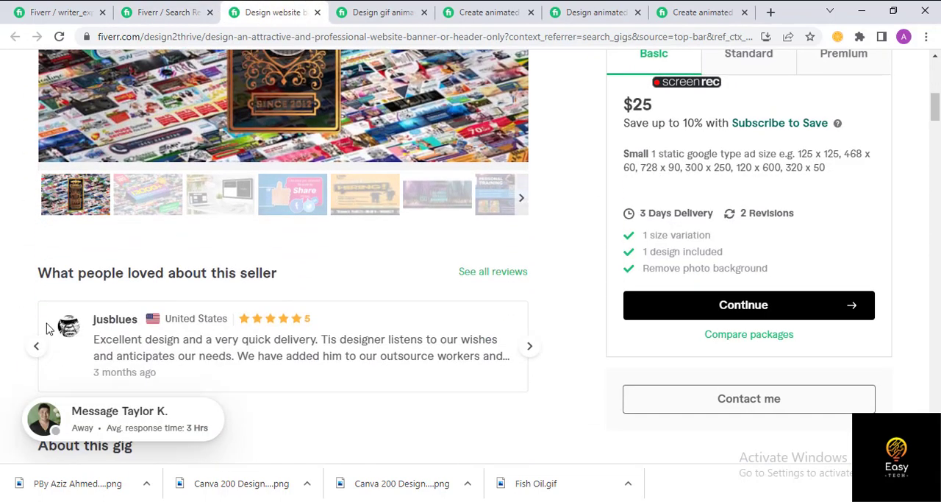
scroll(177, 236, up, 7)
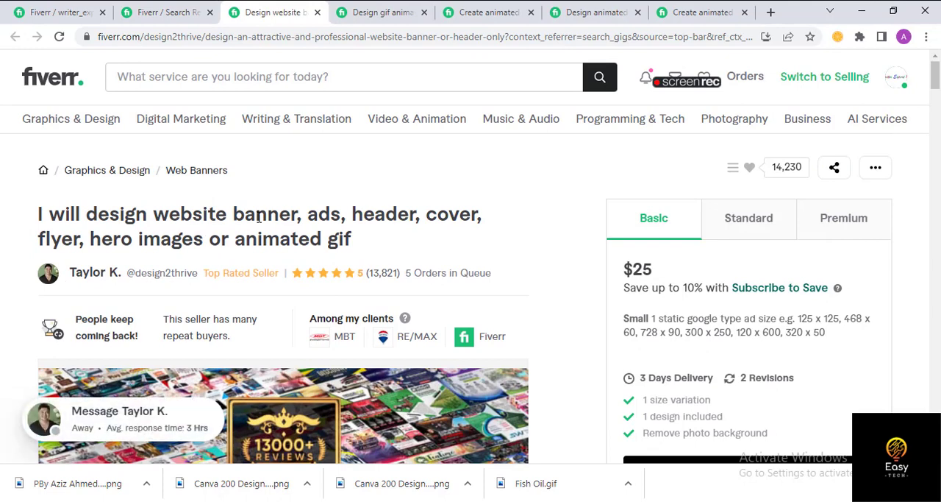
click(156, 19)
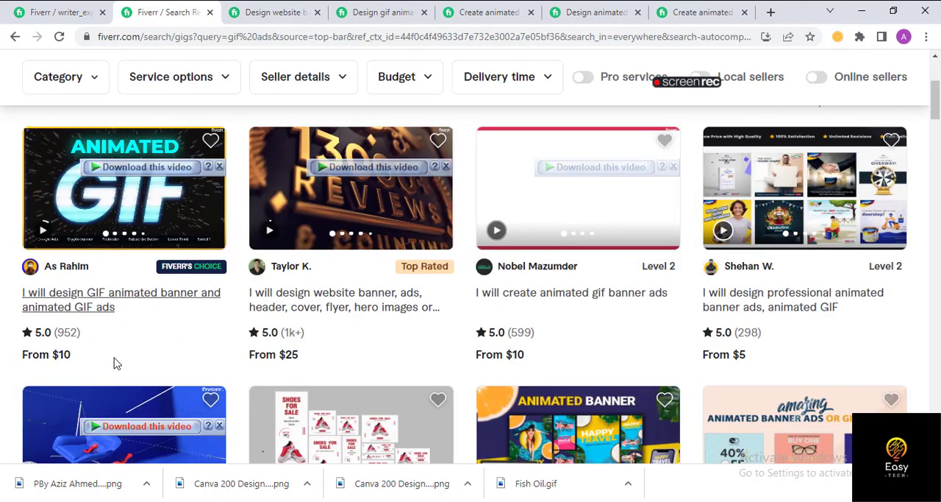
- Examine the titles and seller levels of the five opened competitor gigs for recurring gif, animated, banner and ads keywords
click(268, 7)
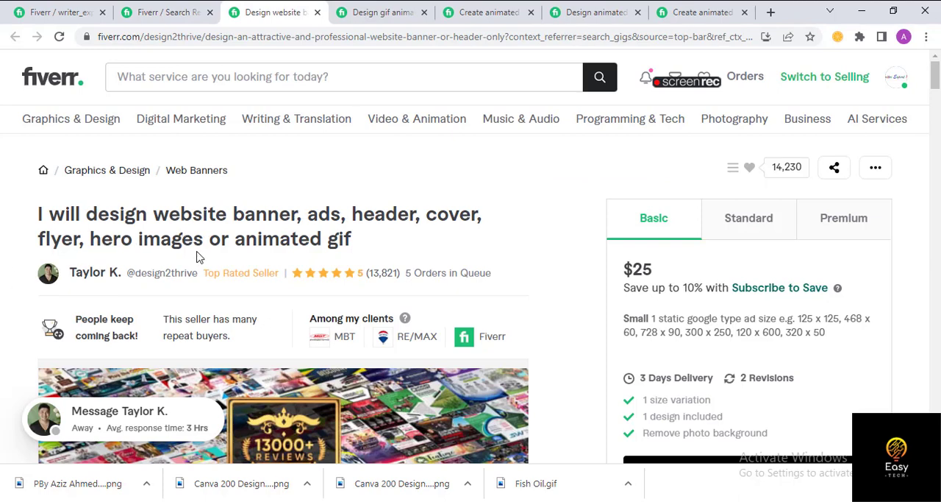
click(387, 12)
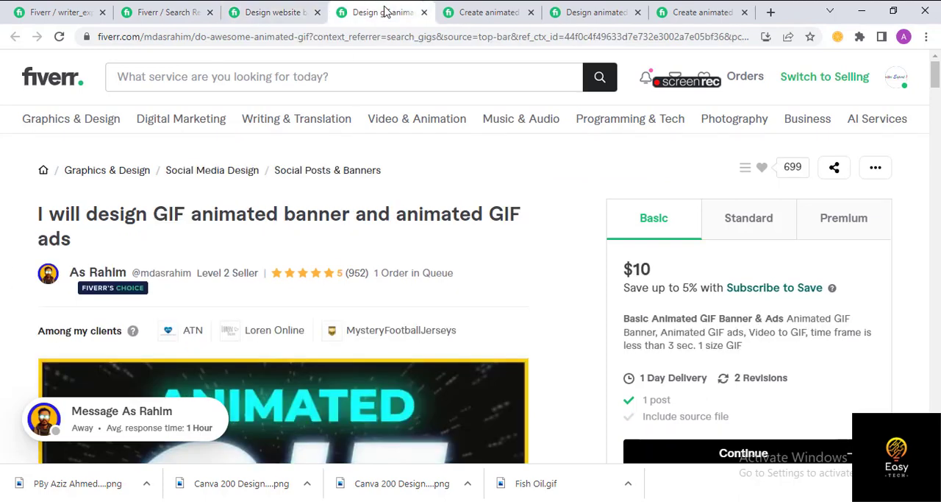
click(483, 10)
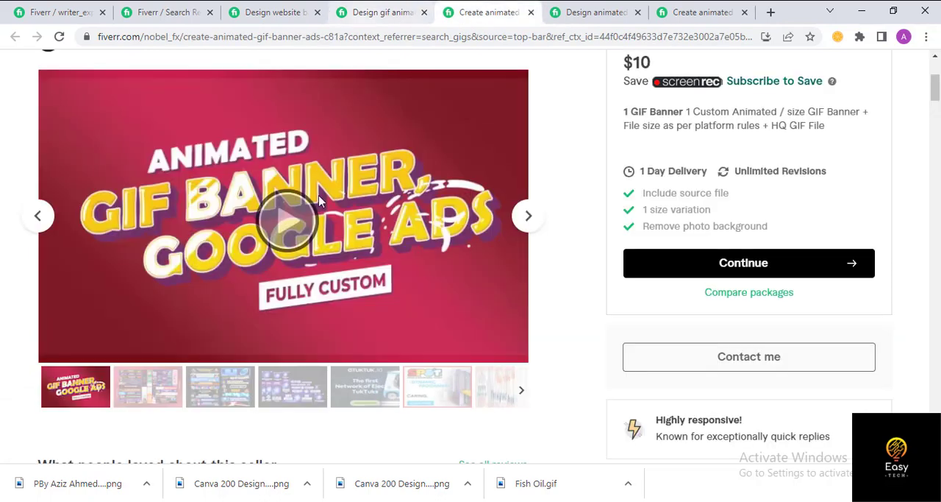
scroll(210, 147, up, 3)
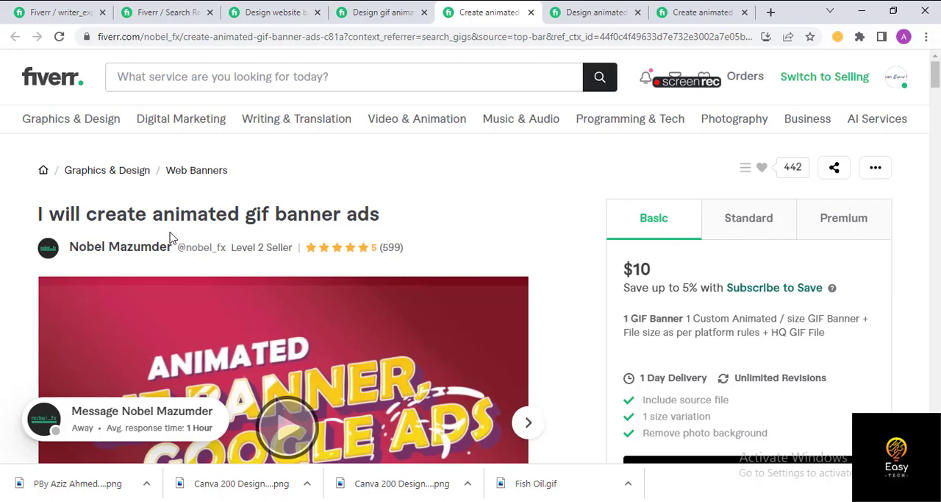
click(253, 12)
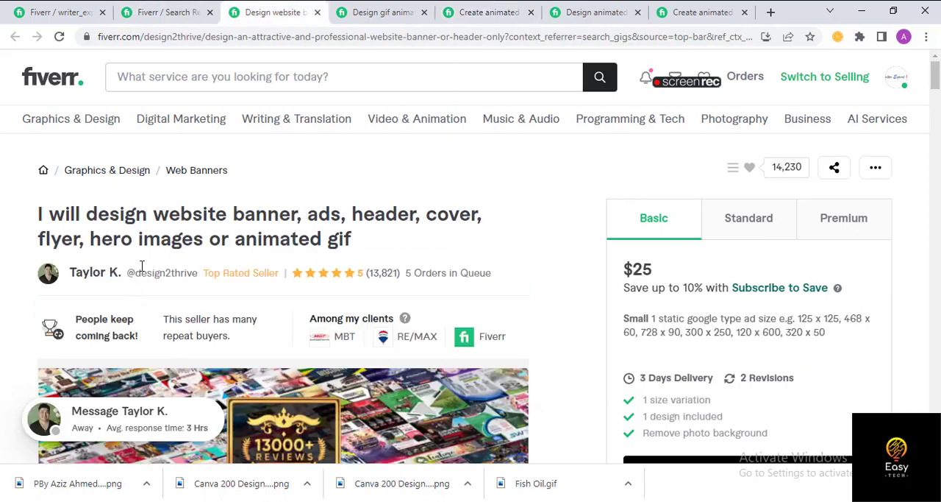
click(383, 12)
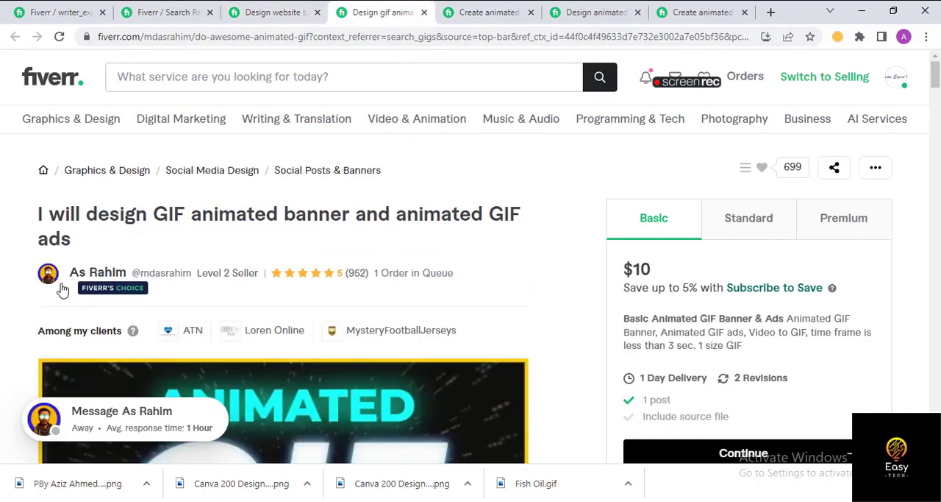
click(485, 13)
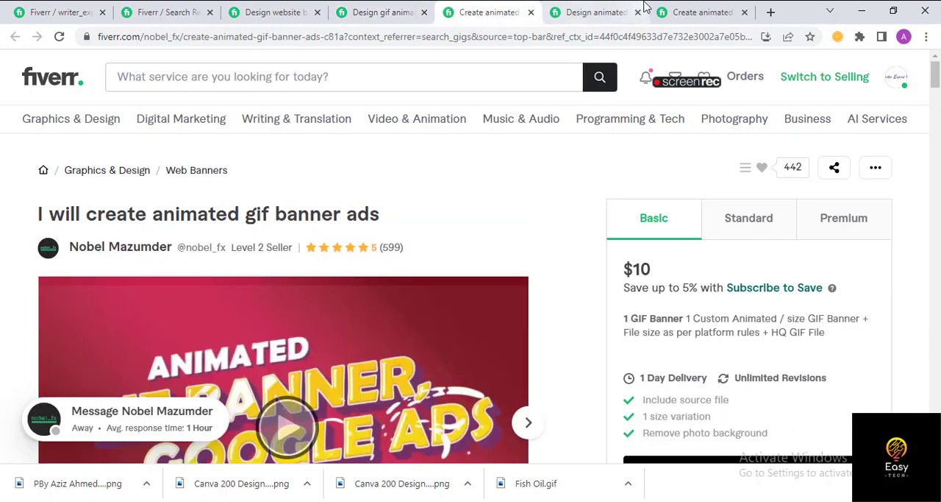
key(ctrl+Tab)
scroll(153, 218, up, 5)
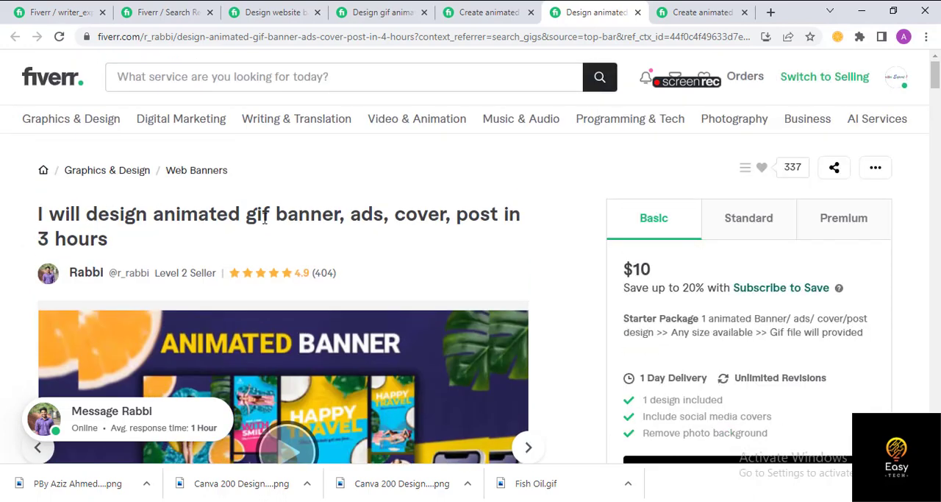
key(ctrl+Tab)
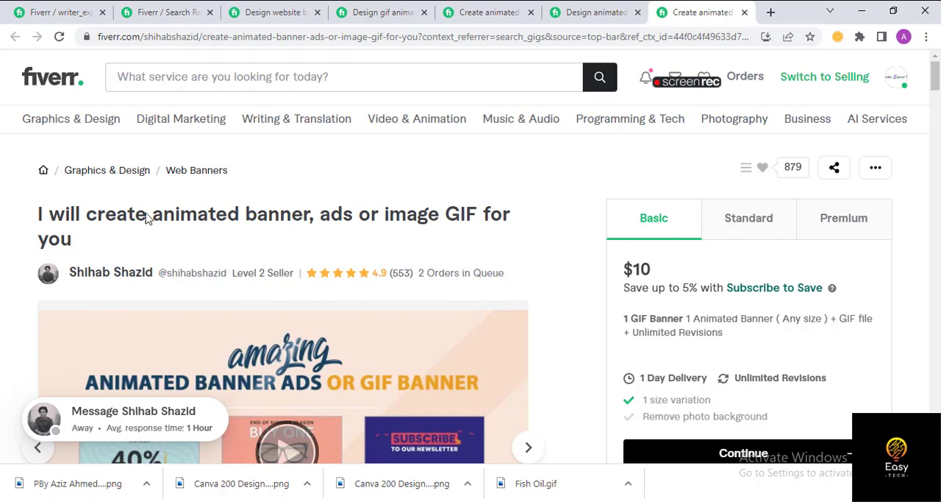
scroll(164, 220, down, 1)
scroll(9, 265, up, 1)
- Return to the new gig form and enter the gig title "I will design gif animated ads"
click(61, 12)
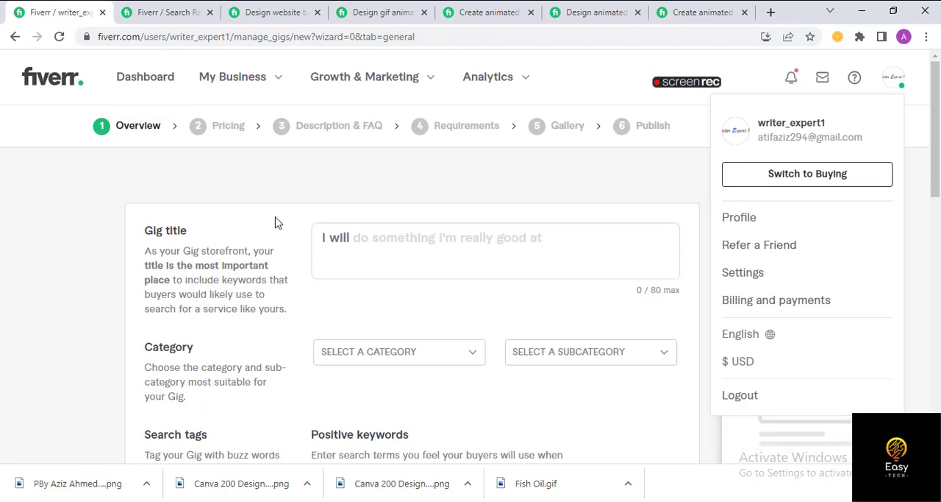
click(389, 246)
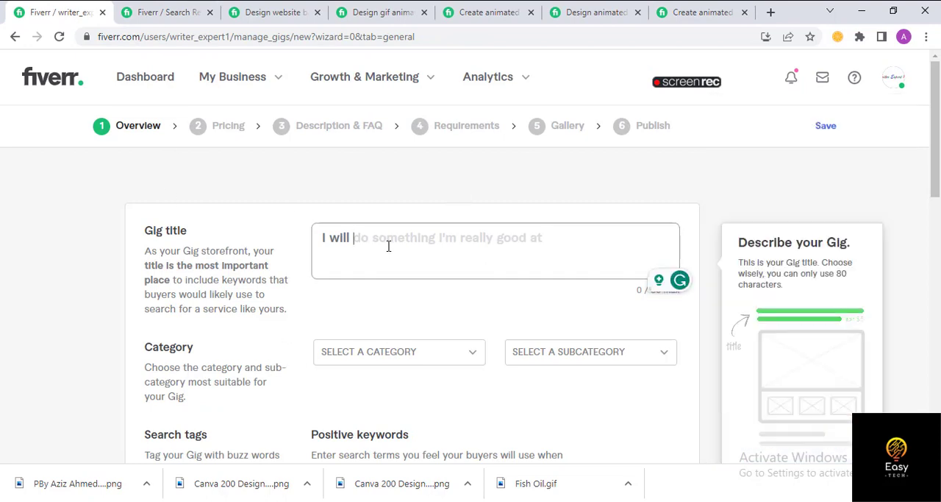
text(design)
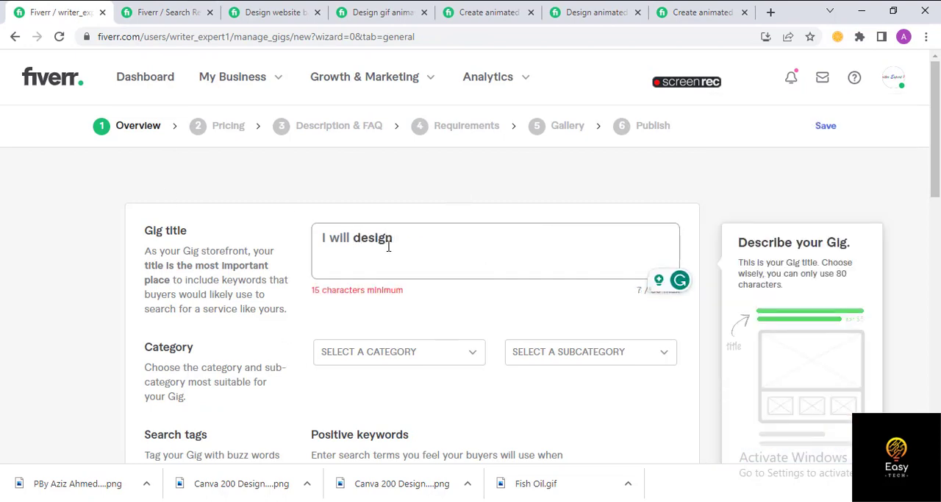
text( animated)
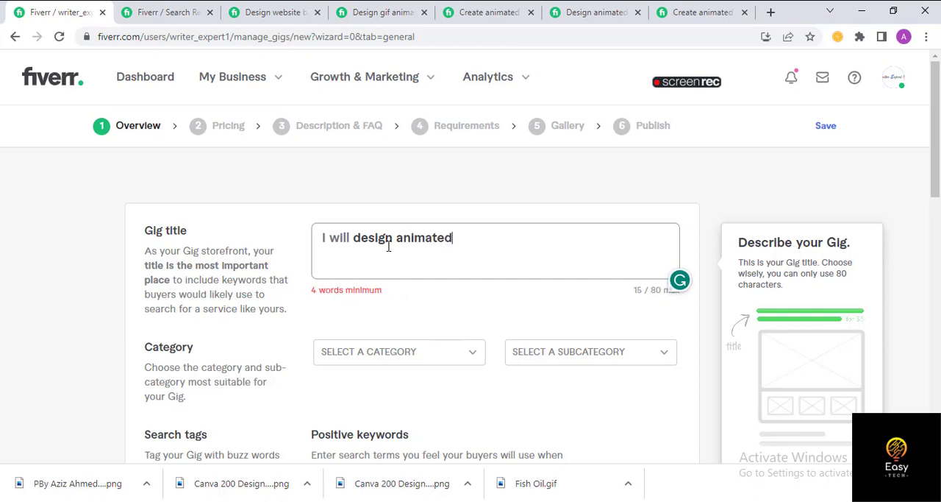
key(BackSpace)
key(BackSpace)
key(BackSpace)
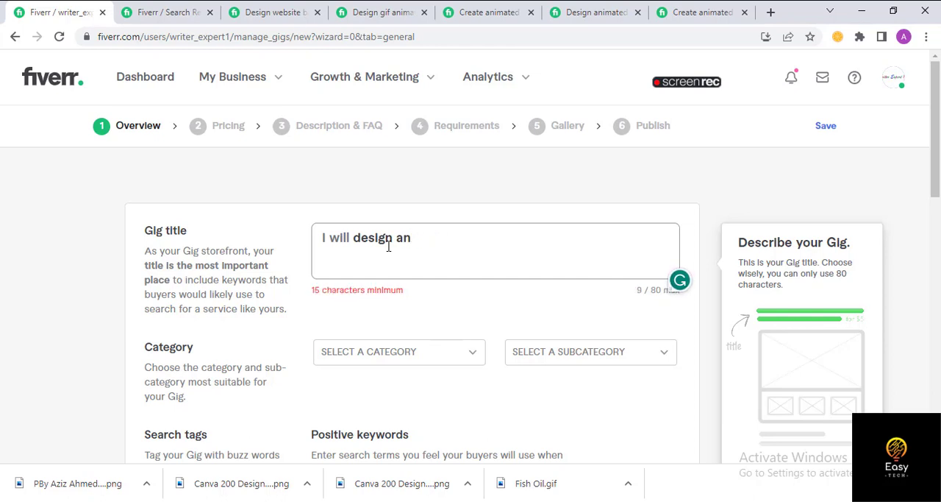
text(gif animated)
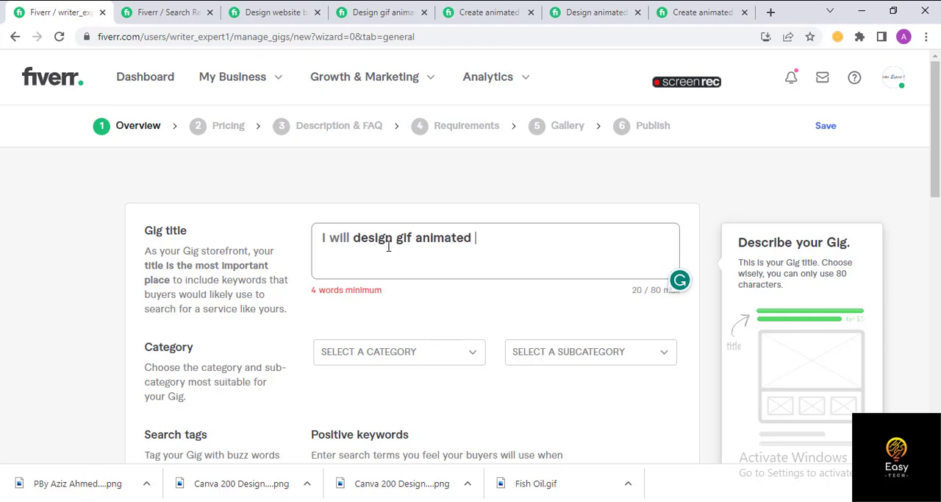
text( ad)
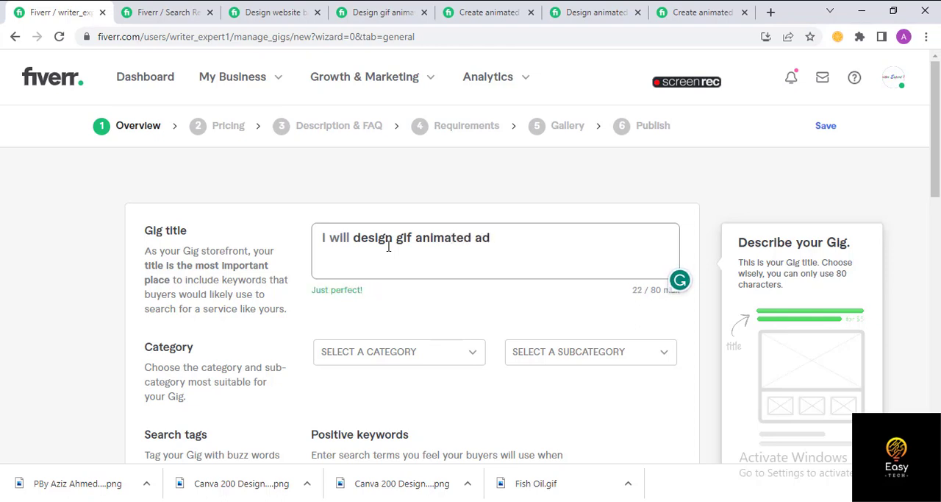
text(s)
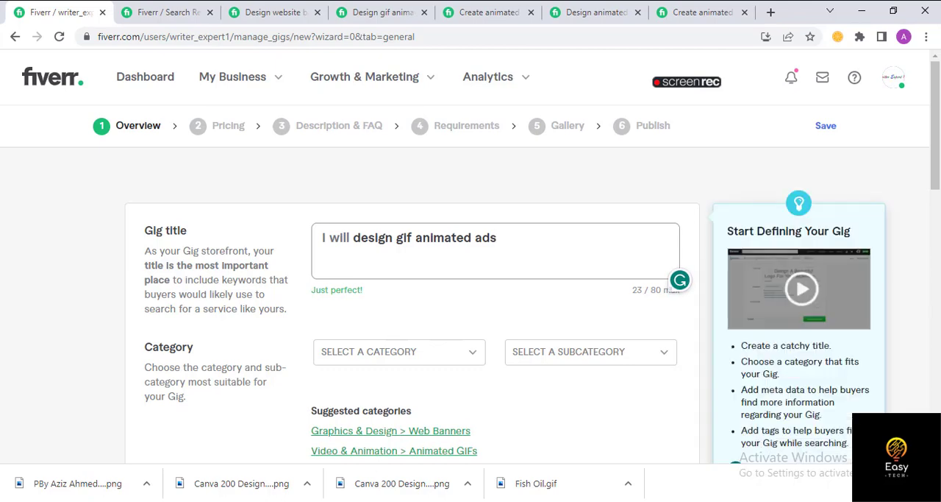
- Switch to the Gif Ads document in Word and go through its pricing texts, gig description and table of competitor titles and keywords
key(alt+Tab)
scroll(407, 216, down, 10)
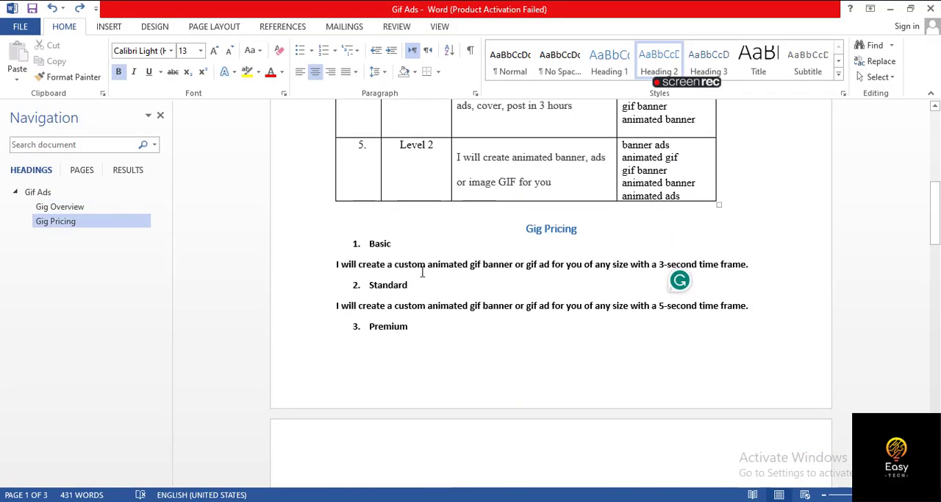
scroll(544, 260, down, 2)
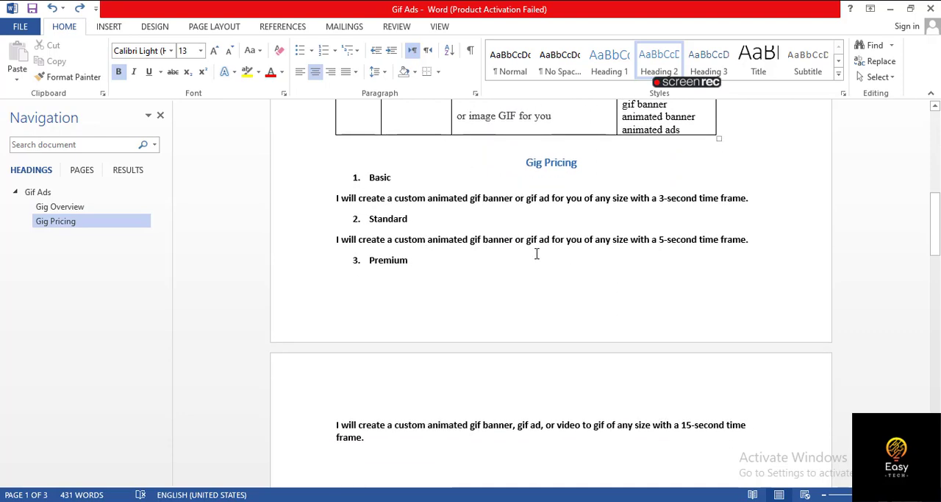
scroll(512, 293, down, 2)
scroll(511, 293, down, 5)
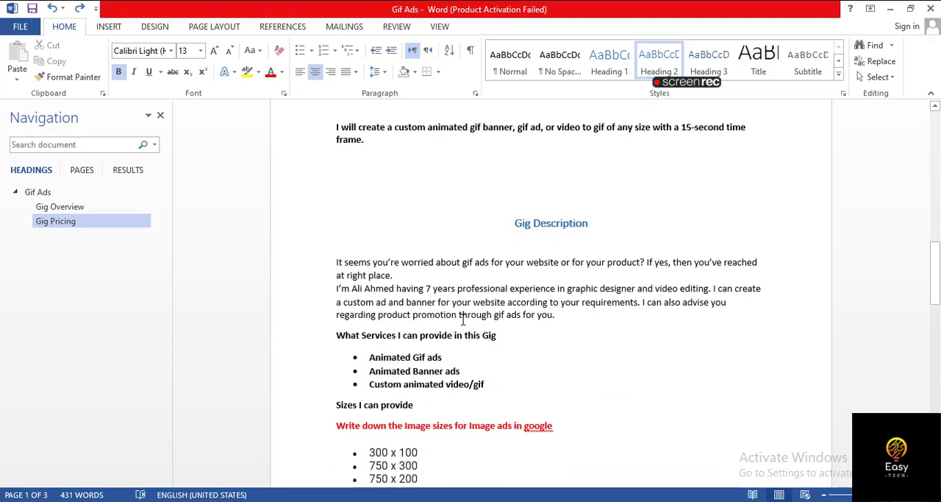
scroll(439, 322, up, 20)
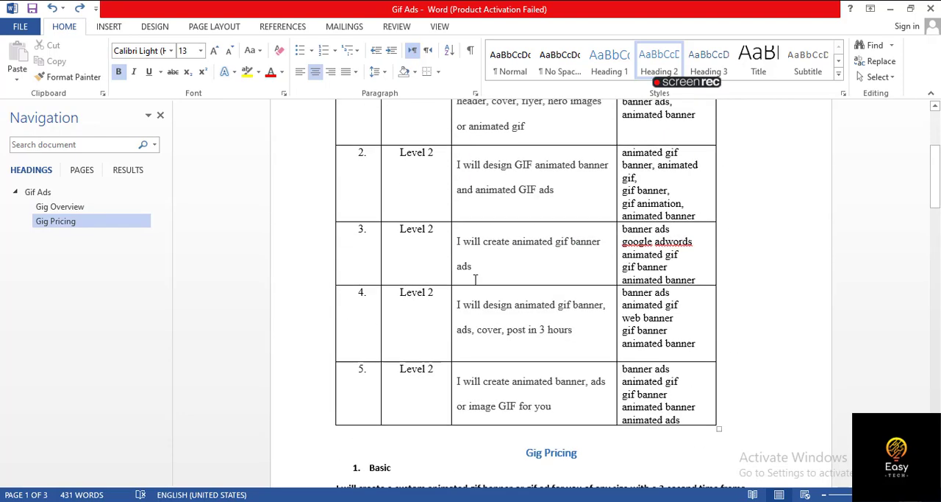
scroll(442, 285, up, 2)
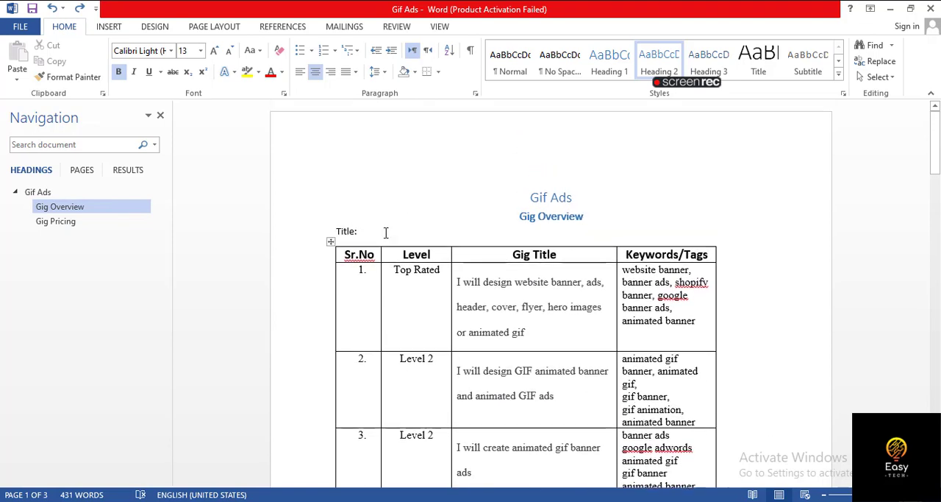
- Return to the gig form in the browser and rewrite the gig title as "I will design a custom animated gif"
key(alt+Tab)
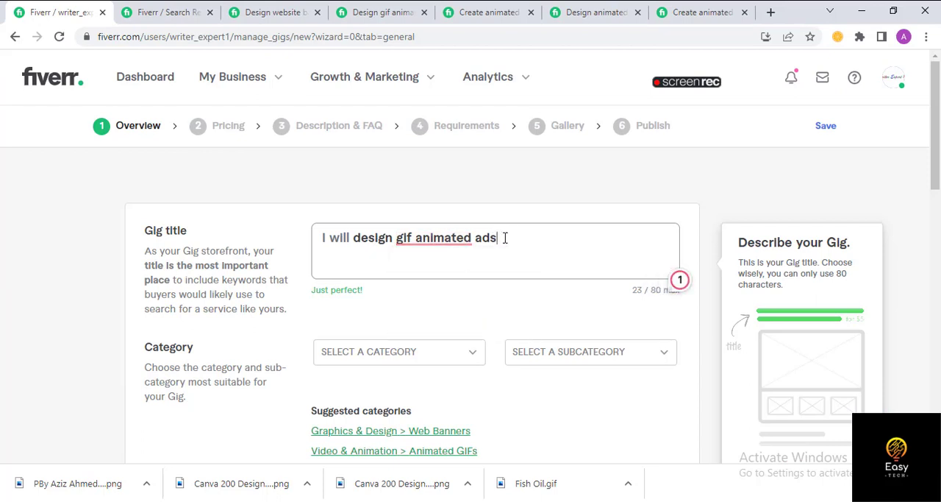
key(BackSpace)
key(BackSpace)
key(BackSpace)
key(BackSpace)
key(BackSpace)
key(BackSpace)
key(BackSpace)
key(BackSpace)
key(BackSpace)
key(BackSpace)
key(BackSpace)
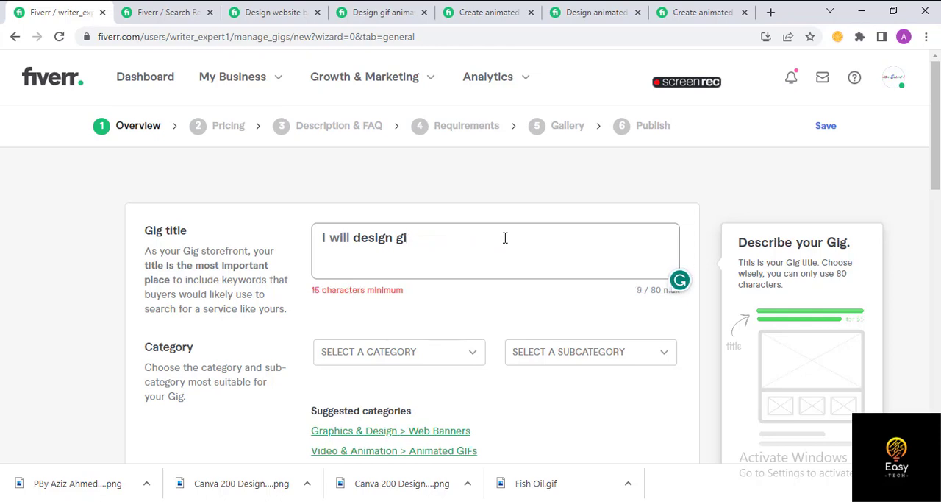
key(BackSpace)
text(a custom)
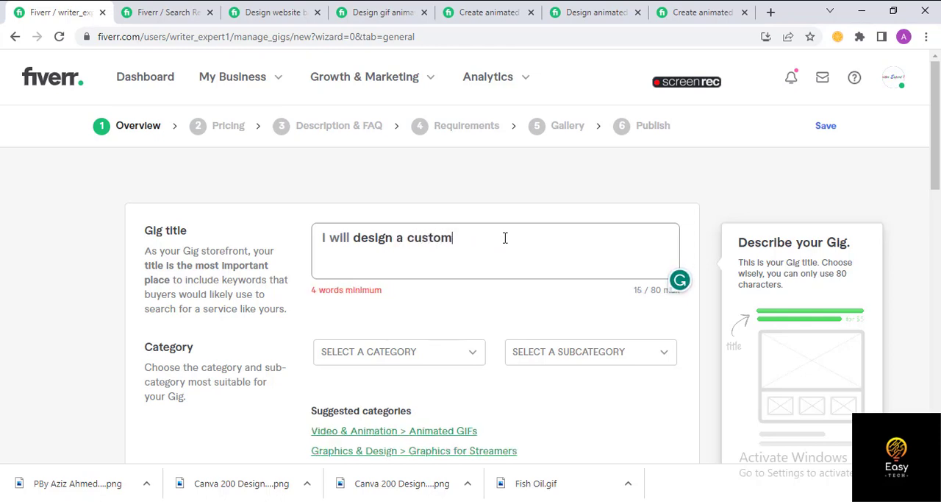
text( animated gif)
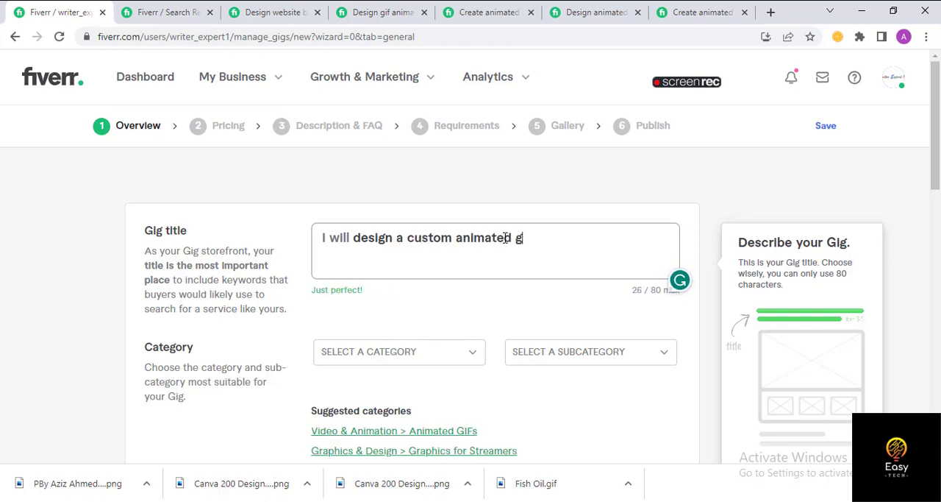
- Compare the title wording of the opened competitor gigs, focusing on the phrases following "I will"
click(269, 12)
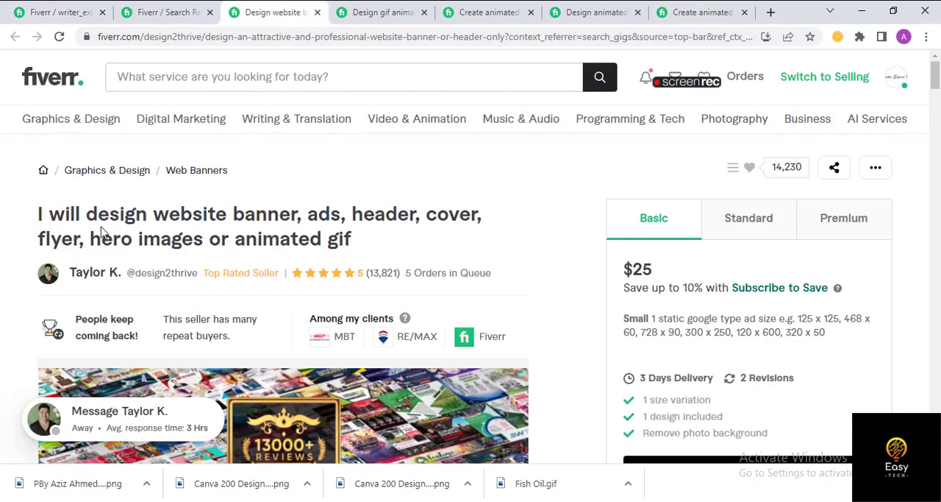
drag(83, 213, 149, 219)
drag(218, 218, 407, 212)
drag(38, 239, 138, 239)
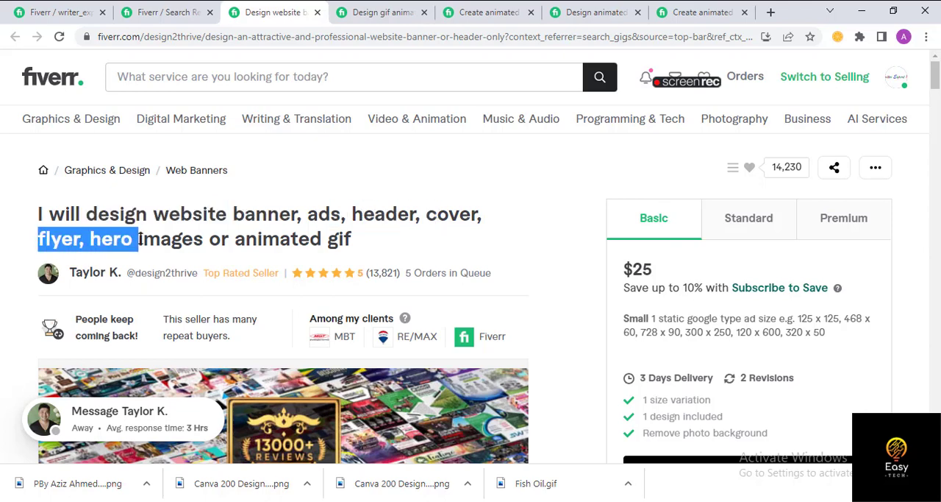
click(351, 8)
drag(86, 214, 292, 213)
click(485, 11)
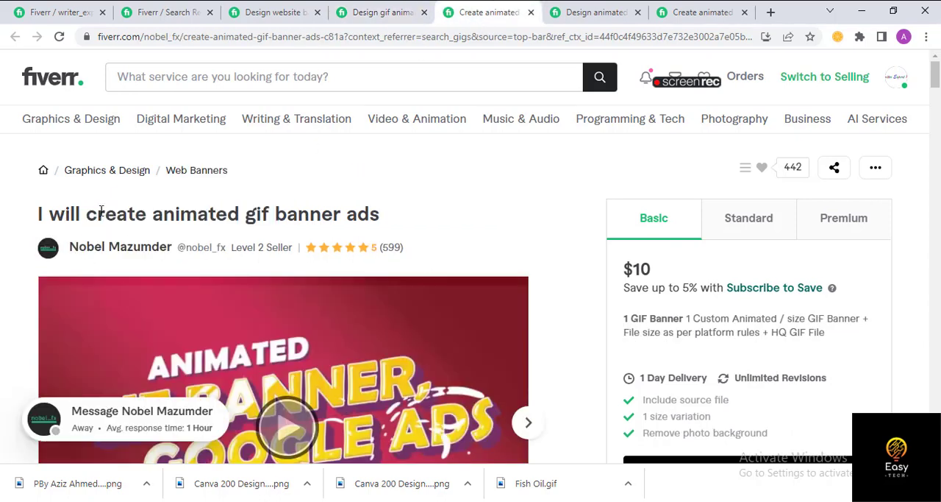
drag(87, 214, 270, 214)
click(695, 12)
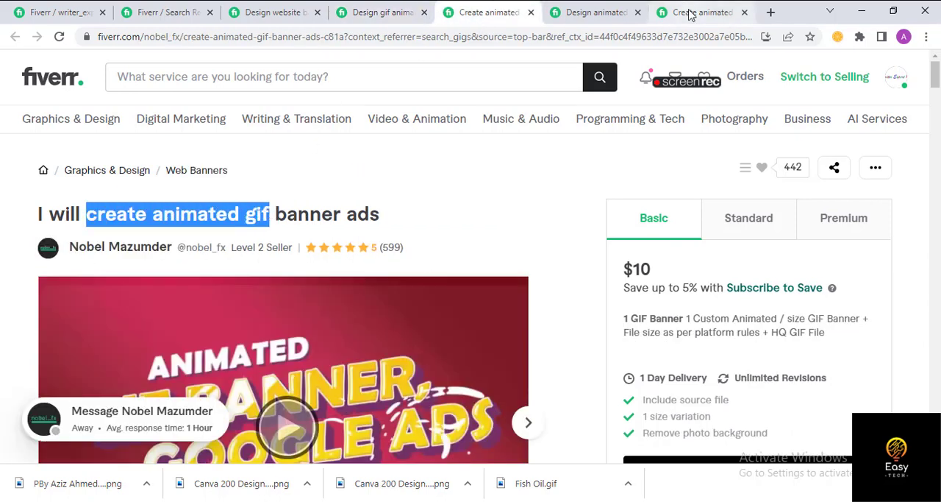
drag(84, 215, 352, 214)
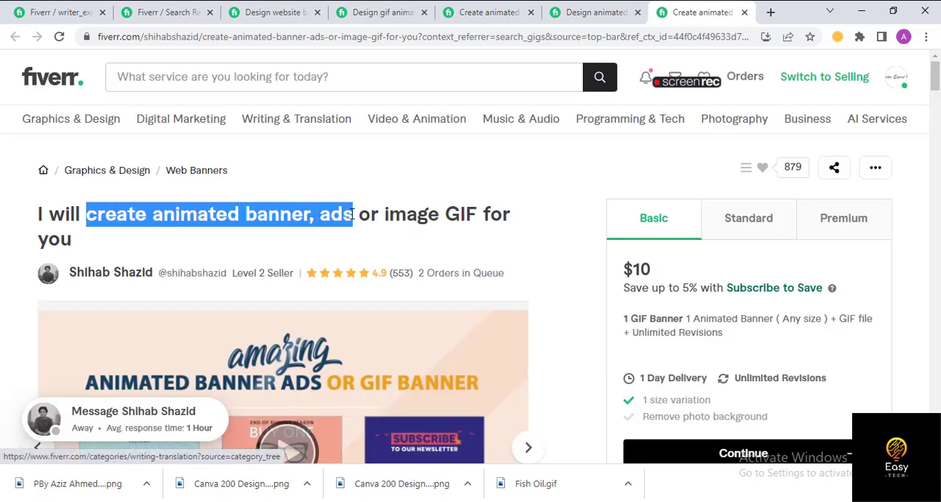
- Return to the gig form and extend the title to "I will design a custom animated gif ad for you"
click(63, 11)
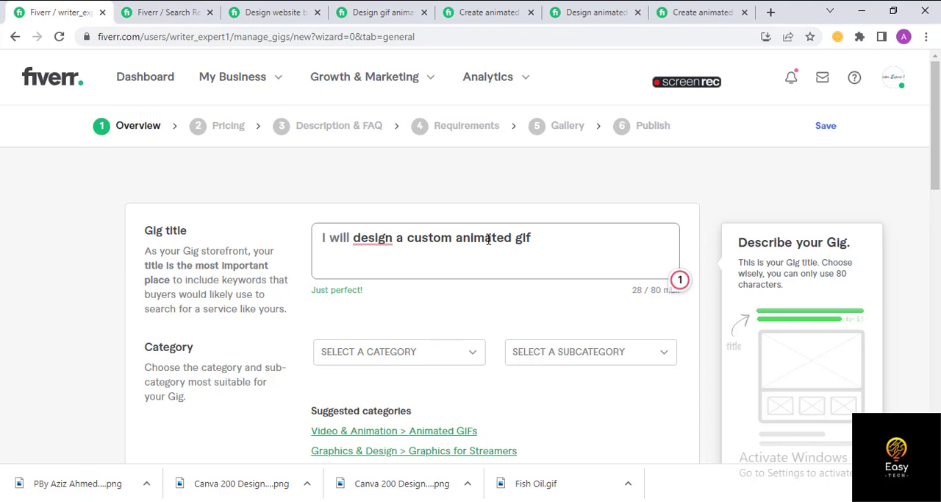
click(375, 238)
text(ads f)
key(BackSpace)
key(BackSpace)
key(BackSpace)
text(for your )
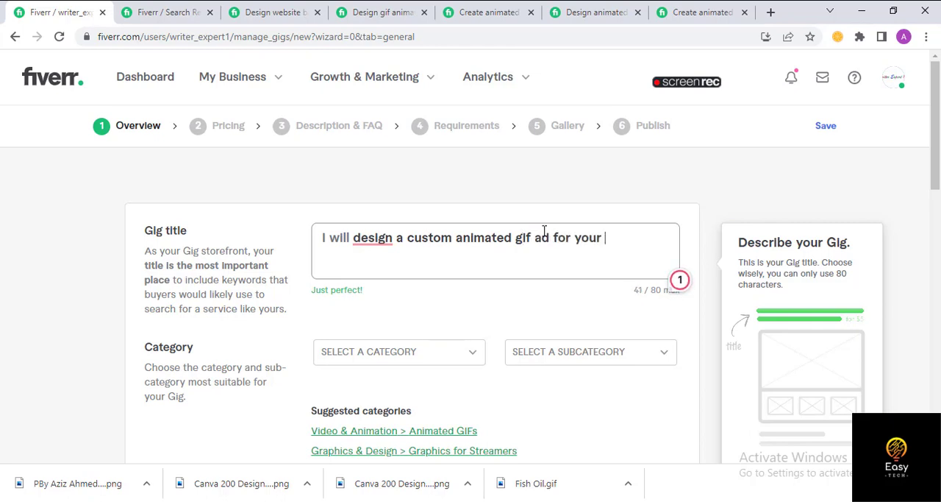
text(website)
key(BackSpace)
key(BackSpace)
key(BackSpace)
key(BackSpace)
key(BackSpace)
key(BackSpace)
key(BackSpace)
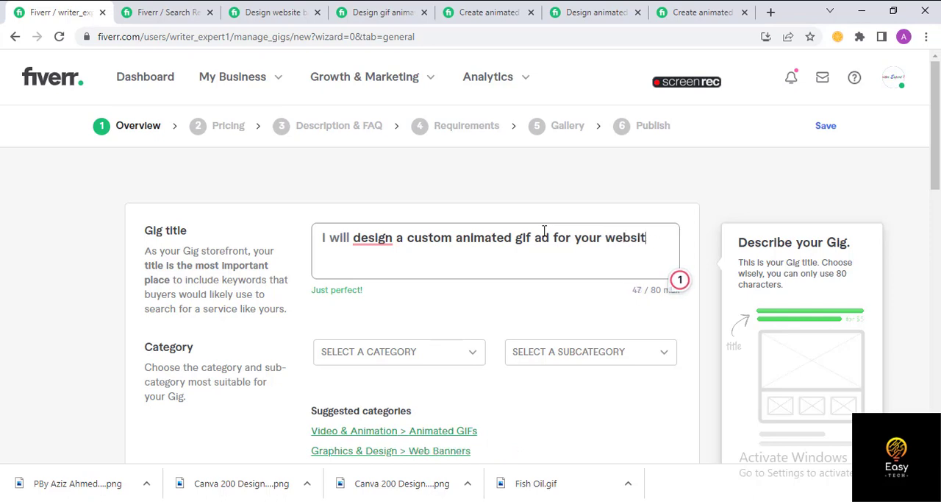
key(BackSpace)
key(BackSpace)
key(BackSpace)
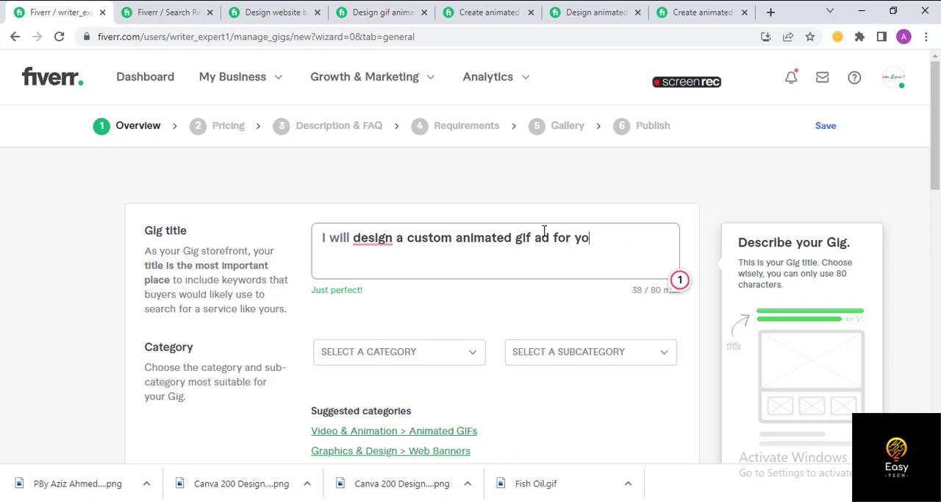
text(u)
- Set the gig category to Video & Animation with the subcategory Animated GIFs
click(439, 336)
scroll(456, 317, down, 1)
click(361, 204)
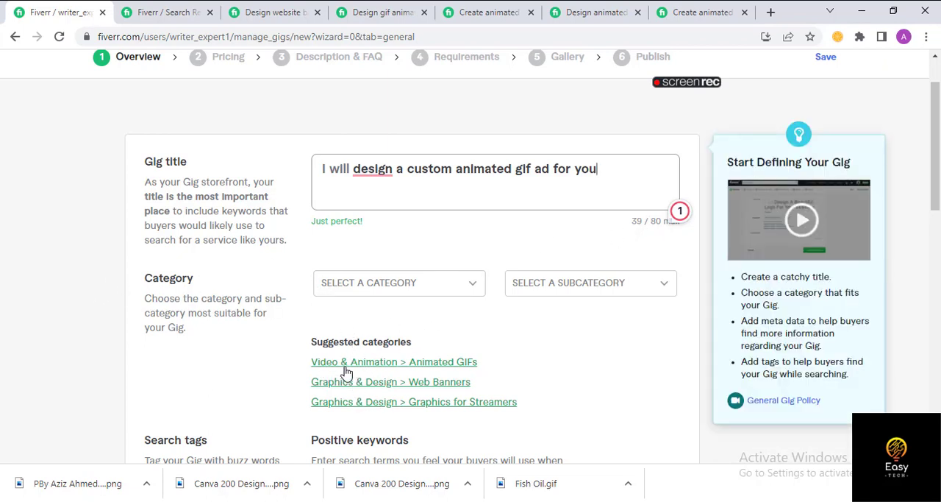
click(440, 372)
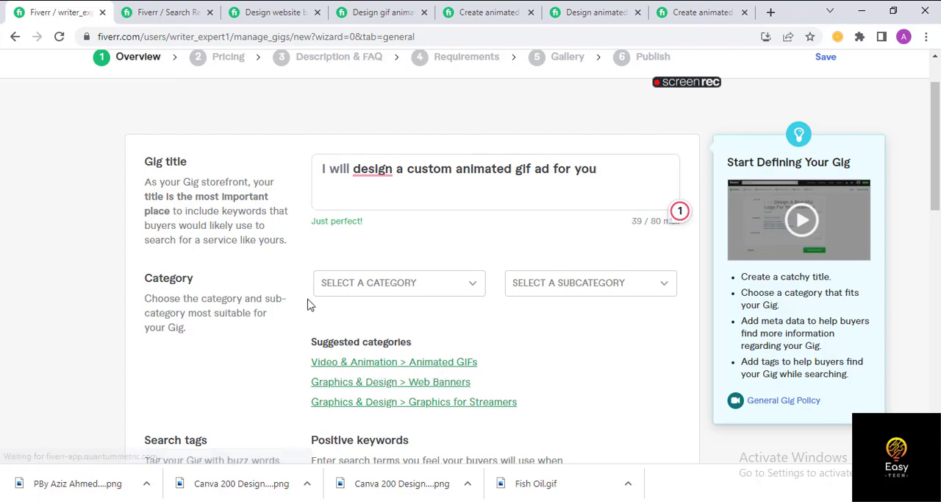
- Fill in the gig metadata with purpose Social media & ads, animation style Illustrated and file format GIF
scroll(430, 303, down, 3)
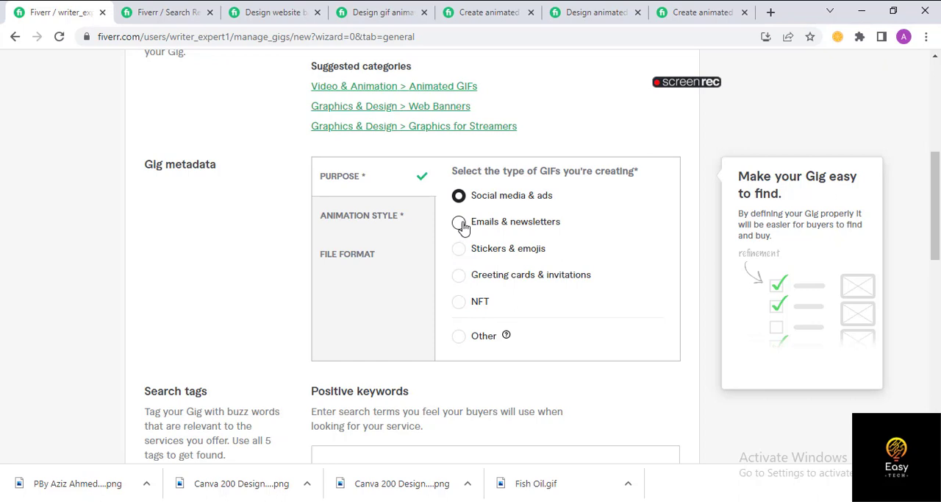
click(461, 223)
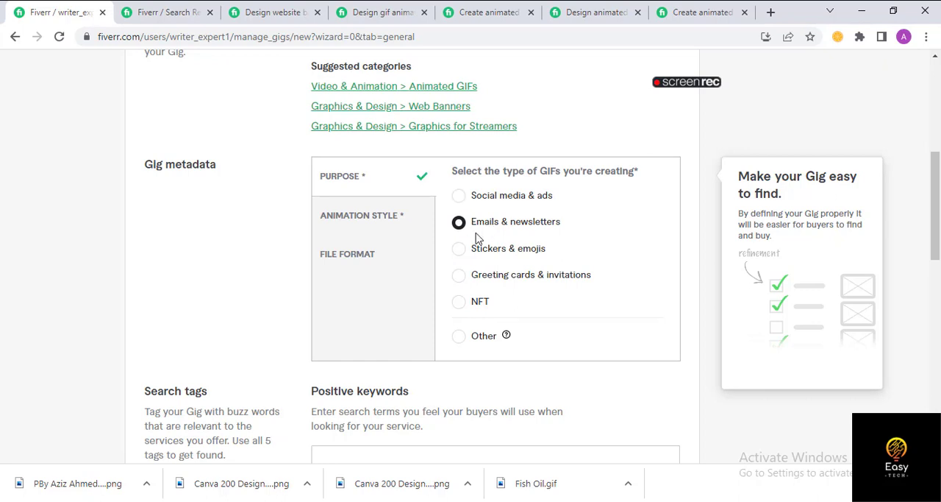
click(457, 197)
click(345, 216)
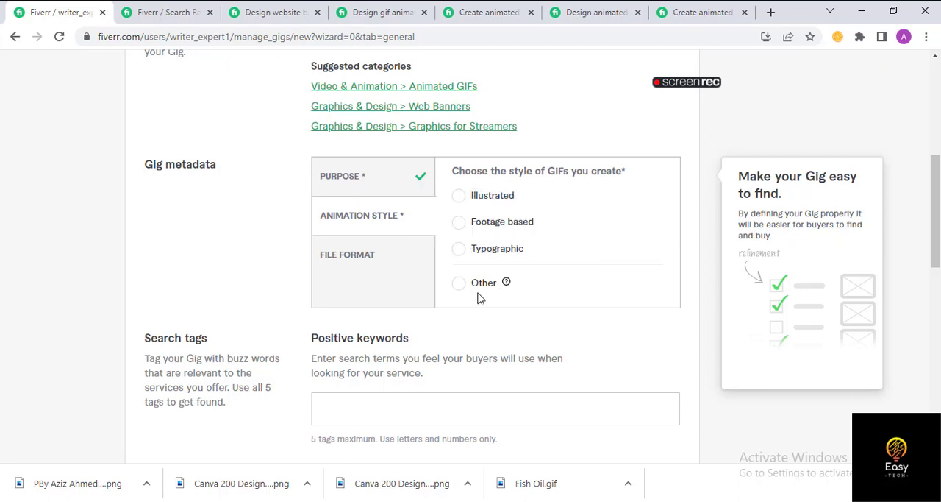
click(460, 197)
click(353, 258)
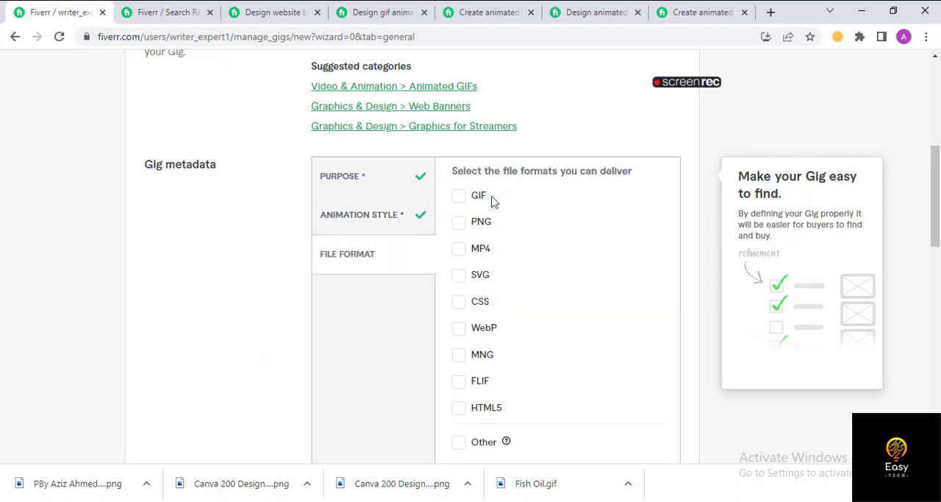
click(460, 197)
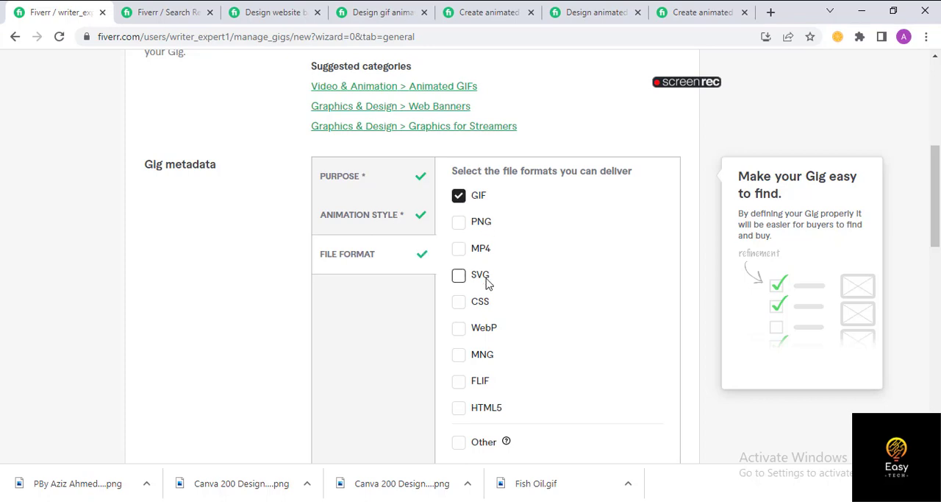
- Review the overview form's title, category, metadata and search tags sections
scroll(484, 307, down, 1)
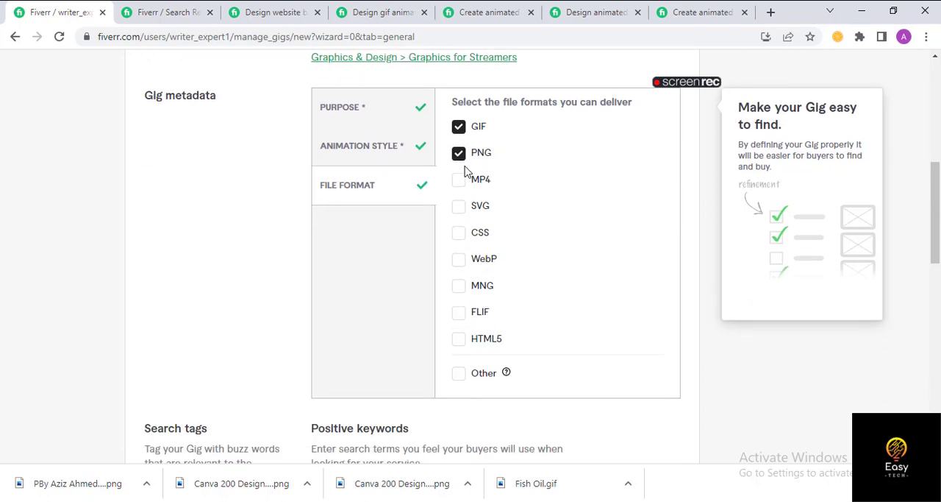
scroll(551, 322, down, 6)
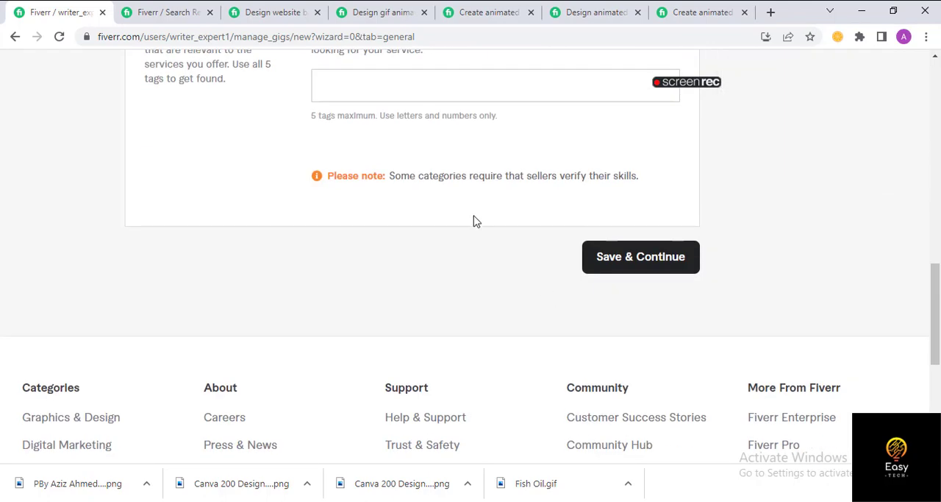
scroll(475, 221, up, 3)
scroll(442, 275, up, 10)
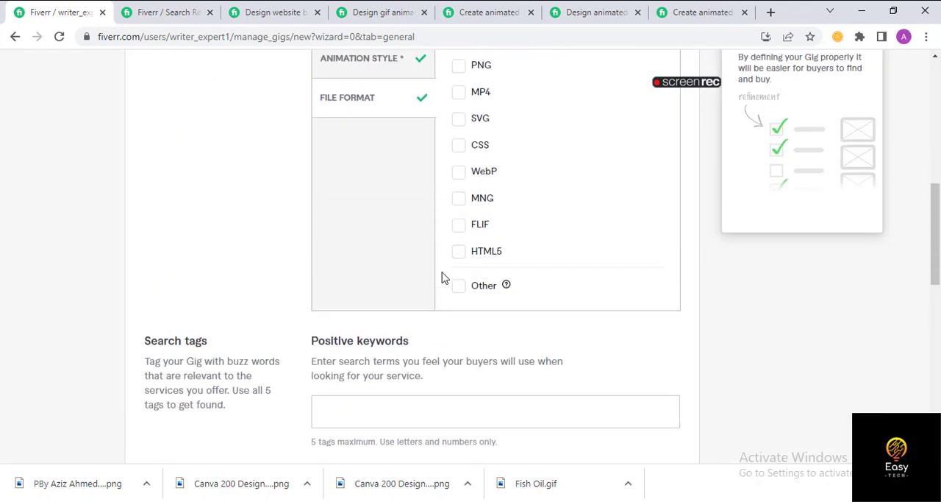
scroll(553, 262, down, 9)
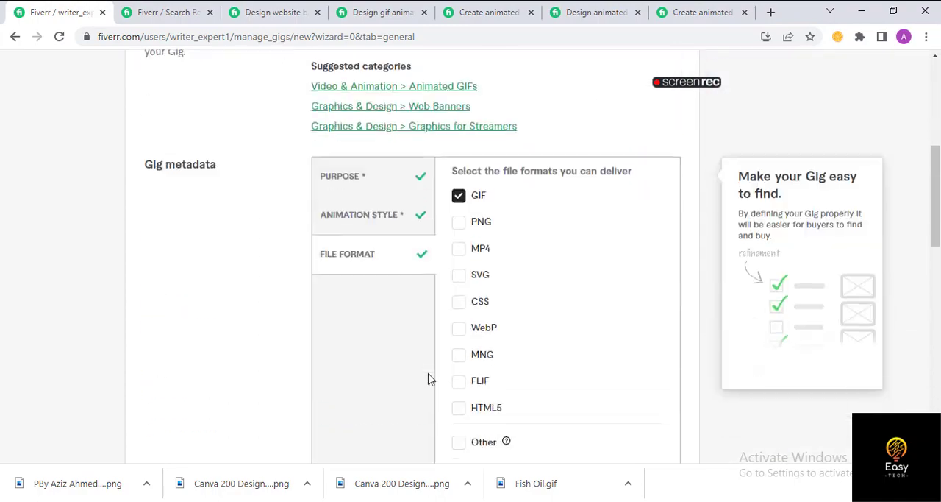
scroll(396, 276, up, 2)
scroll(396, 277, up, 8)
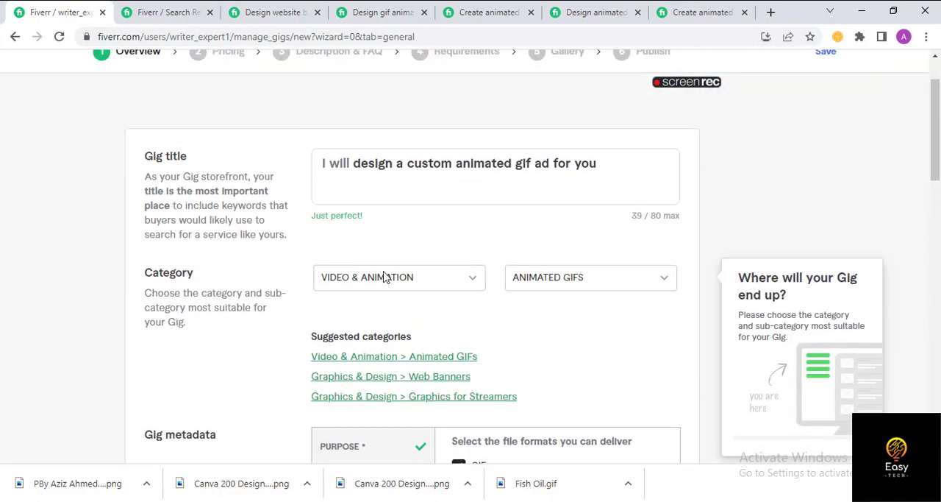
scroll(463, 275, down, 8)
scroll(464, 314, up, 9)
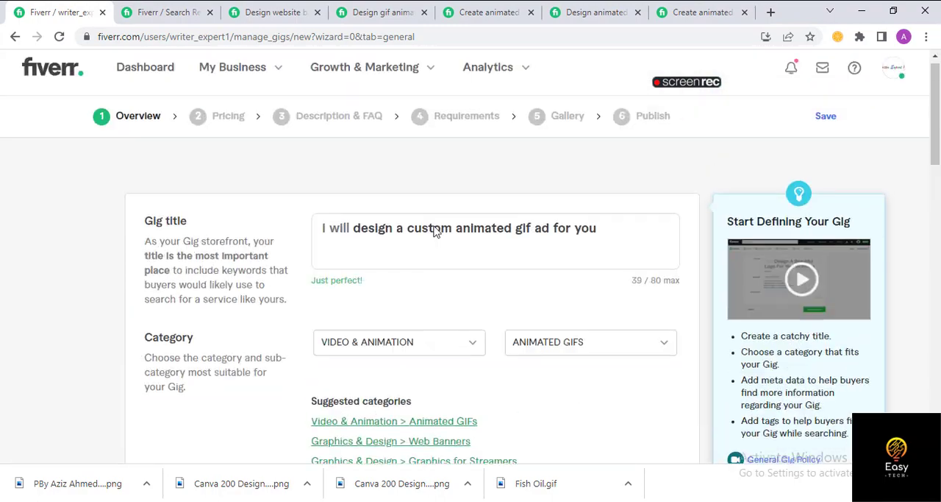
- Examine the related tags of the Top Rated seller's website banner gig and of the gif animated banner gig
click(261, 13)
scroll(204, 182, down, 20)
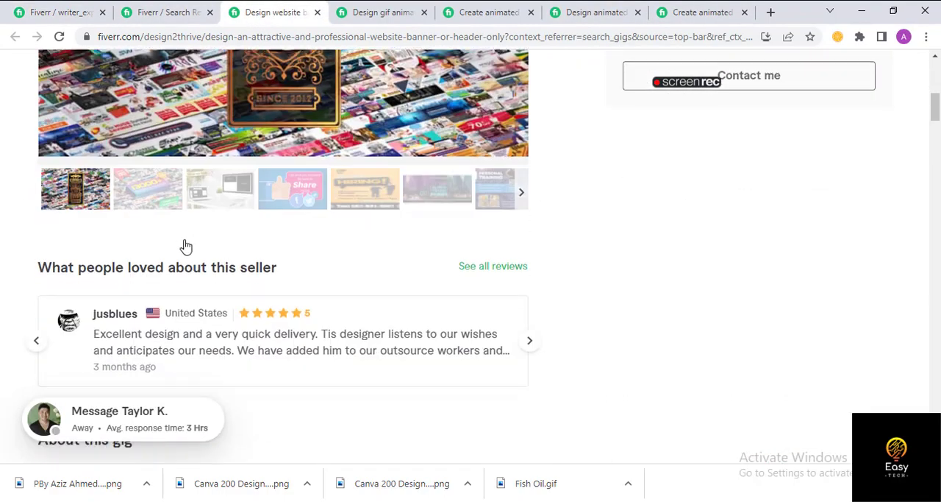
scroll(218, 337, down, 17)
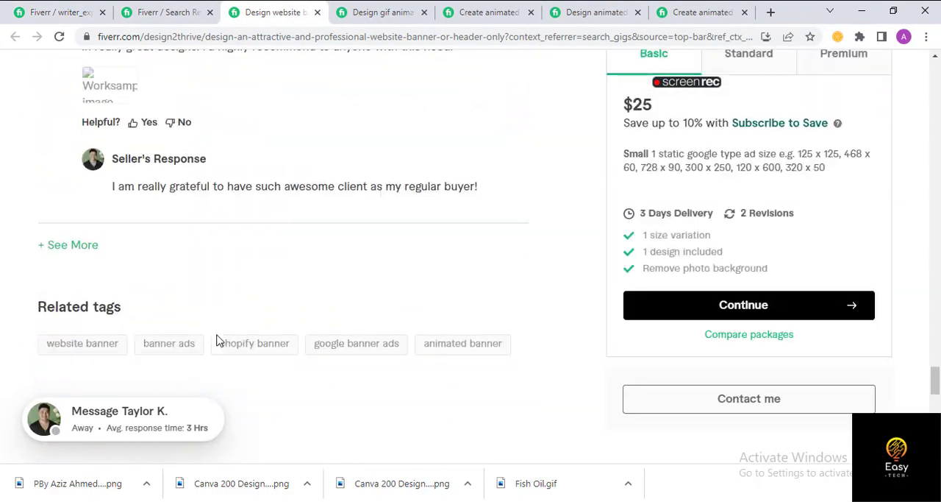
scroll(214, 328, up, 6)
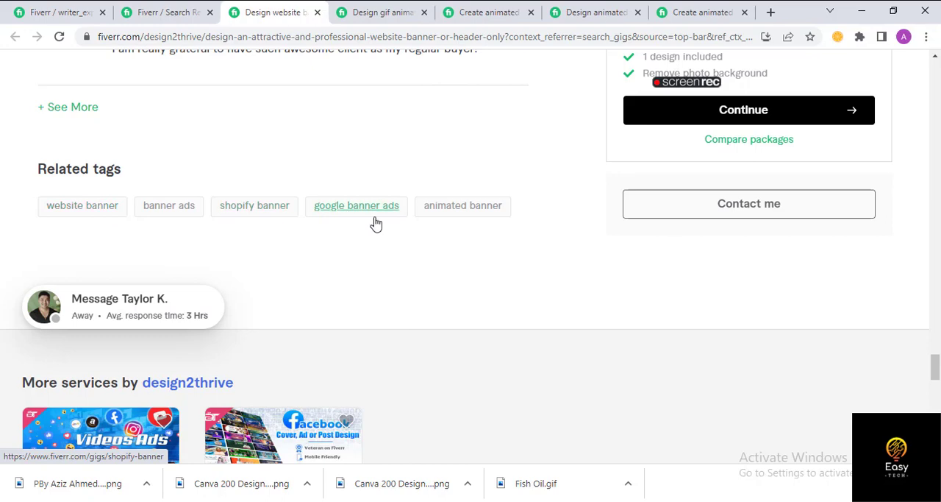
click(350, 12)
drag(936, 80, 935, 447)
scroll(190, 281, up, 10)
scroll(176, 309, up, 3)
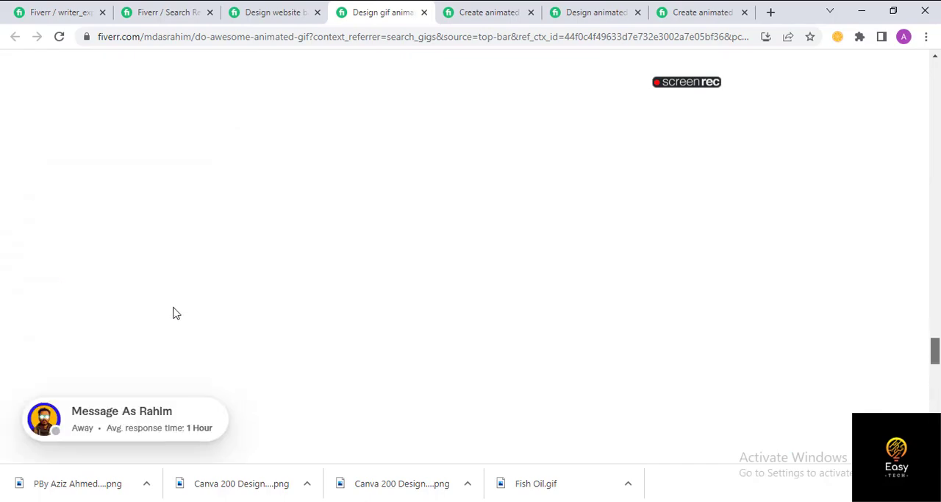
scroll(174, 331, down, 5)
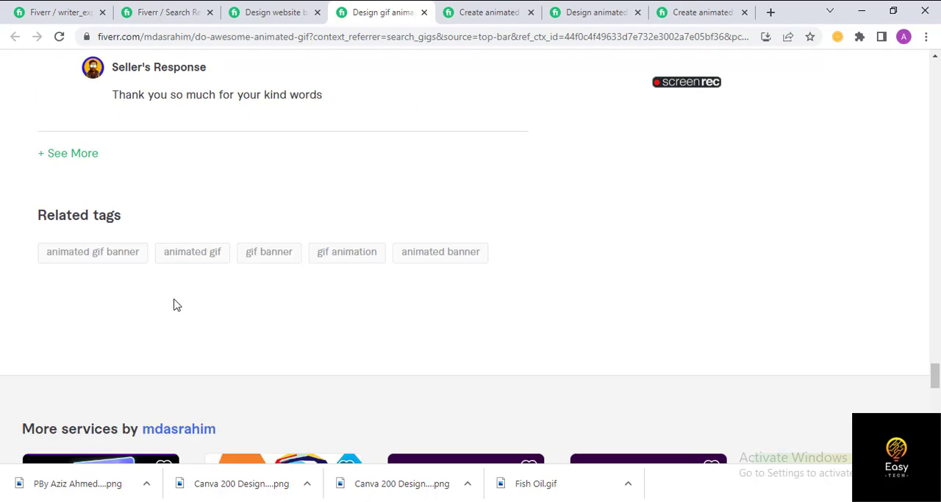
- Switch to the Gif Ads document in Word and review the table of competitors' gig titles and keywords/tags
scroll(174, 304, down, 5)
scroll(114, 270, up, 4)
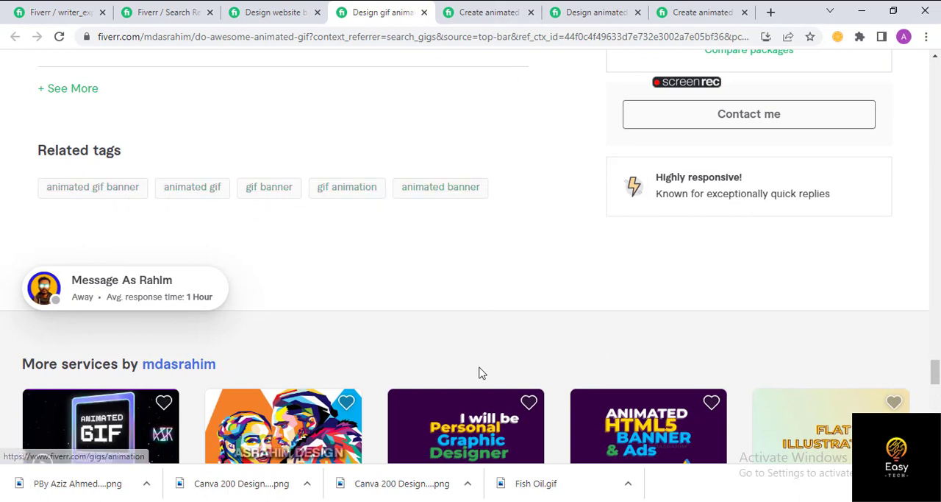
click(444, 501)
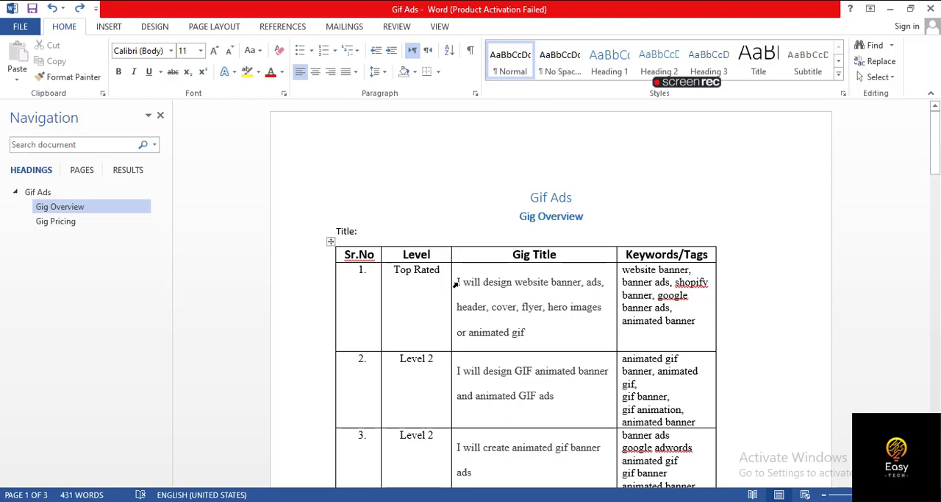
scroll(392, 296, down, 3)
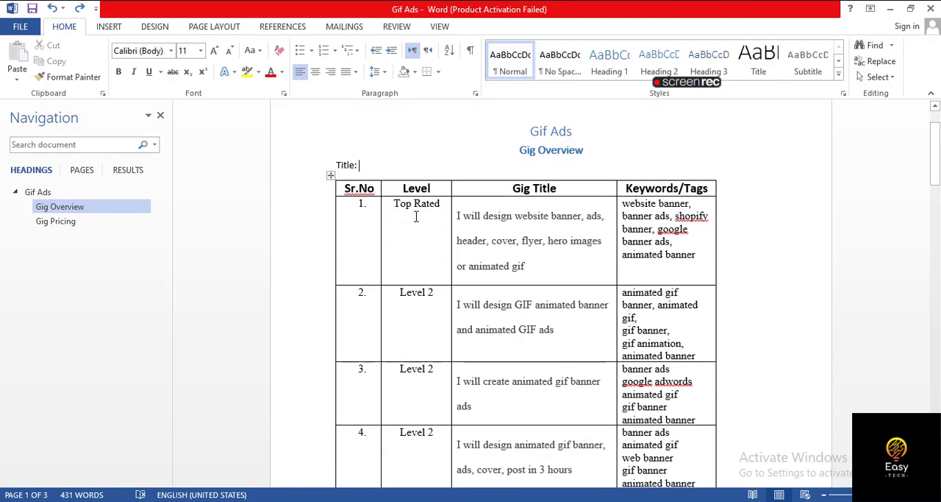
scroll(448, 288, down, 5)
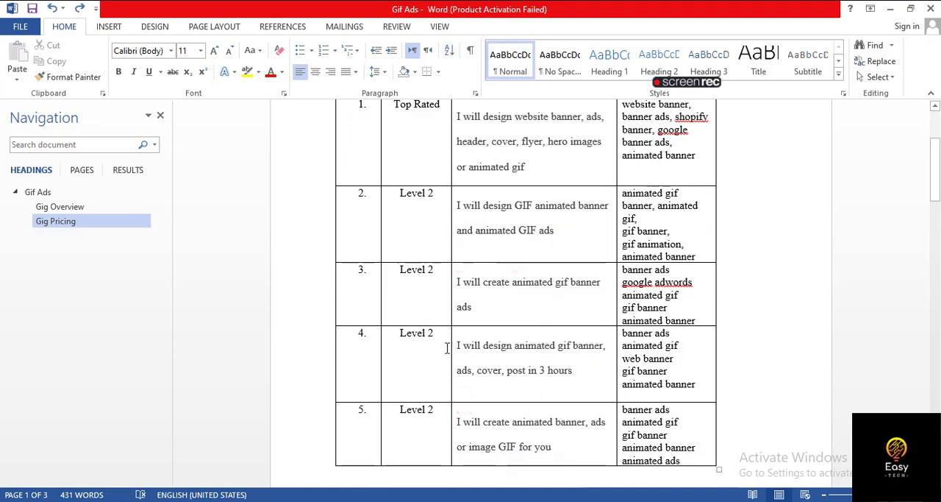
scroll(630, 225, up, 3)
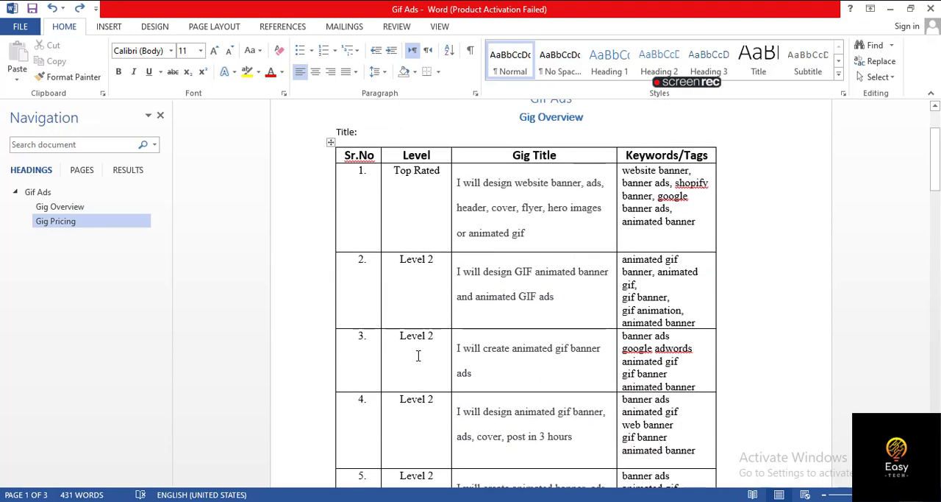
scroll(418, 356, down, 8)
scroll(431, 381, up, 10)
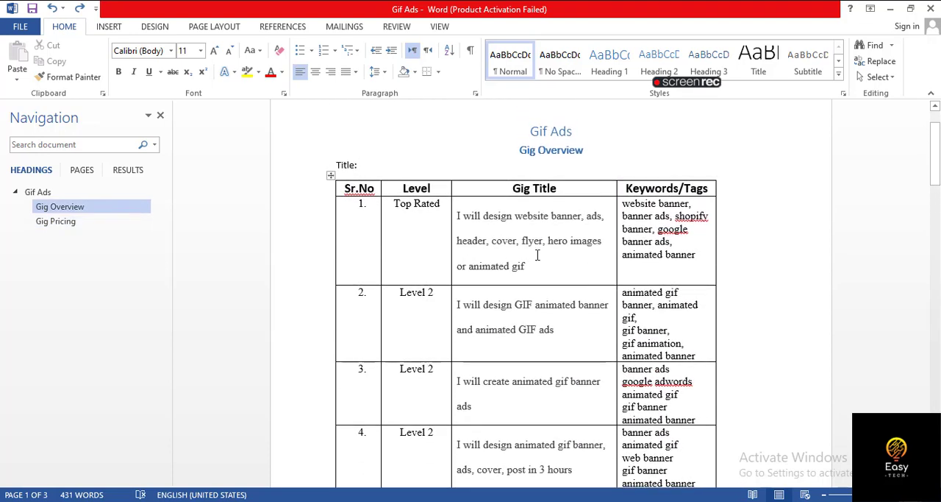
scroll(538, 254, down, 3)
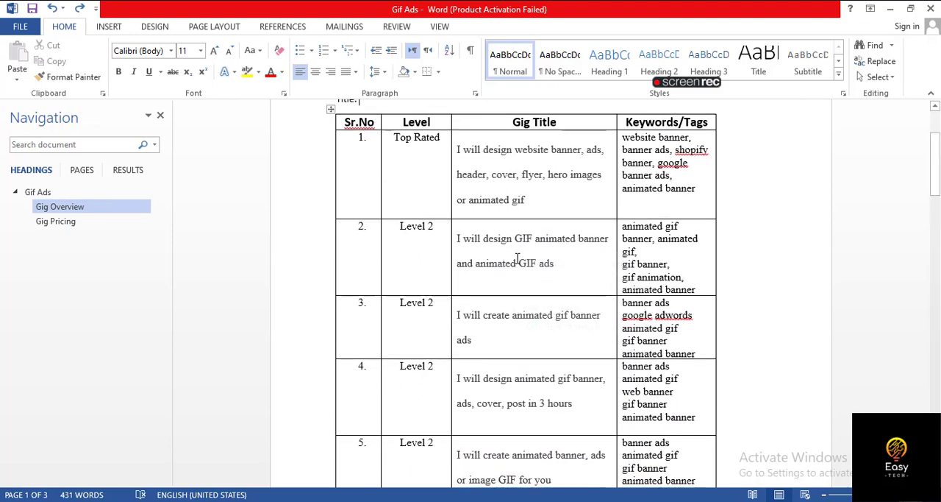
scroll(529, 221, down, 2)
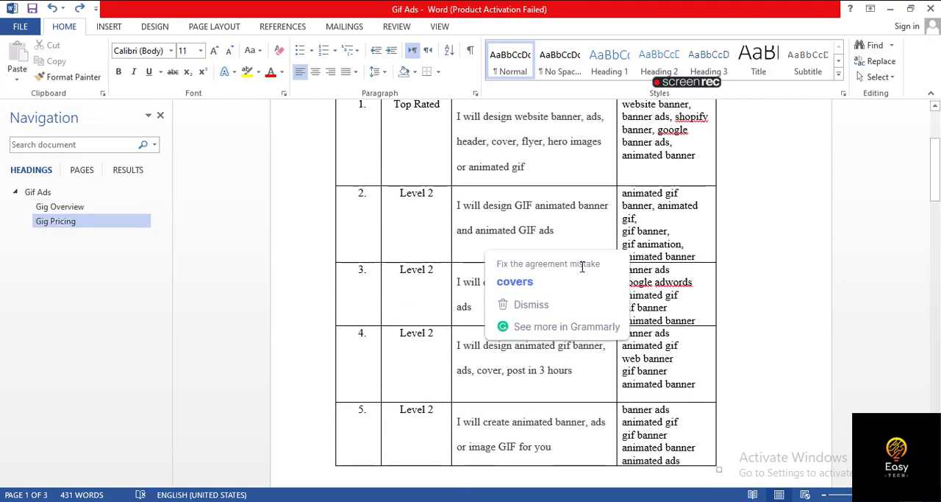
scroll(581, 267, up, 4)
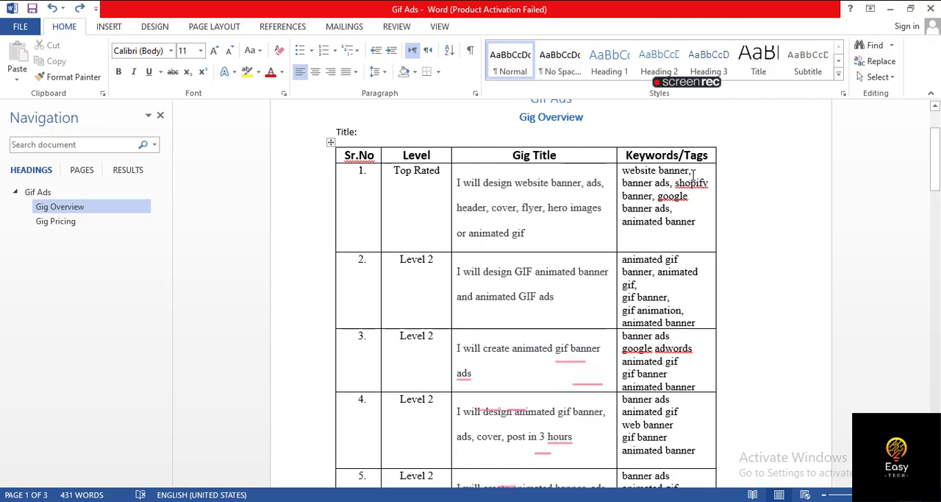
drag(693, 174, 700, 222)
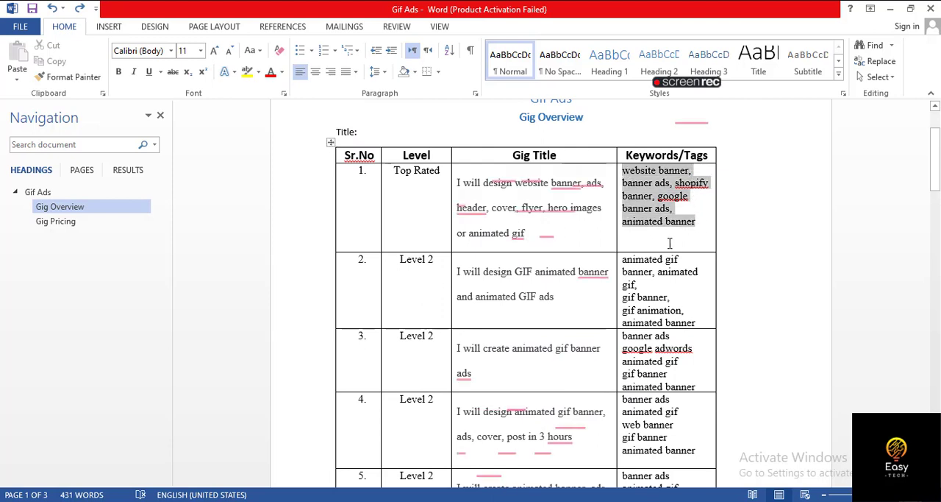
scroll(670, 242, down, 1)
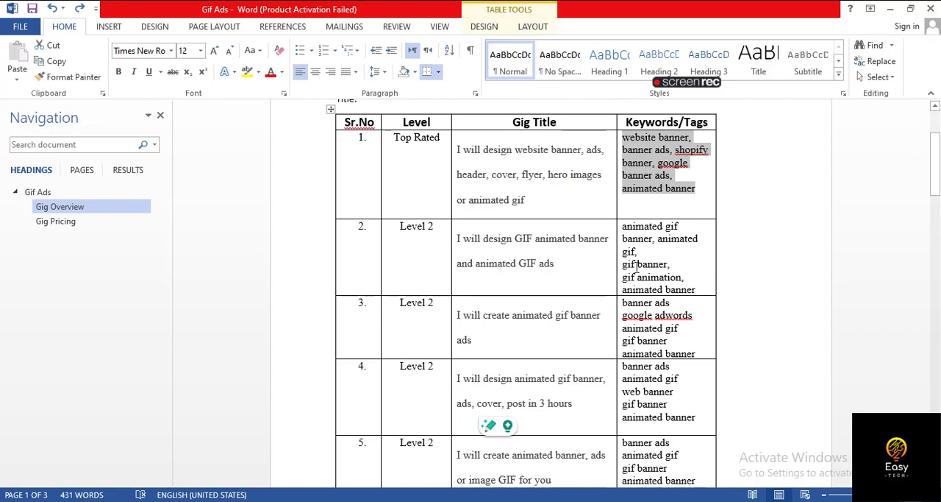
scroll(633, 220, down, 2)
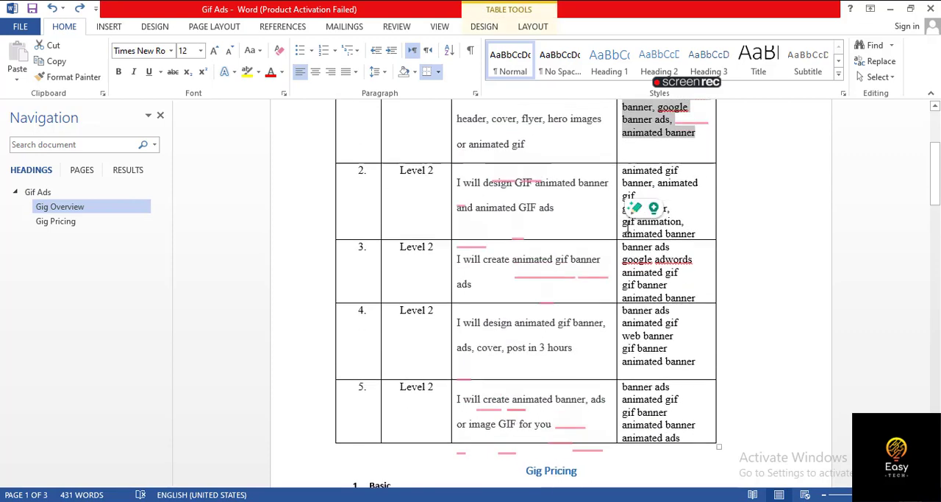
- Select the keyword "animated gif" in the second competitor's row and add it as a search tag in the Fiverr gig form in Chrome
click(632, 161)
double_click(657, 160)
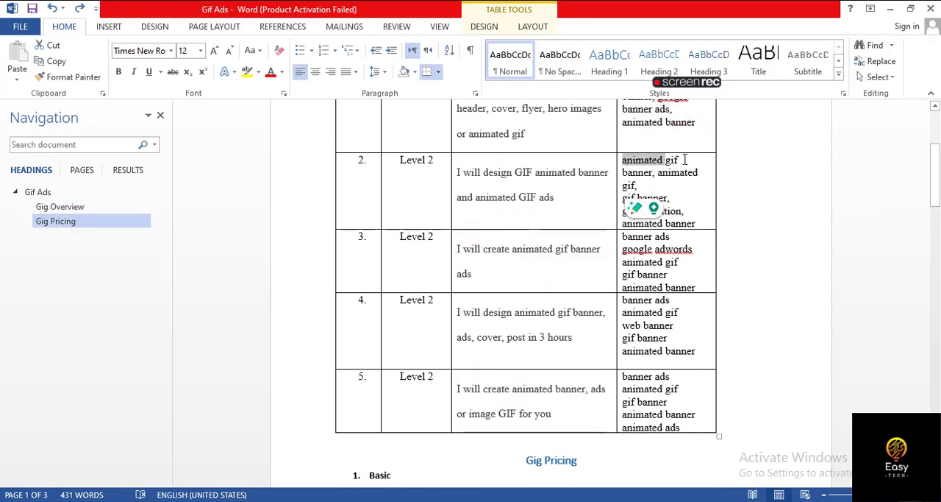
triple_click(683, 160)
click(621, 162)
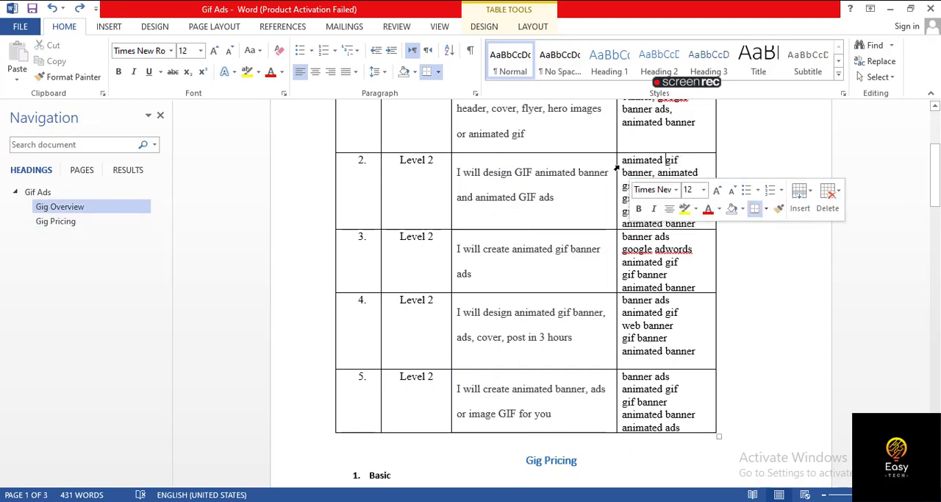
drag(620, 162, 681, 161)
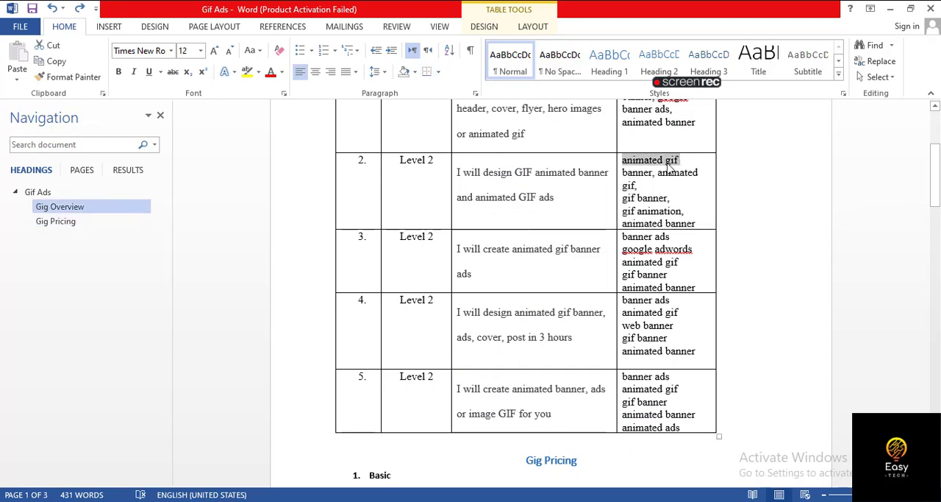
key(alt+Tab)
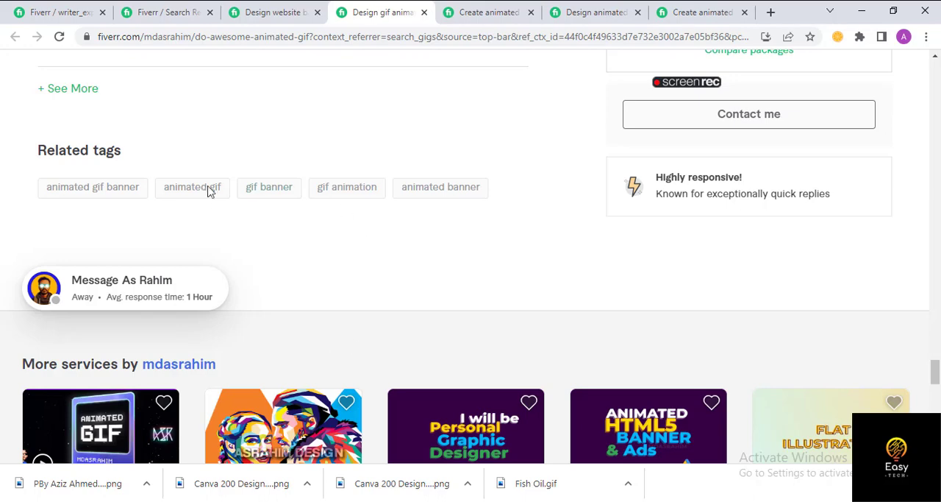
click(57, 9)
scroll(412, 305, down, 10)
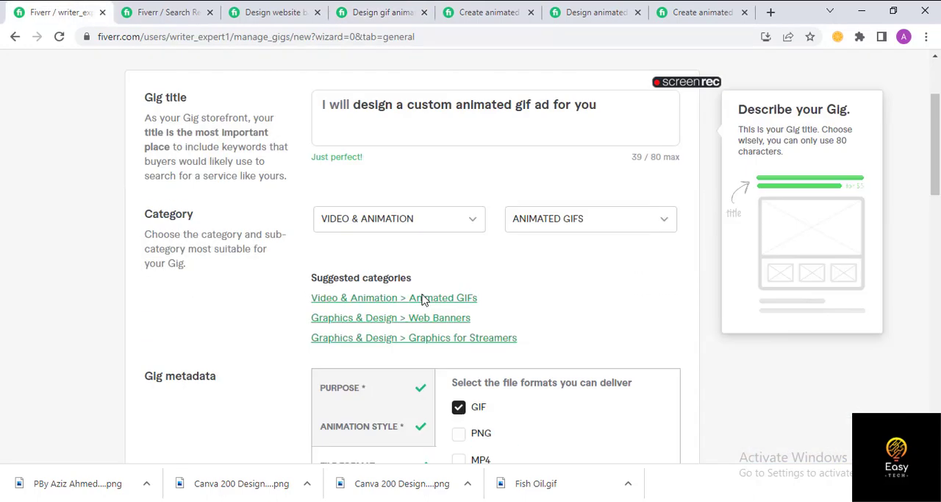
scroll(378, 282, up, 4)
click(361, 370)
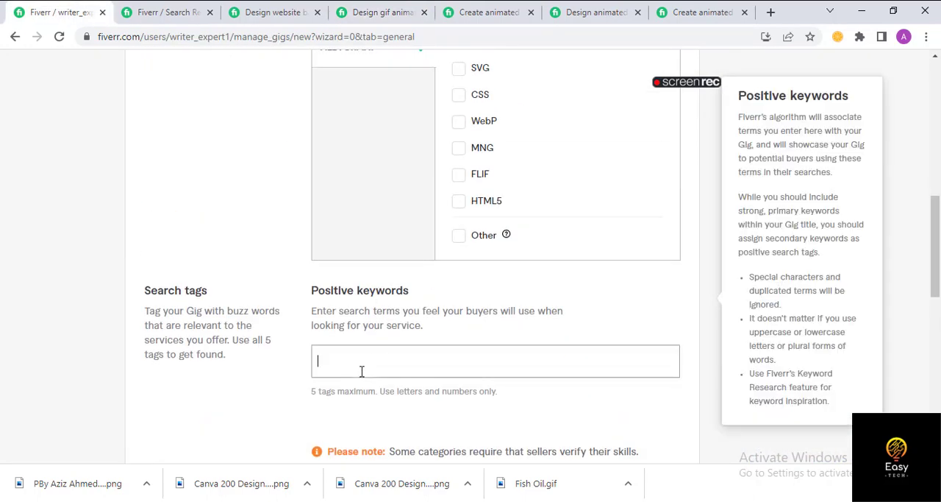
text(animated)
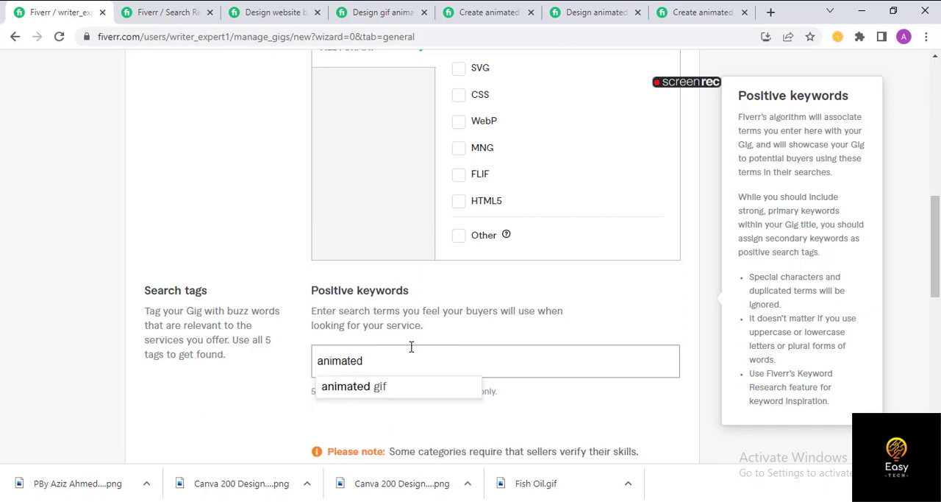
click(381, 388)
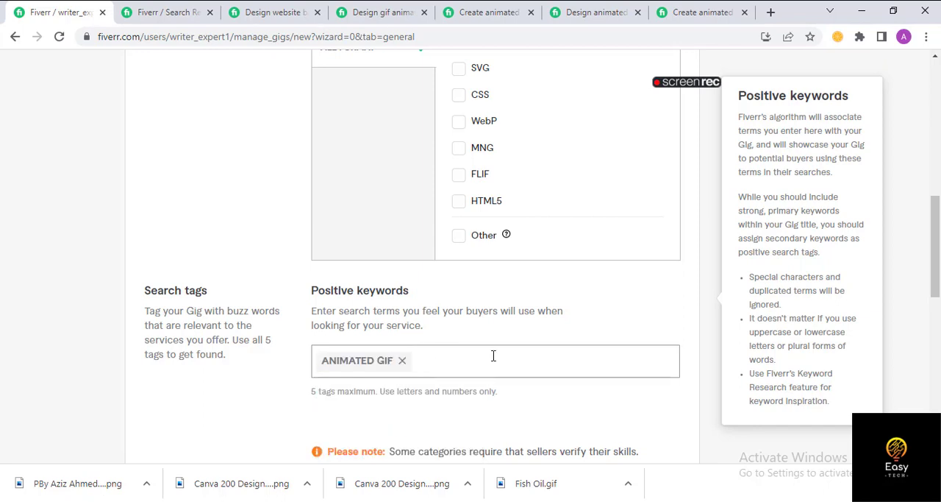
- Check the keyword table in Word and add "gif animation" as a search tag in the Fiverr gig form
key(alt+Tab)
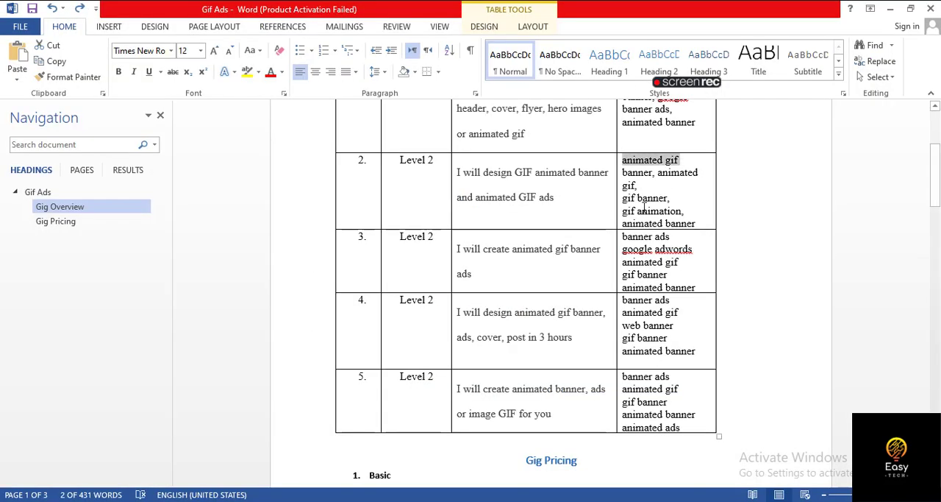
key(alt+Tab)
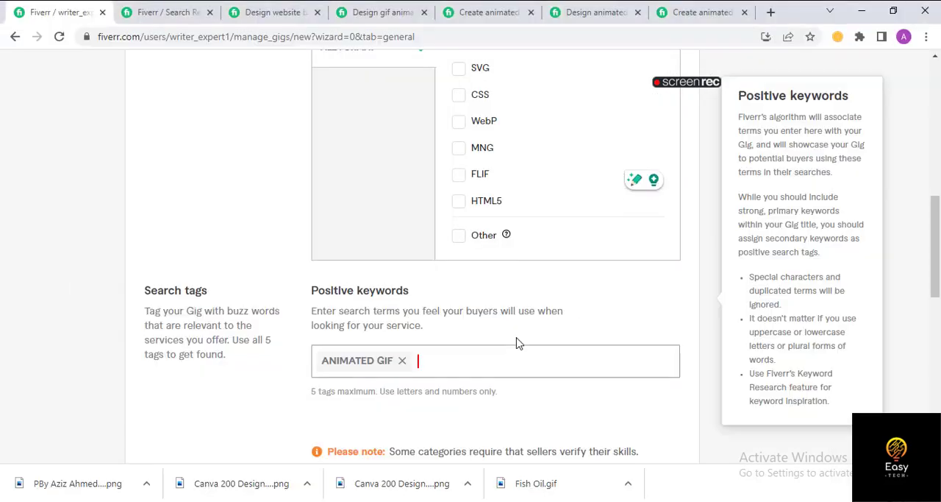
text(gif animation)
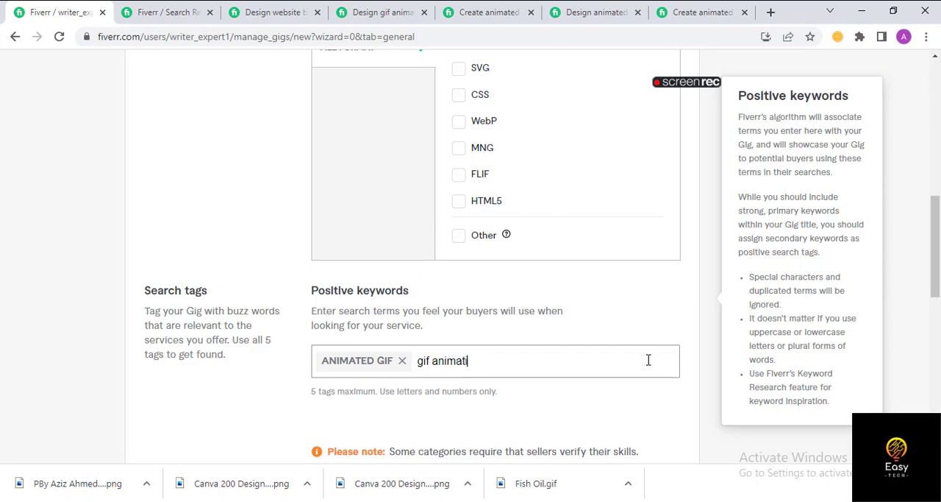
text(on)
key(Return)
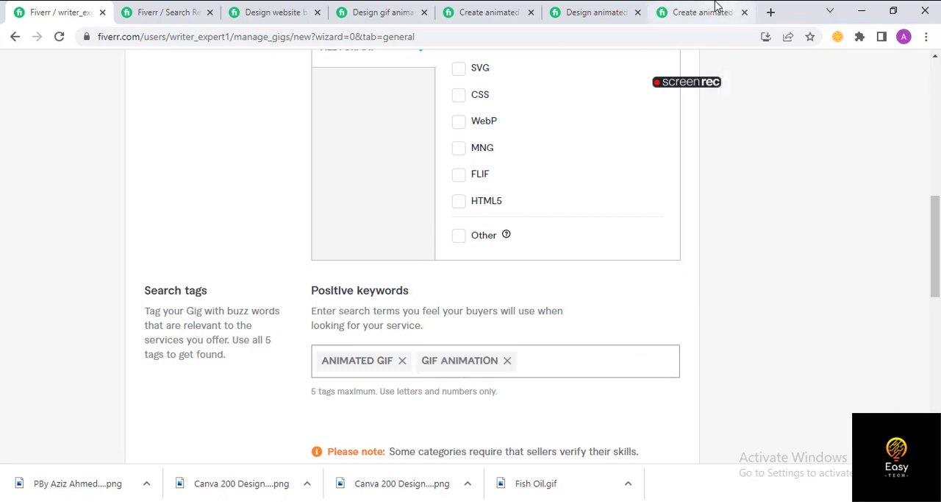
- Consult the Word keyword table again and add "banner ads" to the gig's positive keywords
key(alt+Tab)
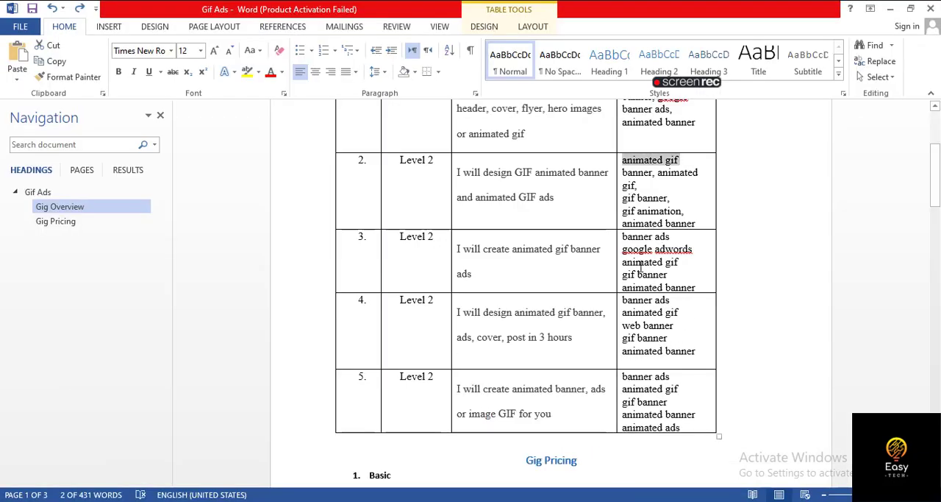
key(alt+Tab)
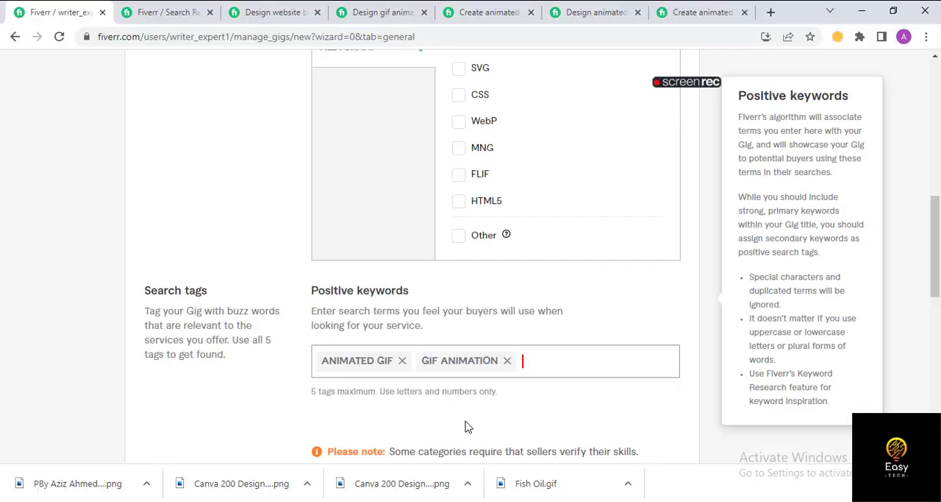
text(banner a)
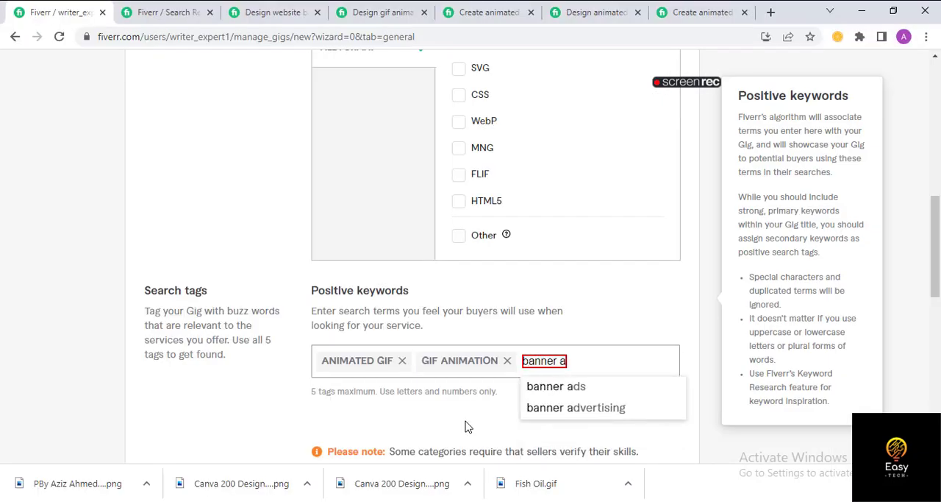
text(ds)
key(Return)
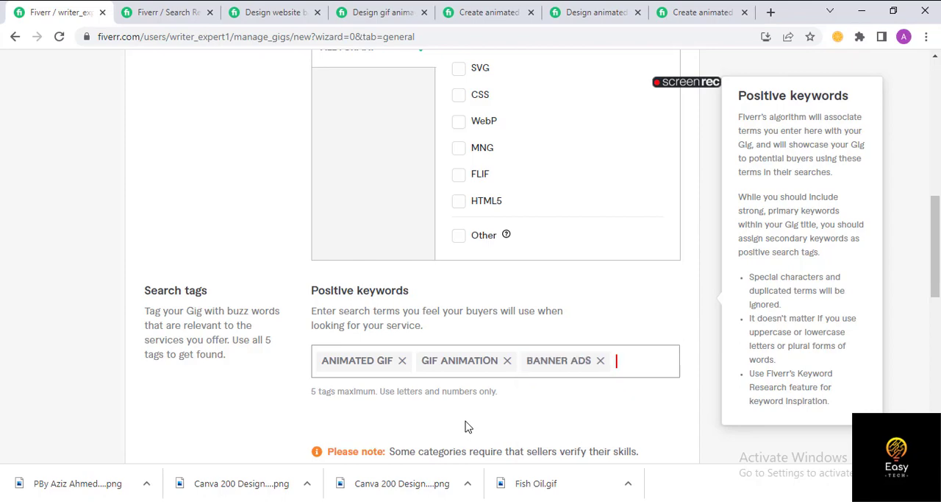
- Look up another keyword in the Word table and add the tag "gif banner" to the gig's positive keywords
key(alt+Tab)
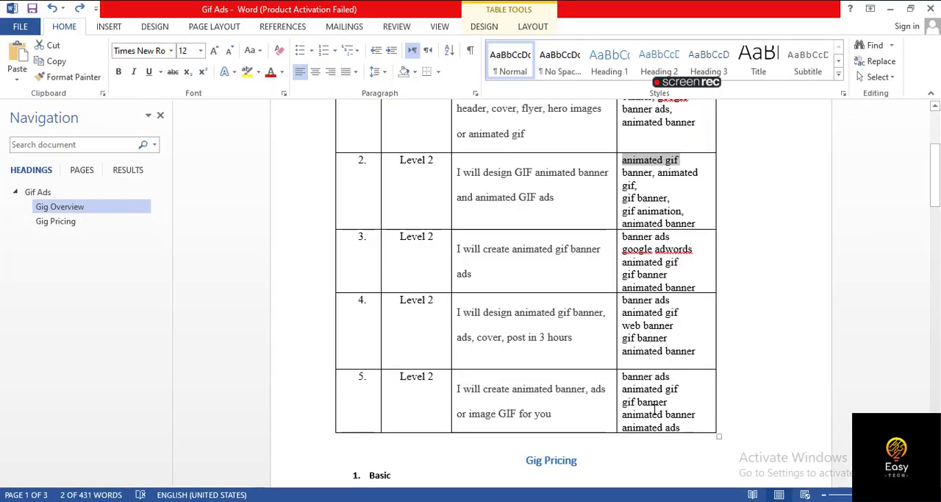
key(alt+Tab)
text(g)
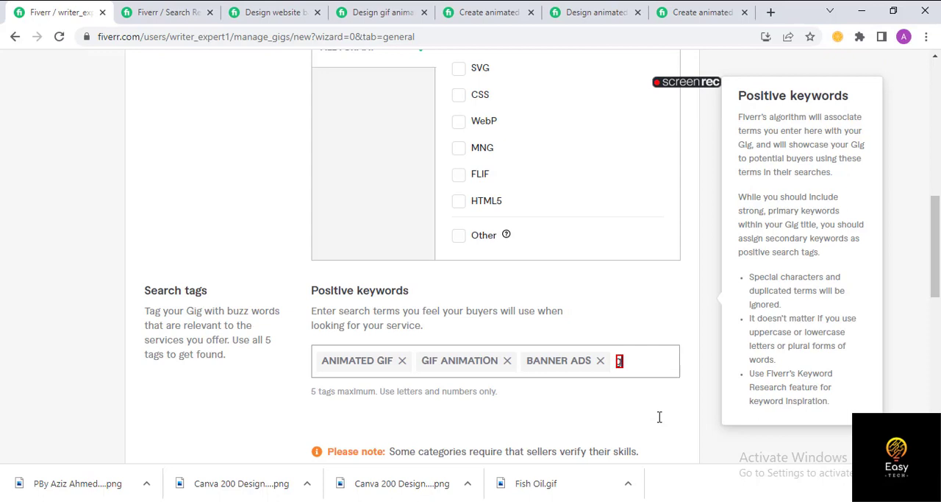
text(if)
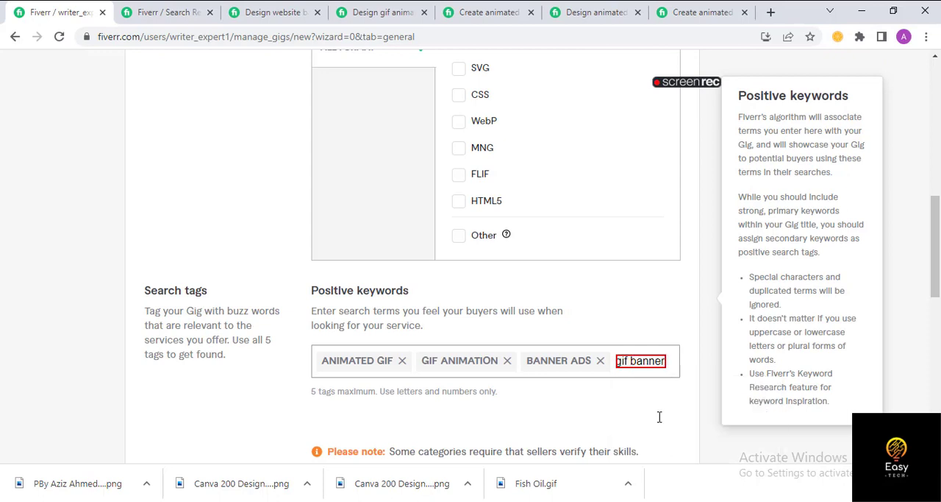
text( banner)
key(Return)
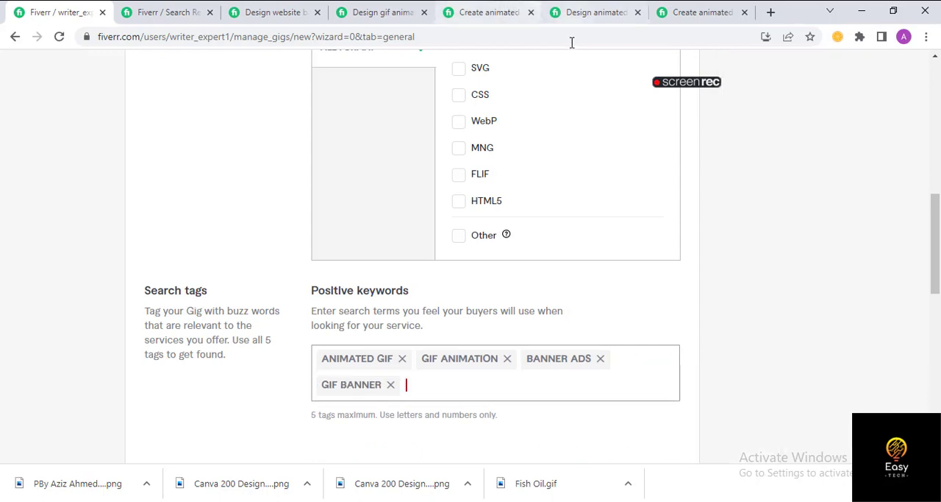
- Consult the last competitor's keywords in the Word table and add "animated ads" as the fifth search tag in the Fiverr gig form in Chrome
click(661, 15)
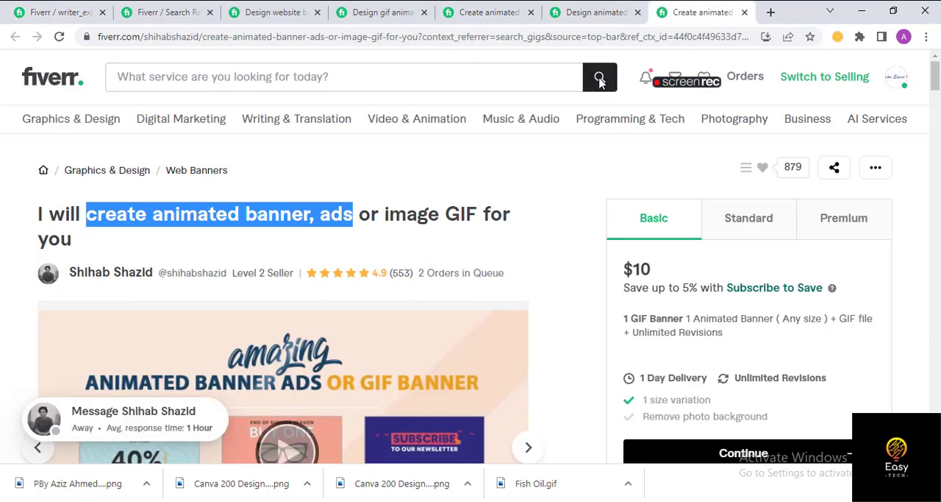
click(166, 12)
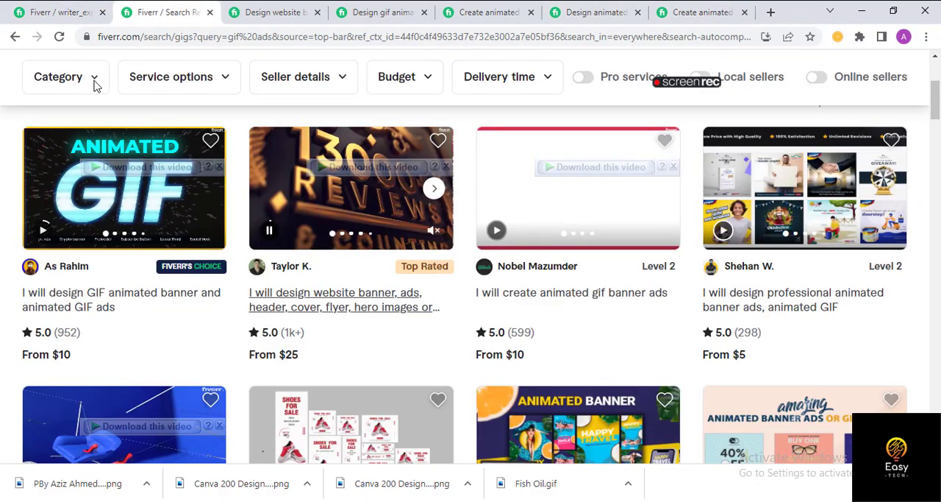
click(1, 2)
key(alt+Tab)
scroll(473, 384, down, 4)
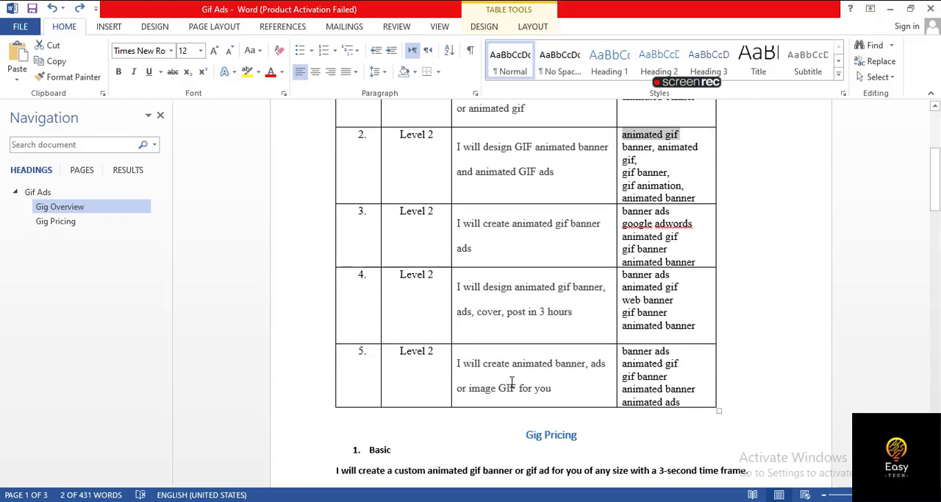
key(alt+Tab)
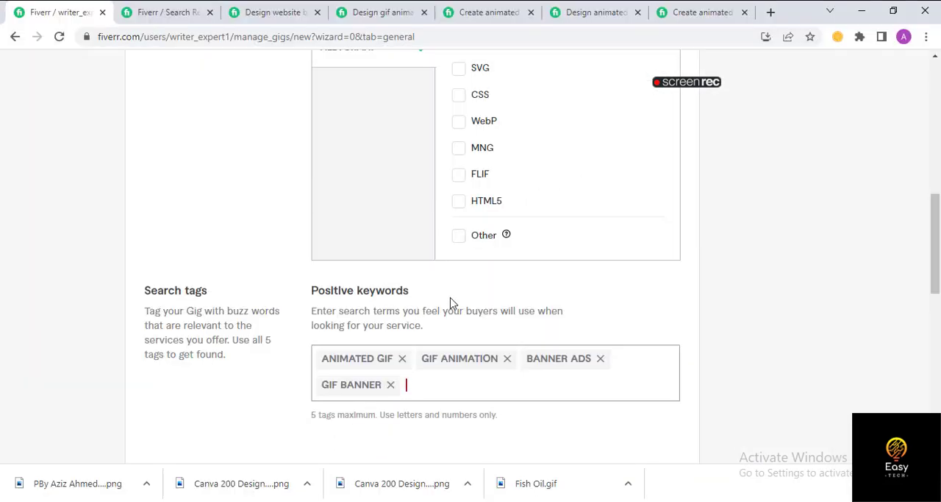
text(anim)
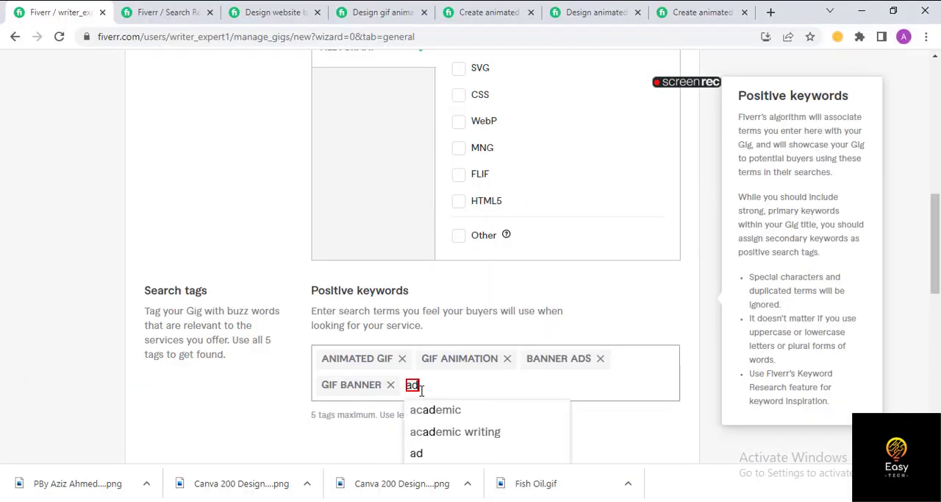
text(ated ads)
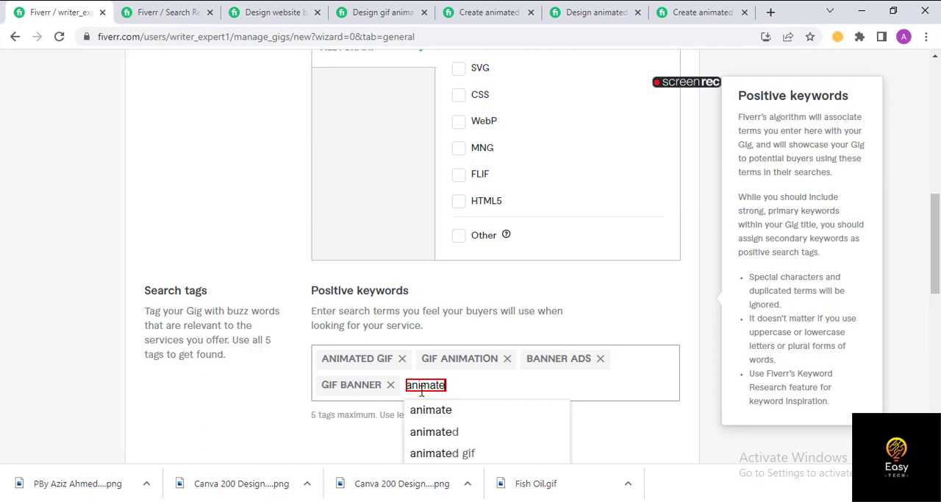
key(Return)
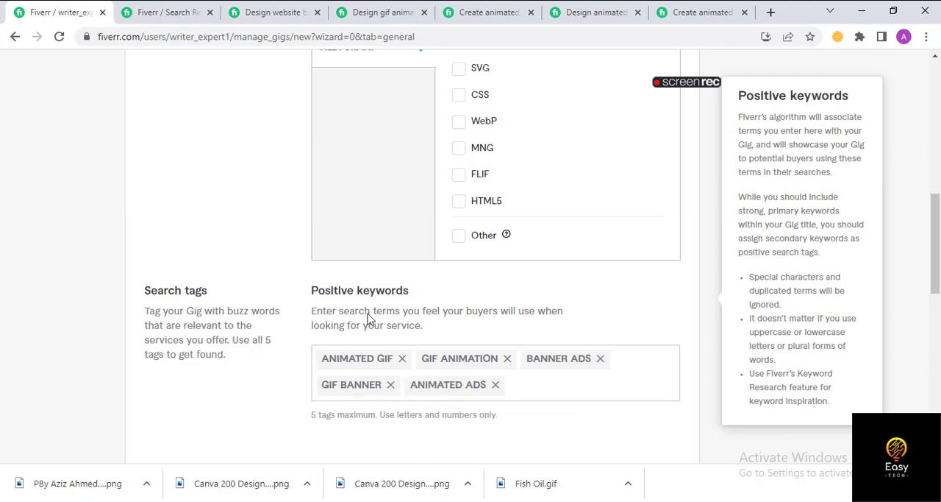
- Review the title, category, metadata and search tags of the gig overview, then save it and continue to pricing
scroll(403, 268, up, 4)
scroll(405, 277, down, 2)
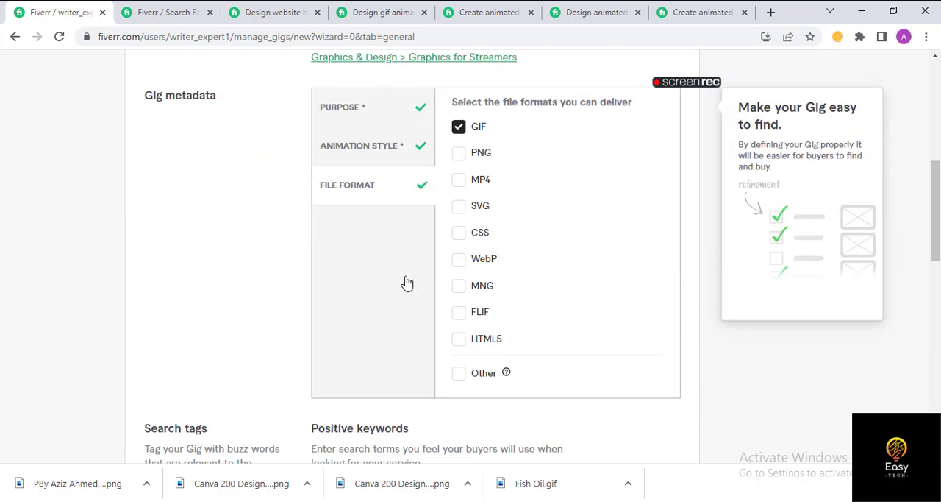
scroll(407, 284, down, 5)
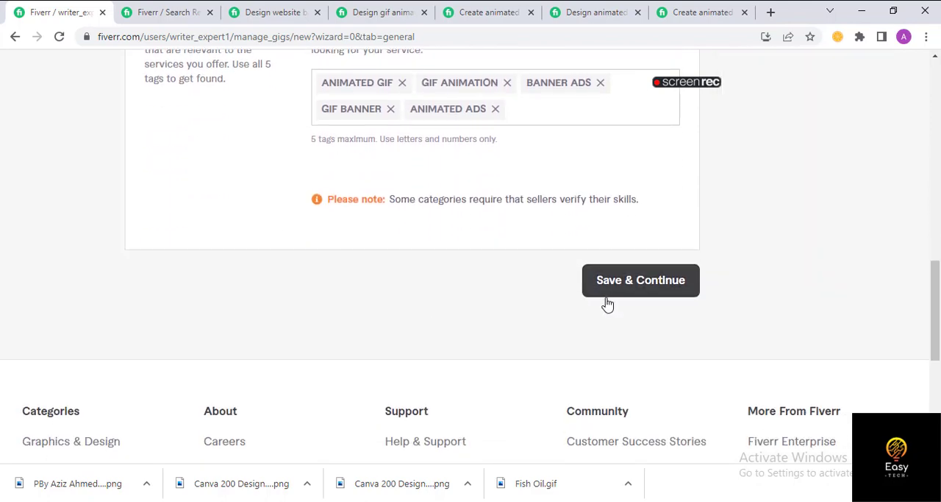
scroll(416, 288, up, 10)
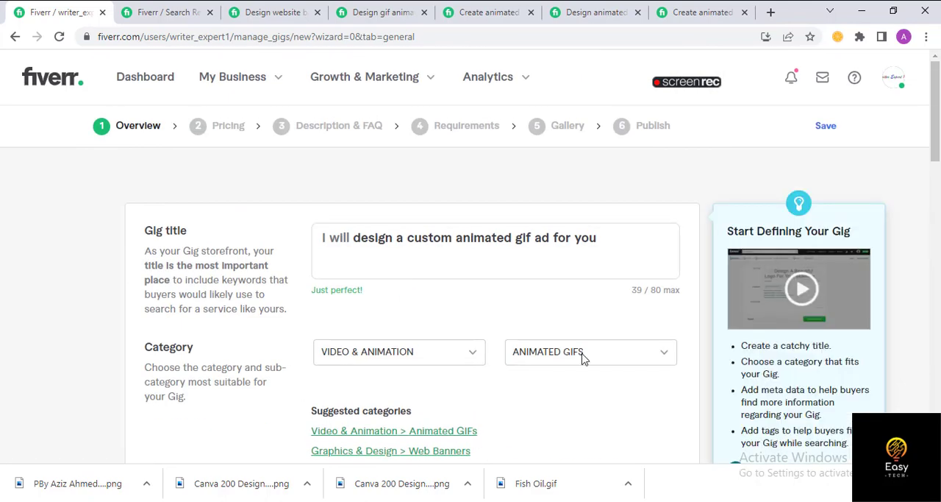
scroll(535, 286, down, 6)
scroll(534, 287, down, 4)
scroll(515, 309, up, 10)
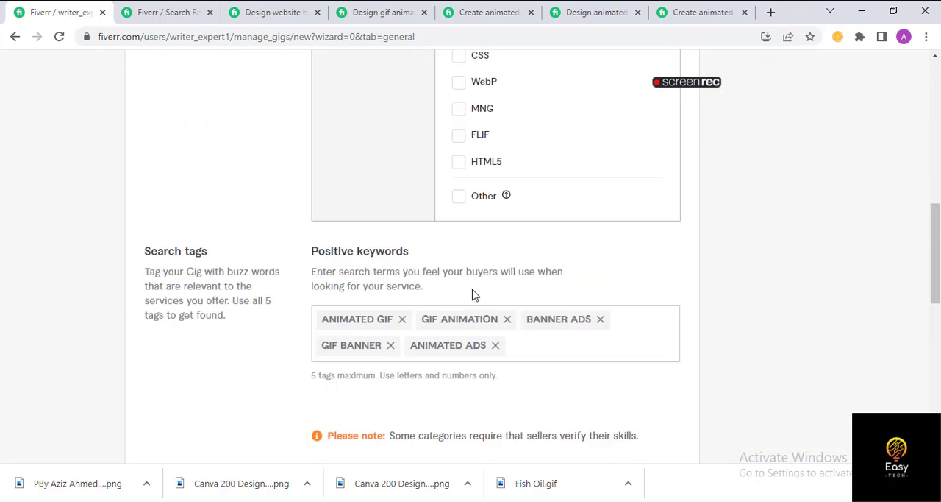
scroll(761, 390, down, 10)
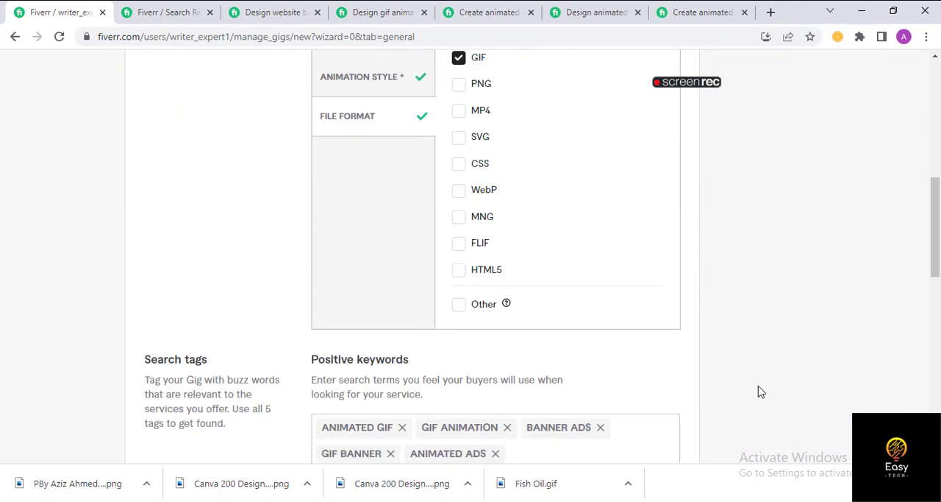
click(650, 421)
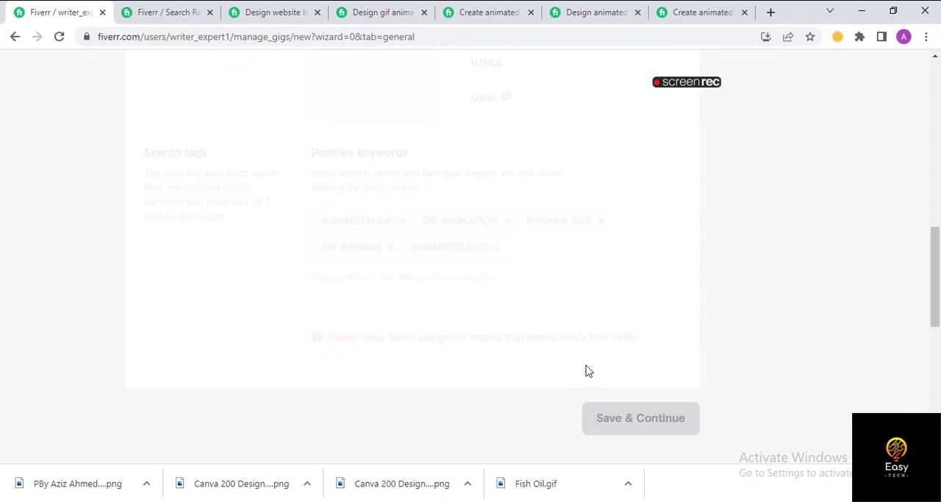
- Examine the package comparison of the competitor's website banner gig, including prices, ad sizes, revisions and delivery times
click(193, 15)
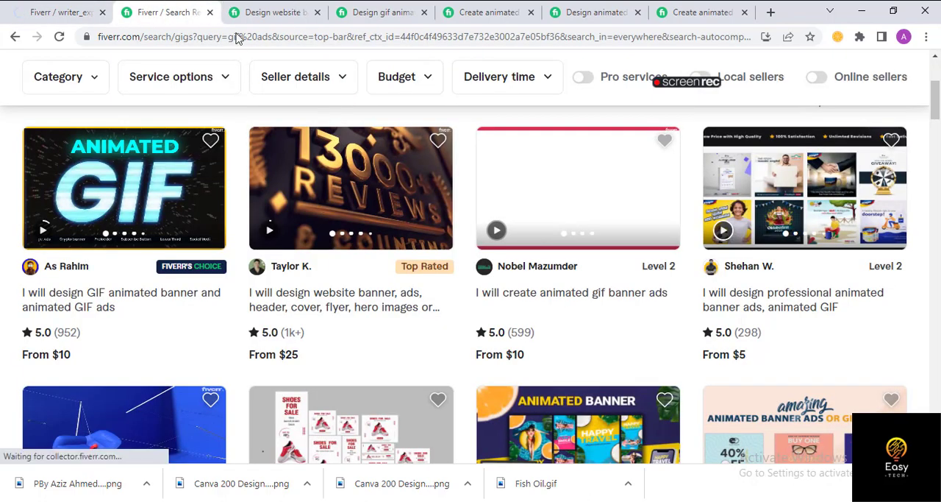
key(ctrl+Tab)
scroll(253, 257, up, 20)
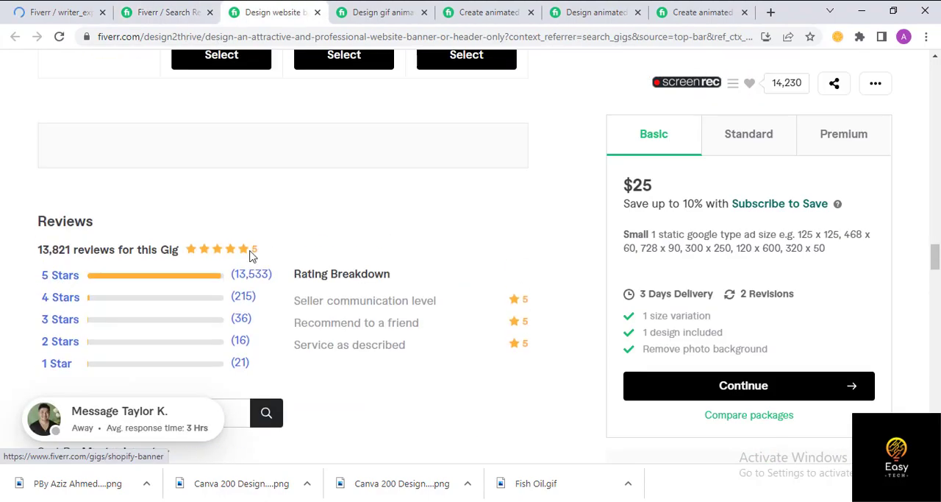
scroll(247, 291, up, 6)
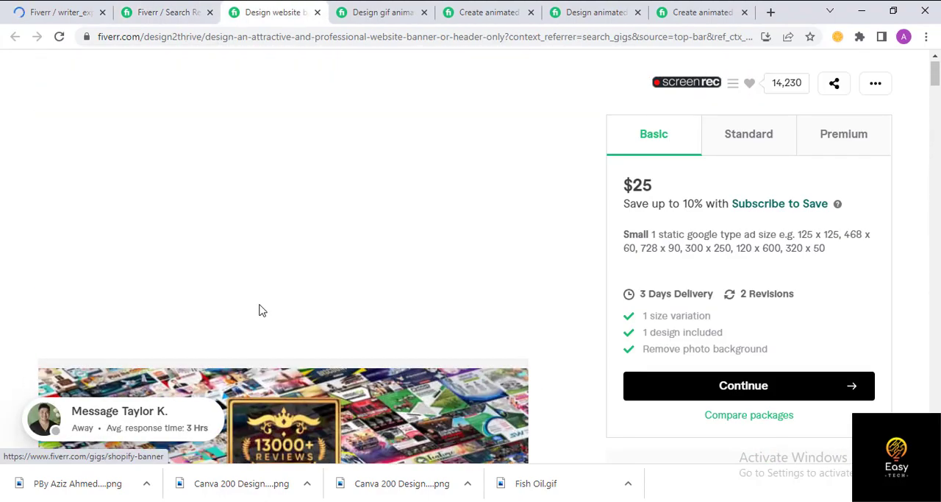
scroll(254, 309, down, 15)
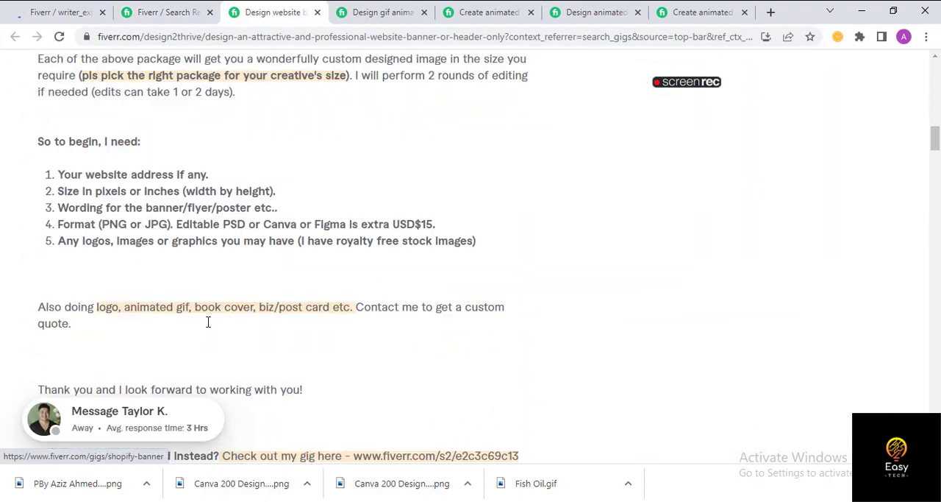
scroll(208, 306, down, 15)
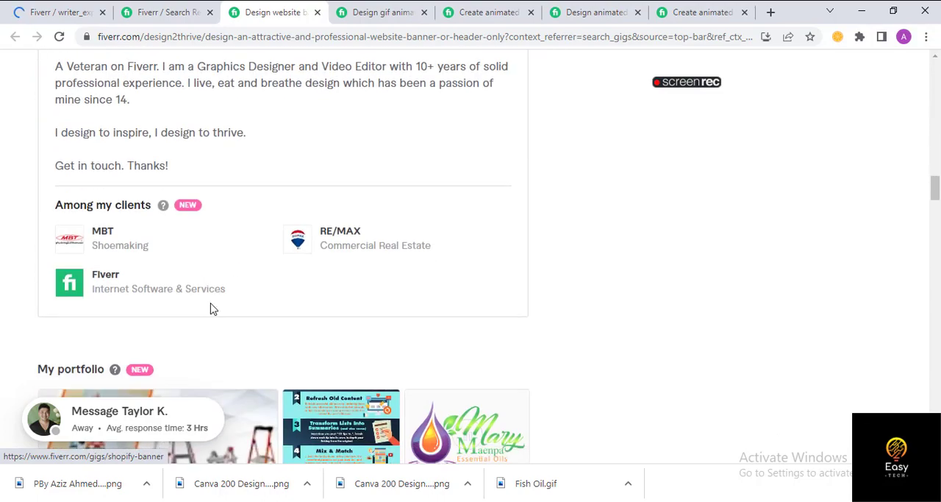
scroll(217, 306, down, 2)
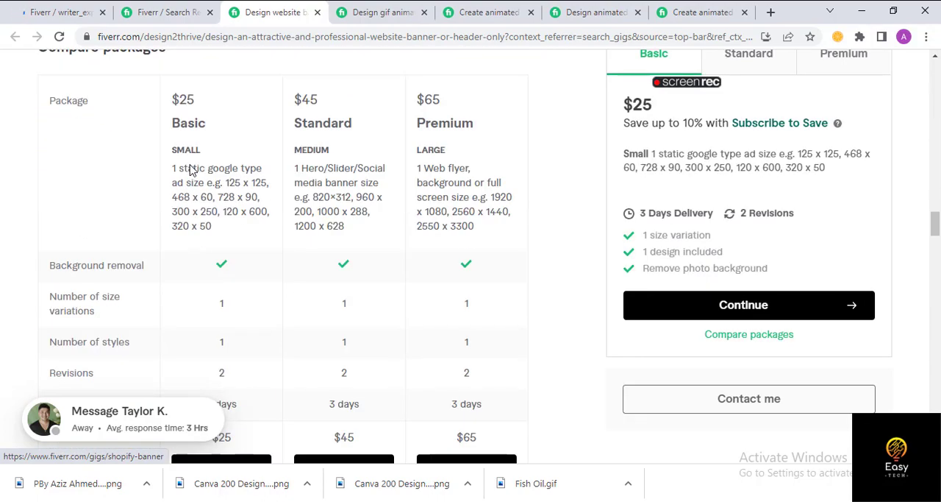
scroll(192, 172, up, 1)
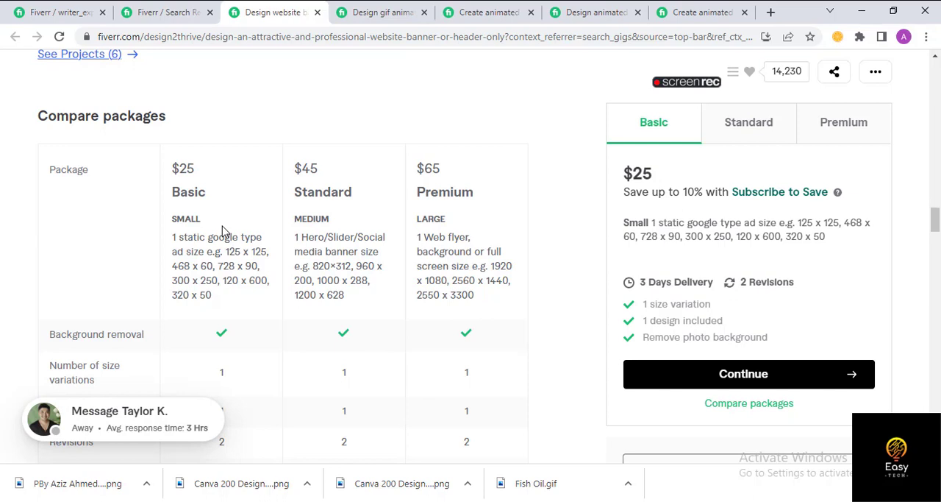
- Copy the "Basic" heading from the Word document's Gig Pricing section and name the gig's first package Basic in Chrome, without the list number
click(62, 12)
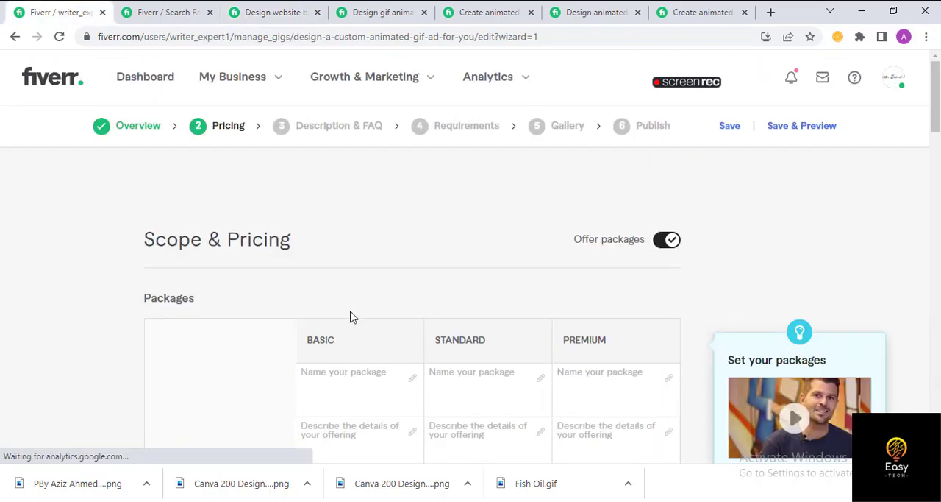
scroll(370, 328, down, 2)
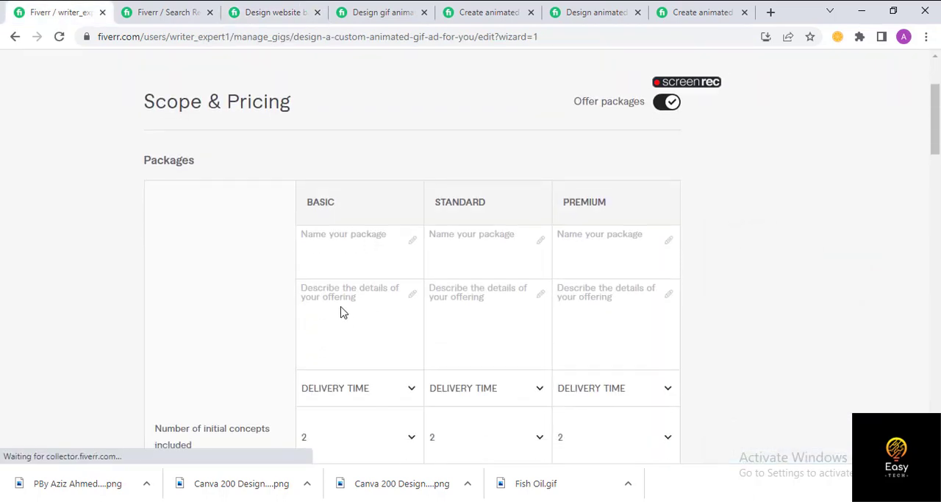
click(468, 500)
double_click(373, 346)
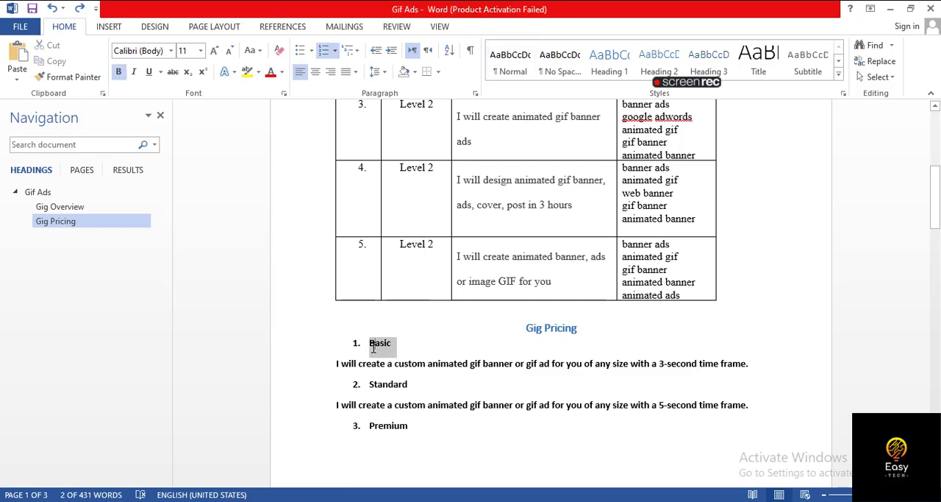
key(alt+Tab)
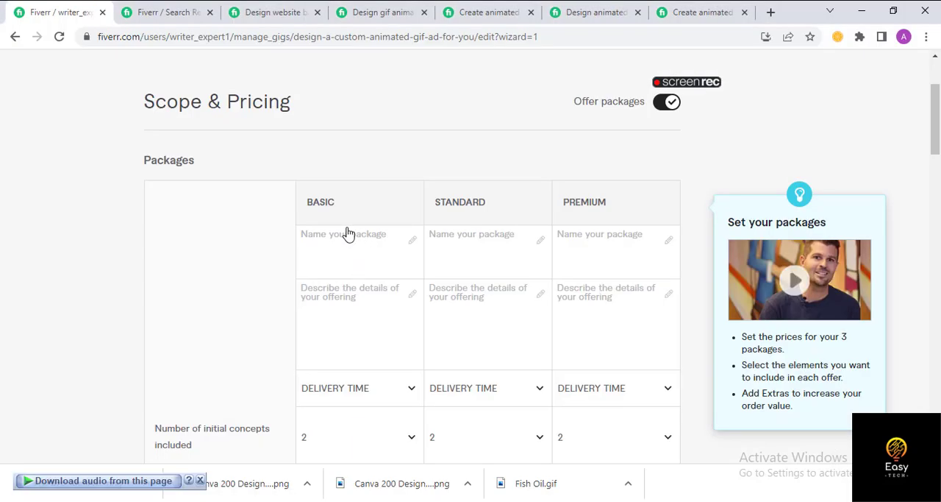
click(353, 243)
text(1.	Basic)
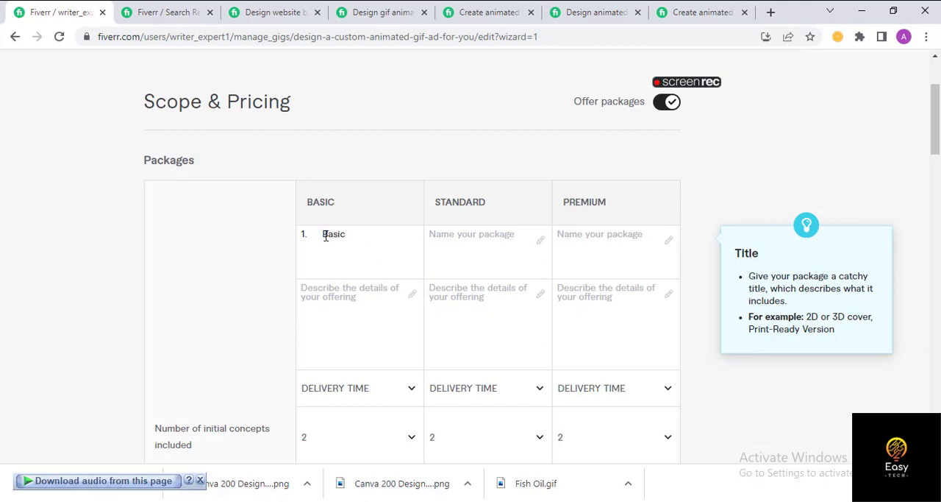
key(BackSpace)
key(BackSpace)
key(BackSpace)
key(Tab)
- Name the second package Standard and the third package Premium, checking the Standard heading in the Word document
key(alt+Tab)
drag(409, 385, 370, 383)
key(alt+Tab)
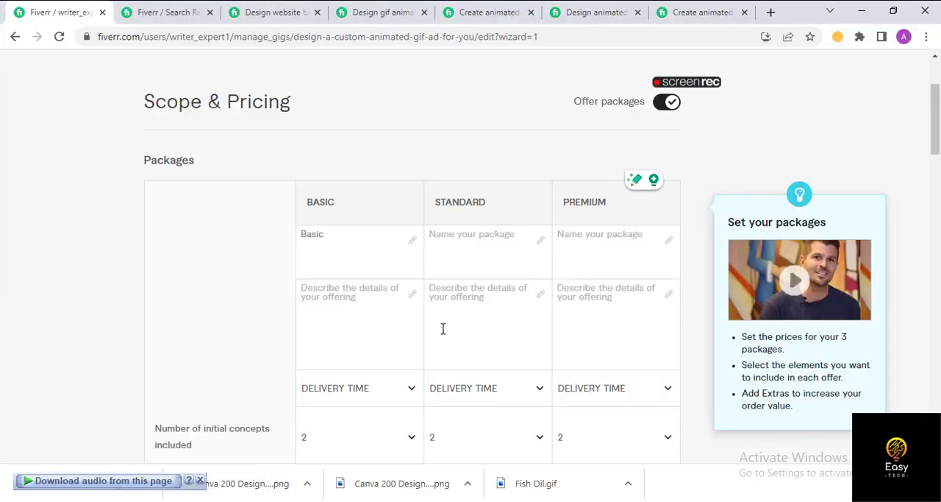
click(475, 238)
text(1.	Basic)
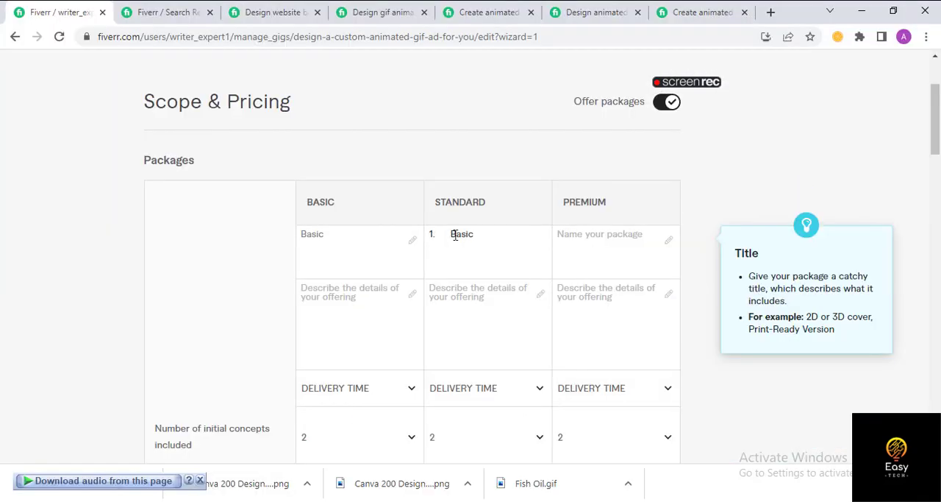
key(ctrl+z)
text(Standard)
key(Tab)
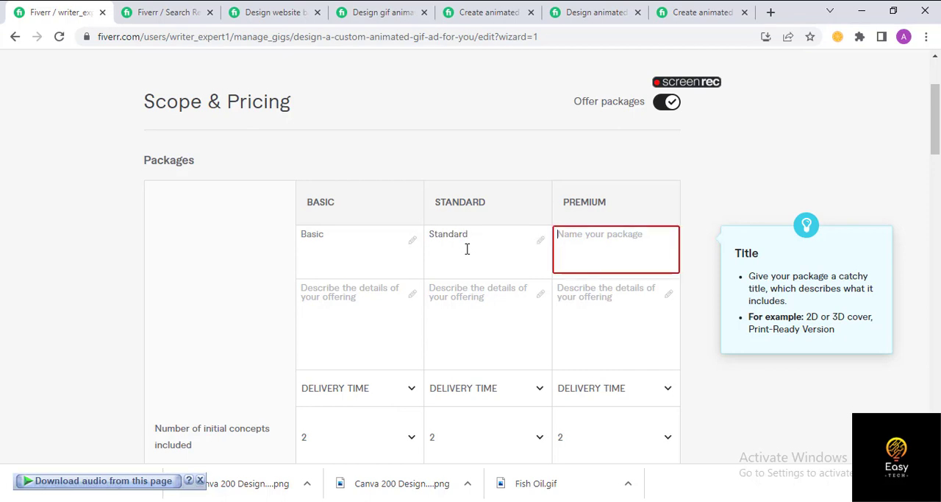
text(Premium)
- Copy the Word description of a custom animated gif banner or ad with a 3-second time frame into the Basic package's details in Chrome
click(379, 310)
key(alt+Tab)
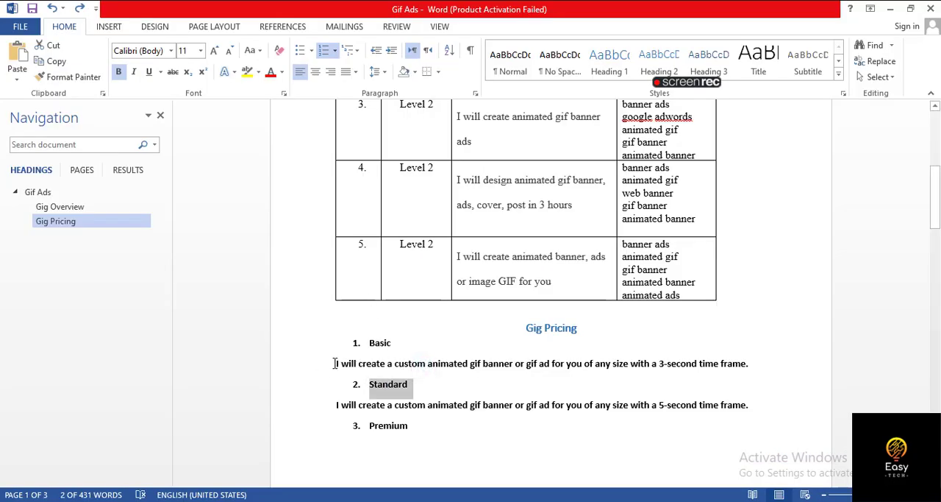
drag(336, 363, 750, 366)
key(ctrl+c)
key(alt+Tab)
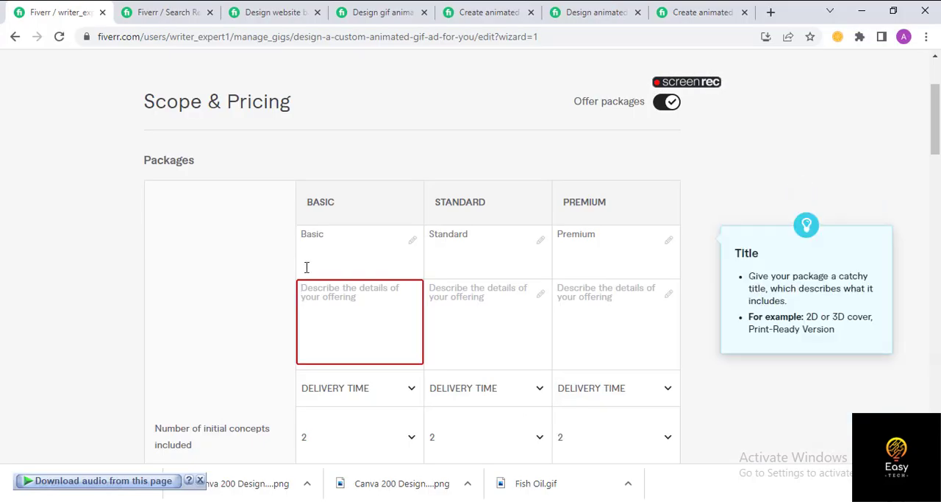
click(326, 318)
key(ctrl+v)
- Copy the description with the 5-second time frame from the Word document into the Standard package's details in Chrome
click(491, 319)
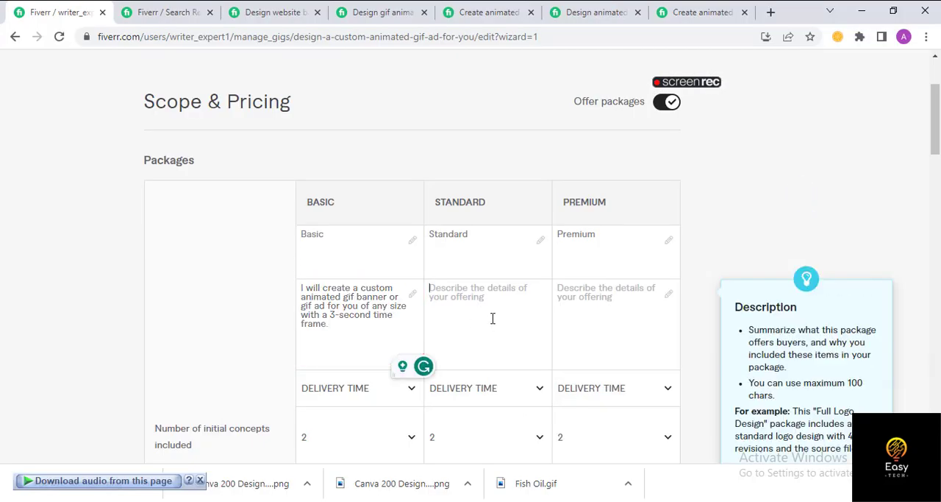
key(alt+Tab)
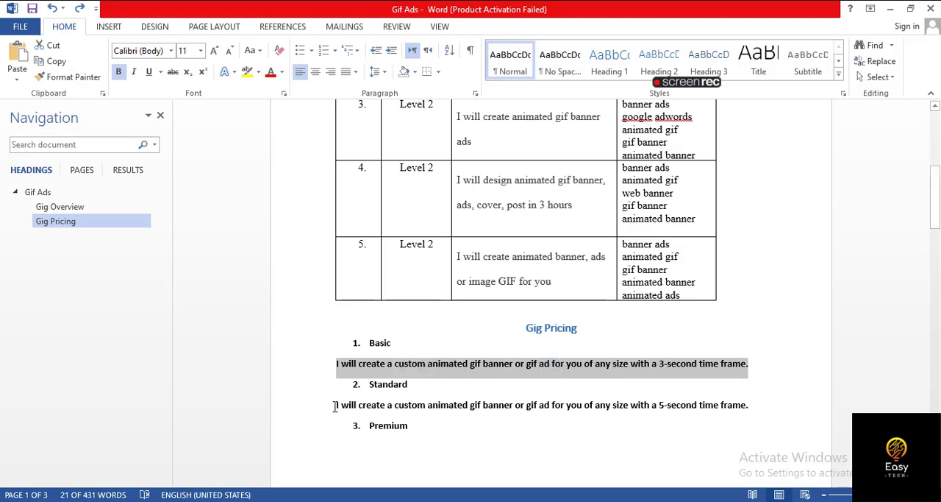
drag(336, 406, 770, 406)
key(ctrl+c)
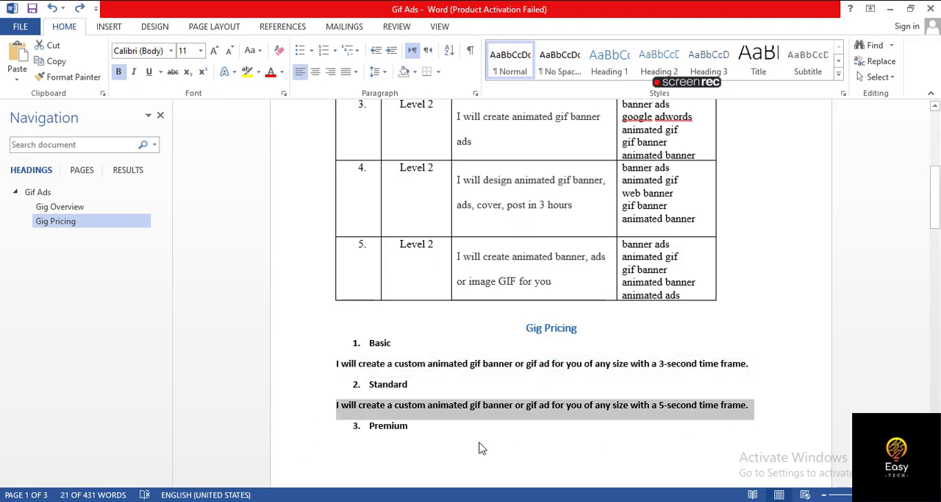
key(alt+Tab)
click(497, 299)
key(ctrl+v)
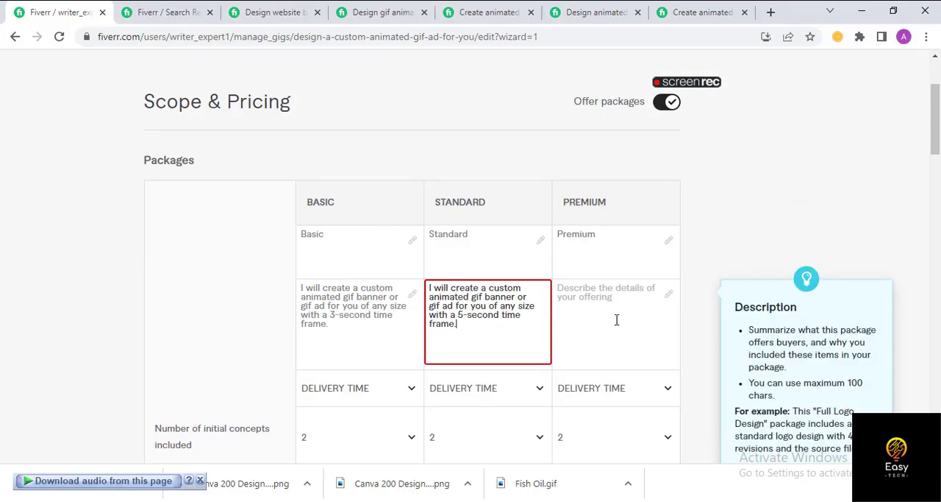
- Copy the 15-second time frame description from the Word document into the Premium package's details in Chrome, removing the cut-off word at the end
key(ctrl+z)
key(alt+Tab)
scroll(378, 356, down, 6)
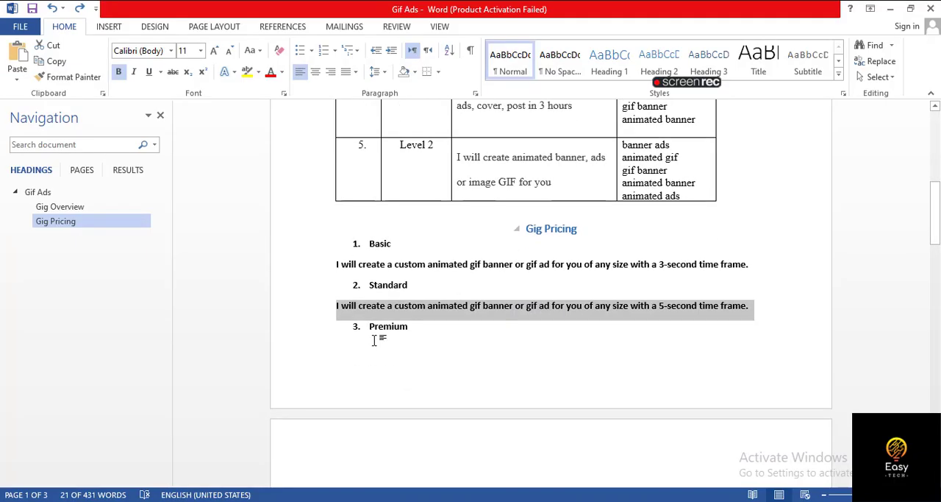
drag(332, 328, 365, 338)
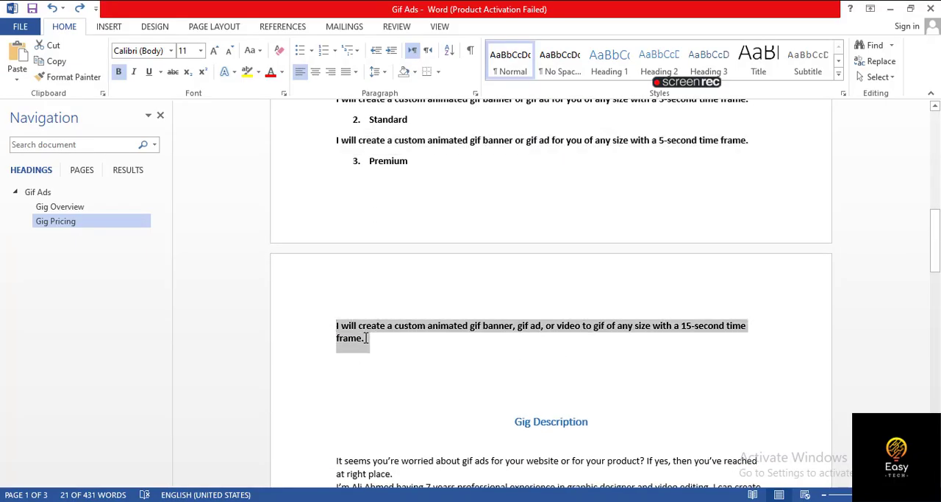
key(ctrl+c)
key(alt+Tab)
key(ctrl+v)
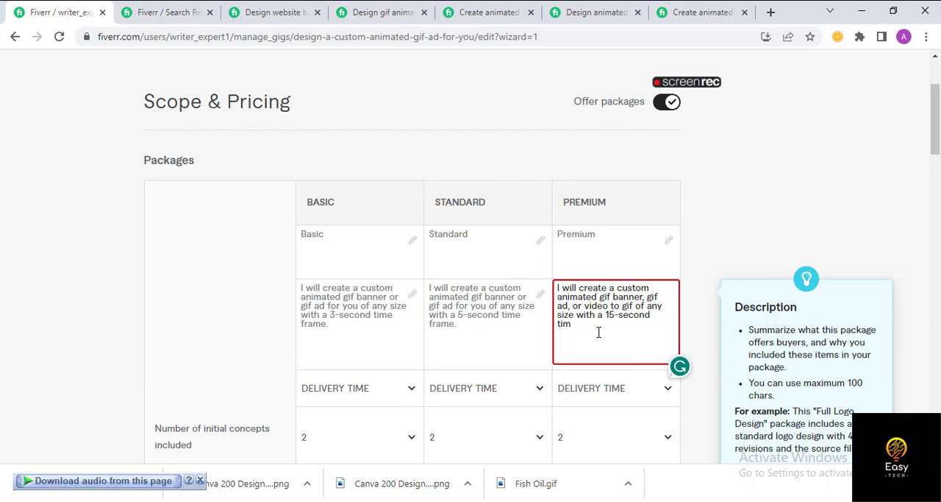
key(BackSpace)
key(BackSpace)
key(BackSpace)
key(BackSpace)
click(110, 346)
- Set the Basic package's delivery time to 2 days
scroll(464, 314, down, 1)
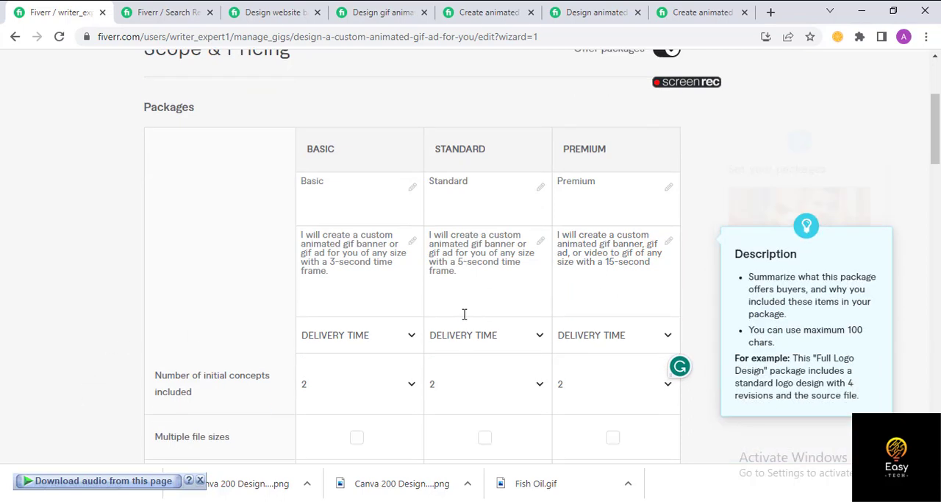
scroll(464, 314, down, 2)
click(343, 254)
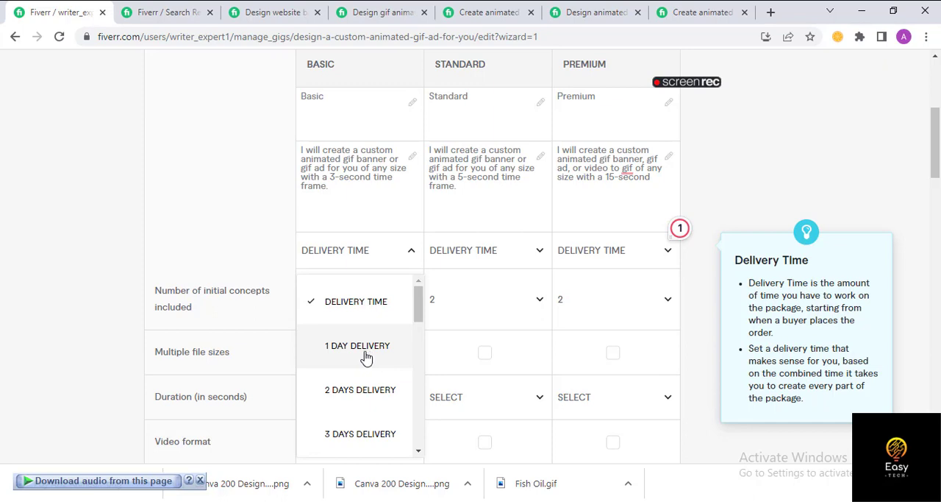
scroll(365, 353, down, 2)
scroll(360, 368, up, 1)
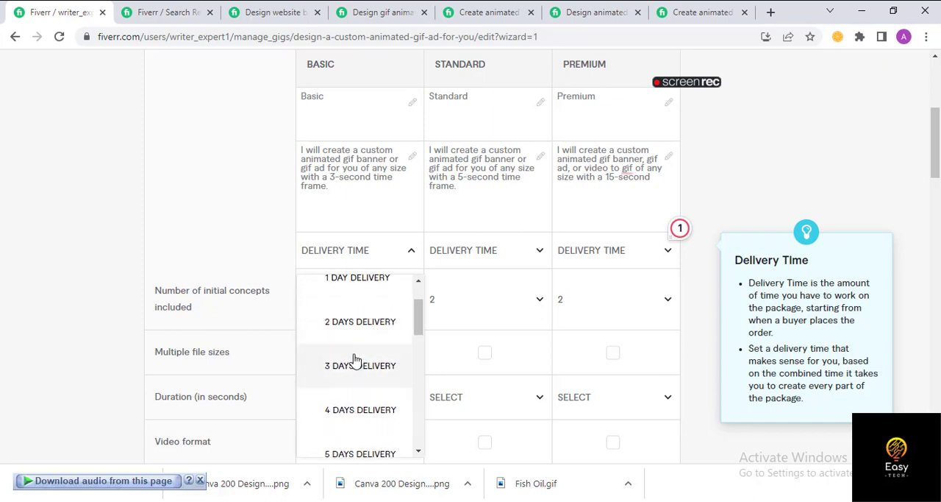
scroll(359, 361, up, 2)
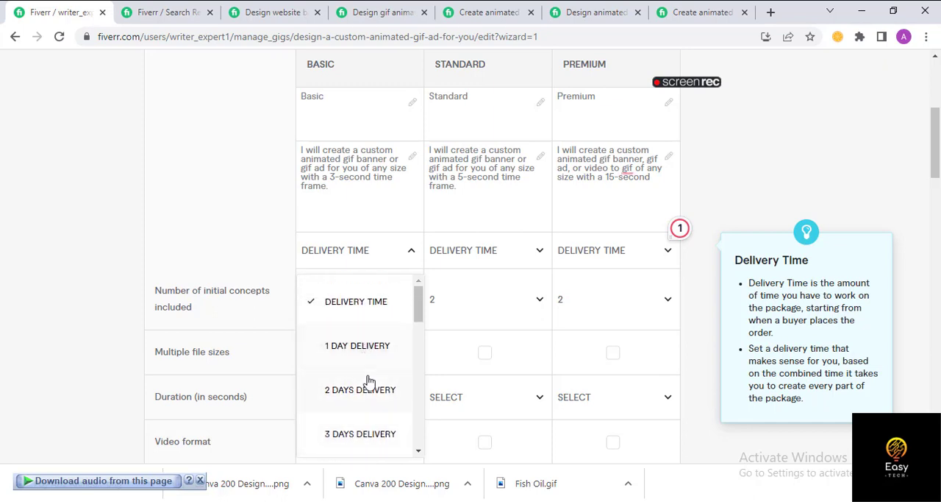
click(361, 390)
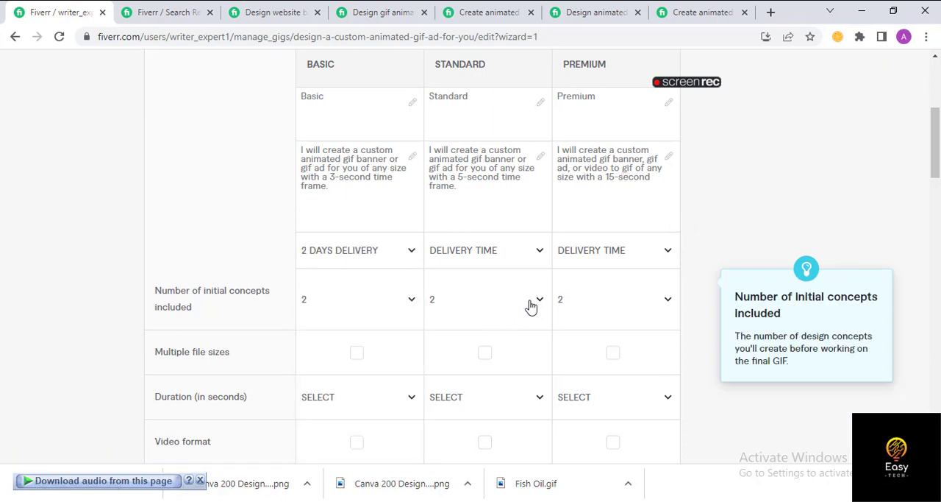
- Set the delivery time to 3 days for the Standard package and 4 days for the Premium package
click(531, 308)
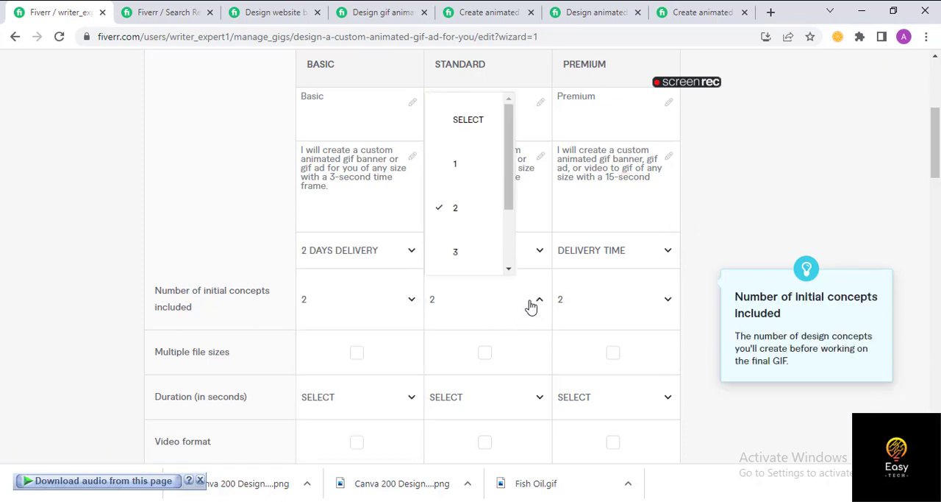
click(384, 311)
click(460, 229)
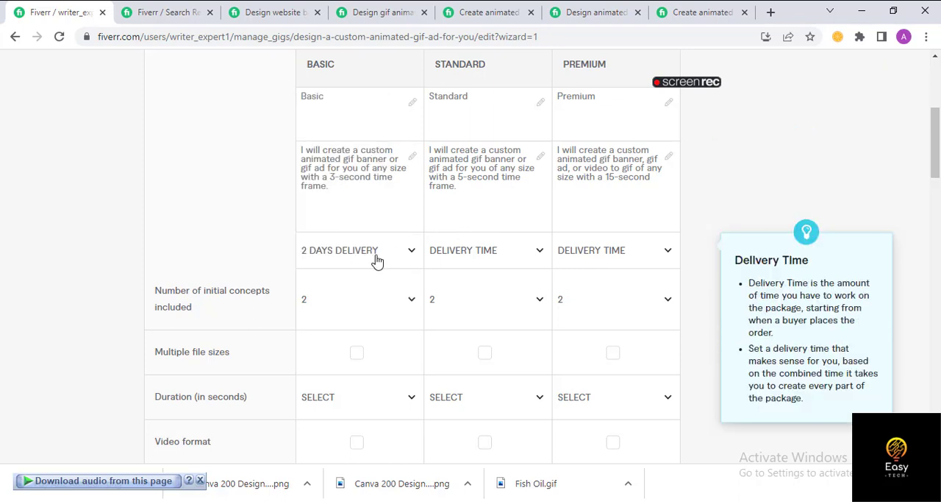
click(376, 261)
click(488, 262)
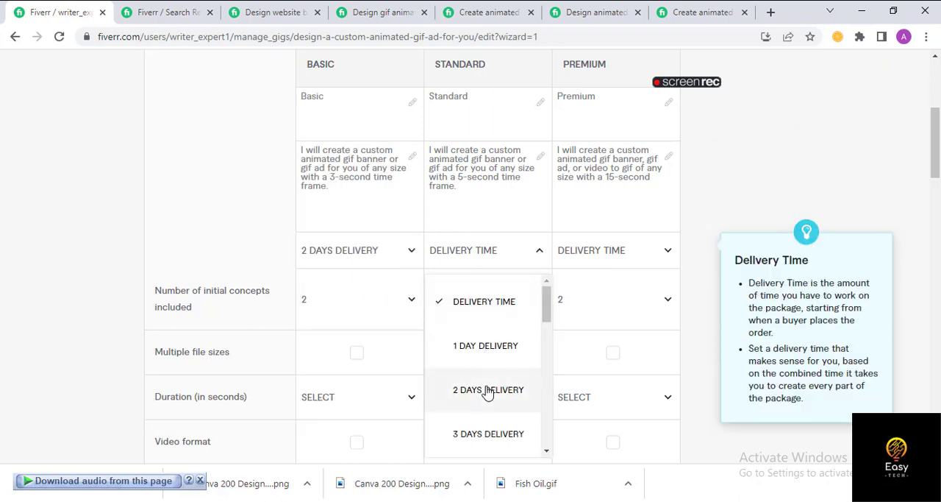
click(487, 437)
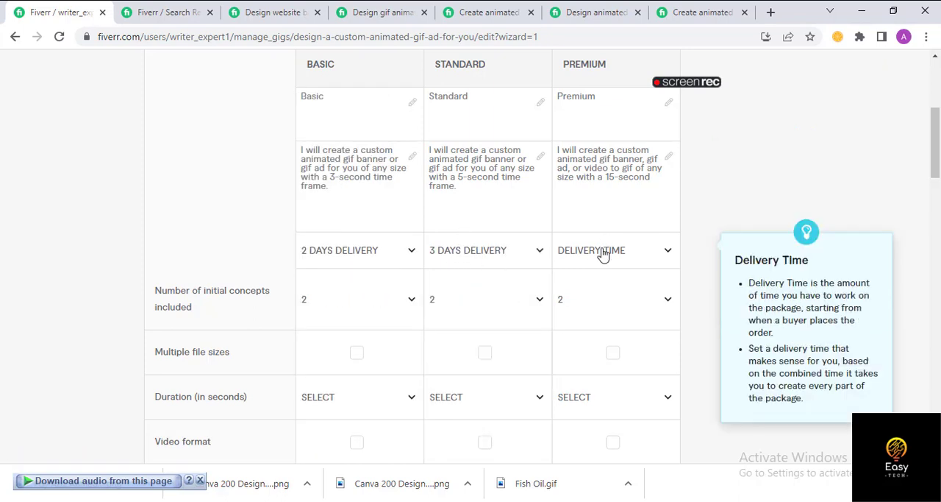
click(603, 254)
scroll(581, 377, down, 2)
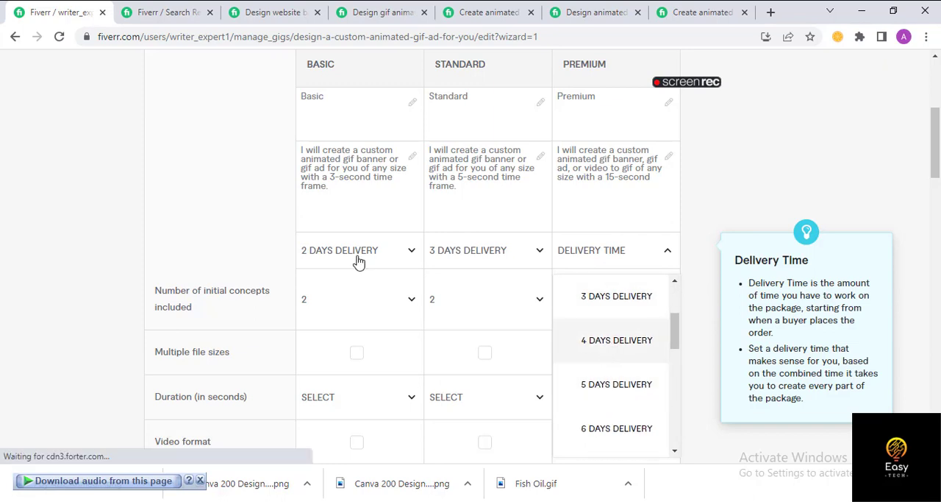
click(616, 340)
- Check the available numbers of initial concepts for the Basic, Standard and Premium packages
scroll(541, 309, down, 2)
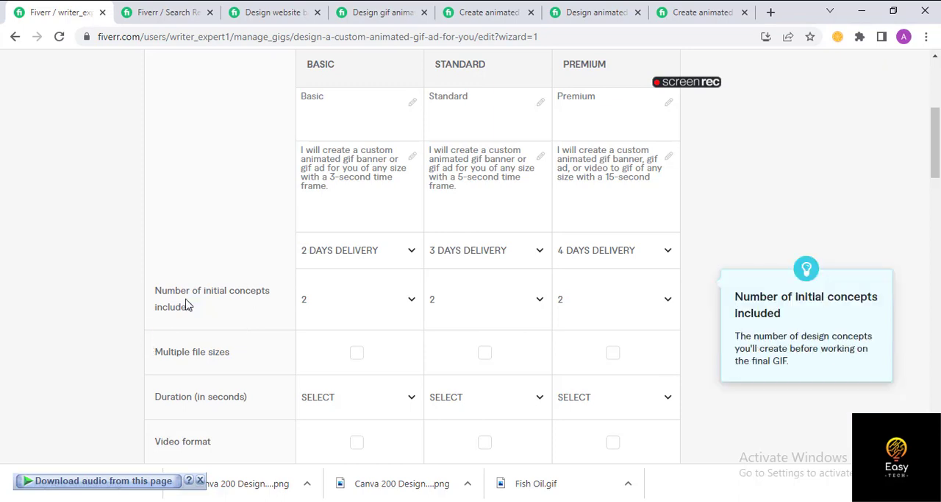
click(390, 312)
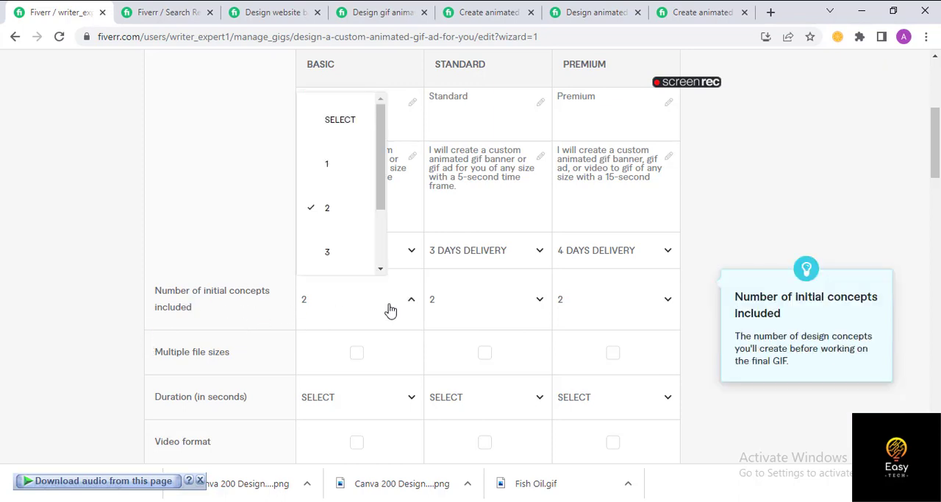
click(389, 311)
click(534, 302)
click(606, 304)
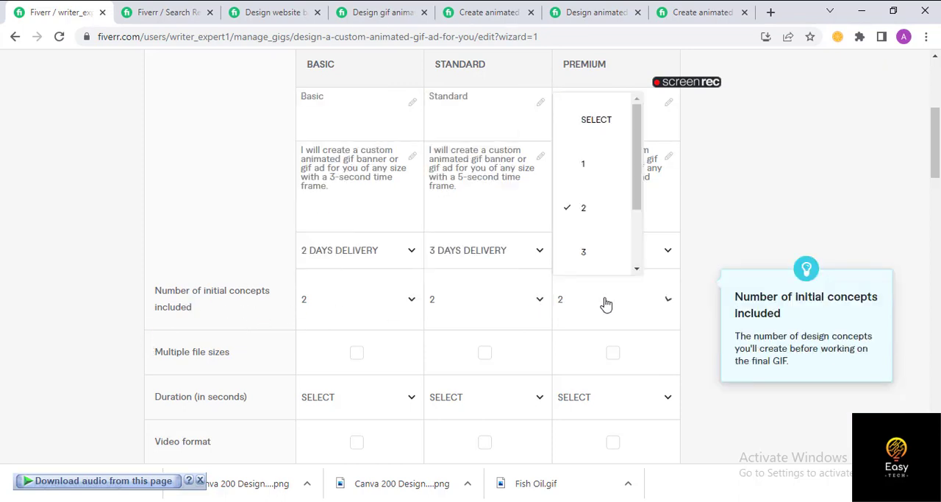
click(606, 304)
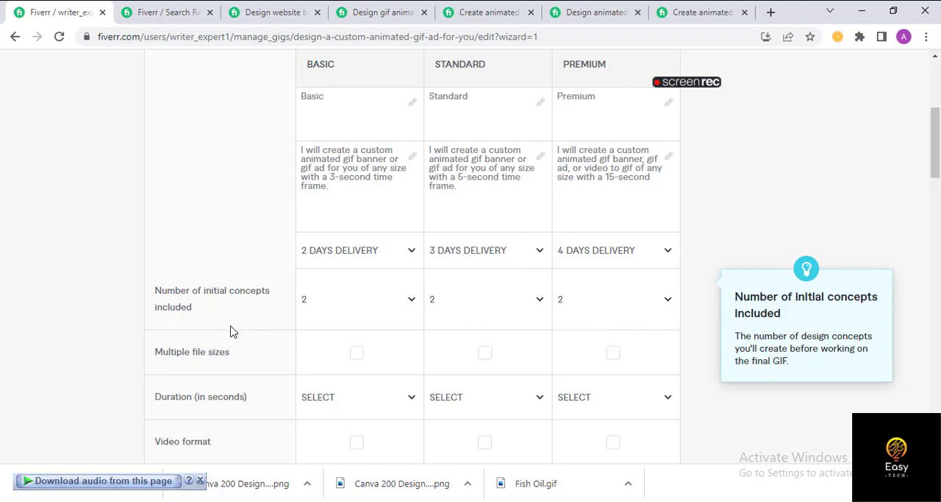
- Include multiple file sizes in the Premium and Standard packages
scroll(230, 332, up, 4)
scroll(242, 322, down, 5)
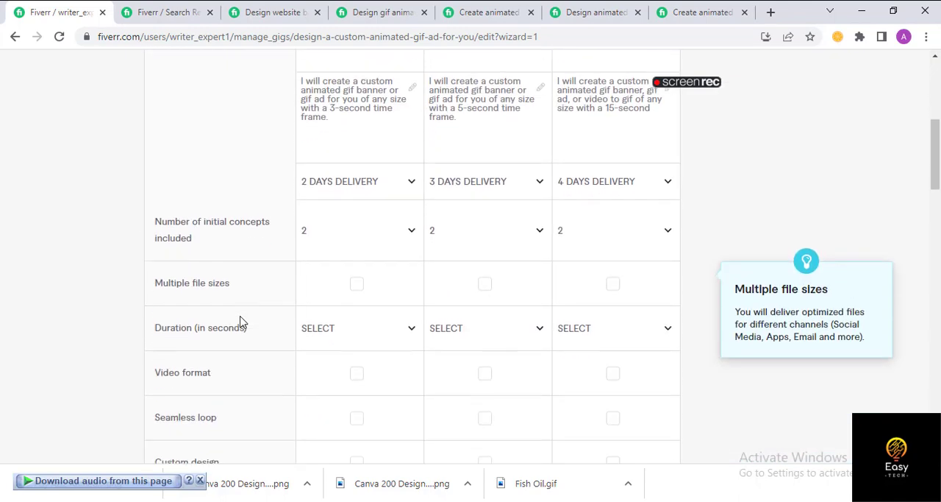
mouse_move(242, 321)
click(614, 287)
scroll(498, 306, up, 2)
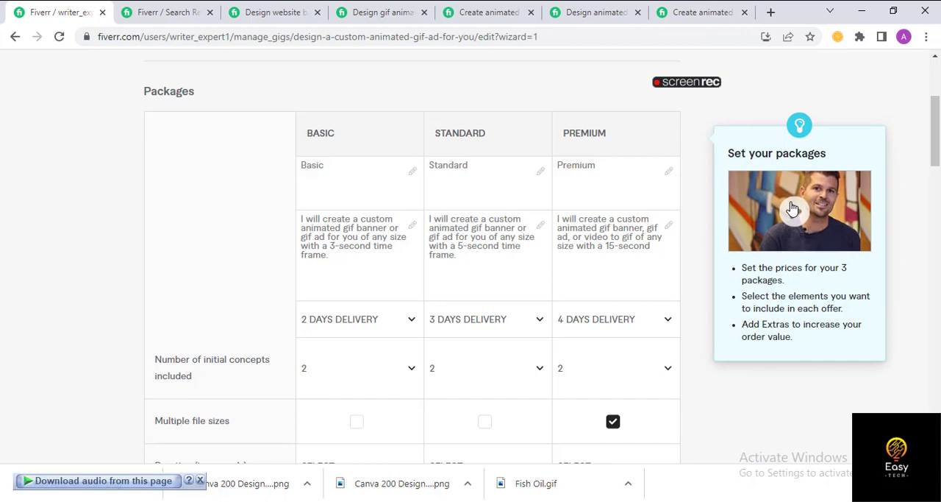
scroll(742, 238, down, 10)
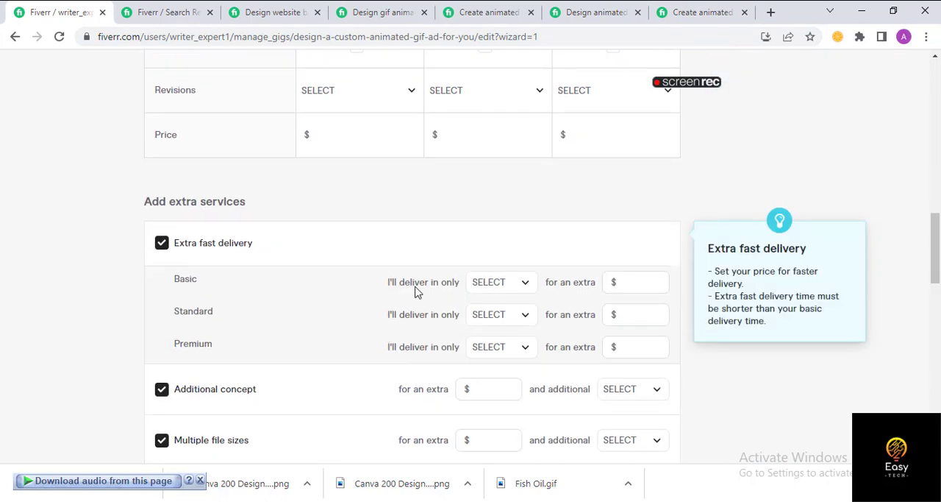
scroll(750, 245, up, 12)
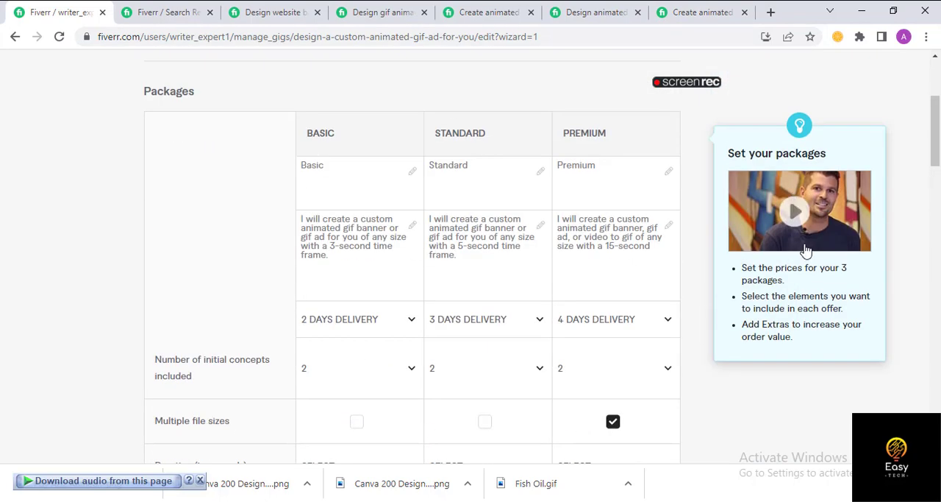
scroll(473, 252, down, 5)
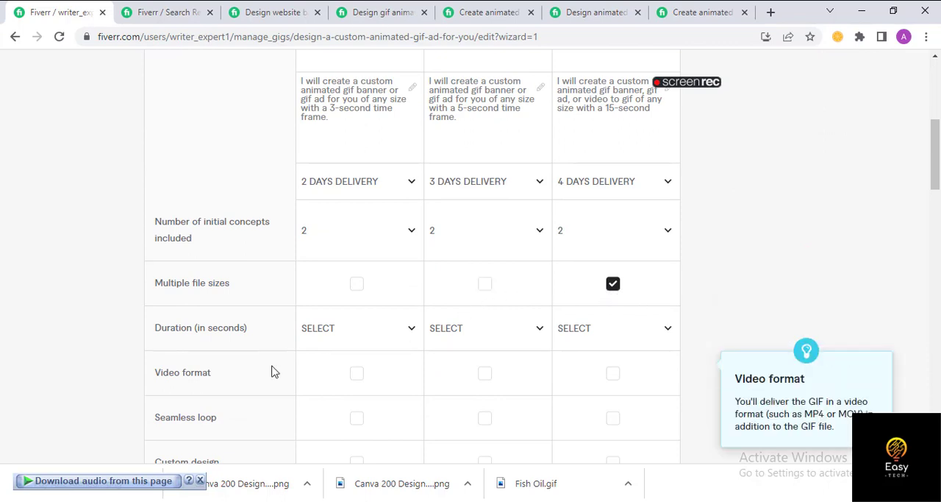
click(485, 285)
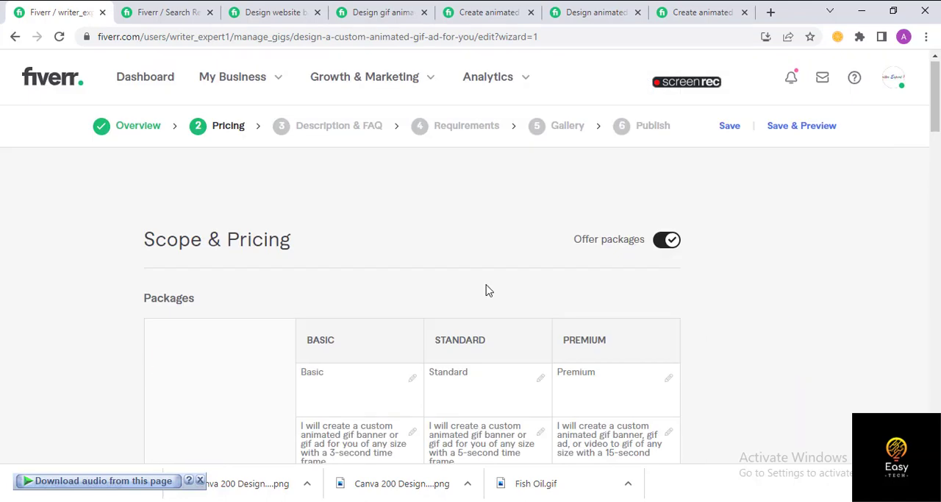
- Include video format in the Premium package only, and seamless loop in the Premium and Standard packages
scroll(498, 331, down, 7)
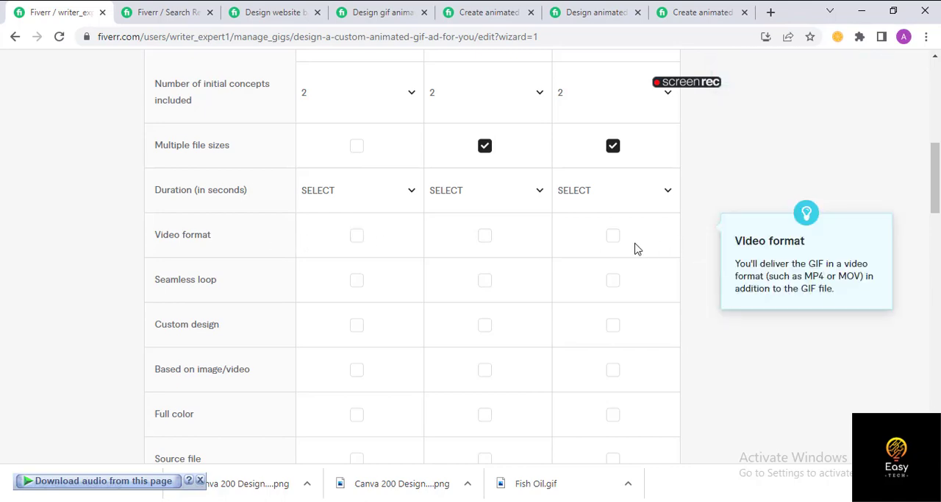
click(353, 236)
scroll(449, 269, down, 4)
scroll(678, 328, down, 4)
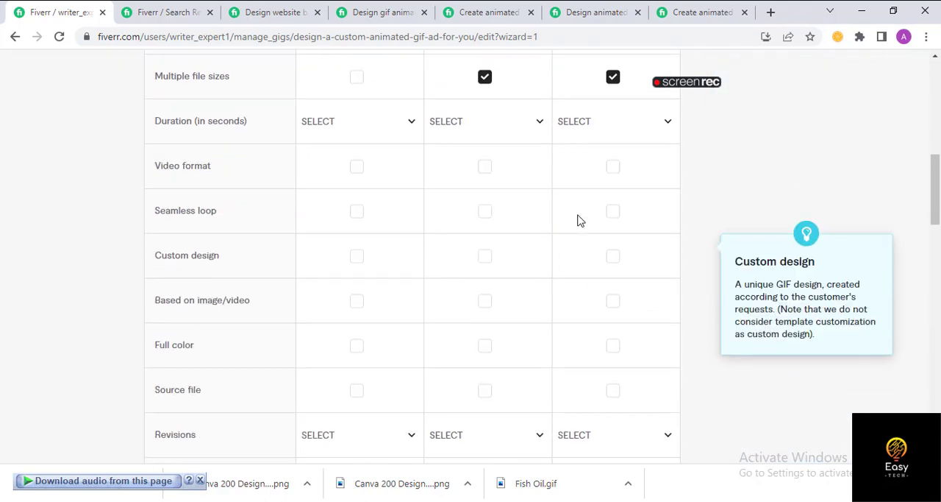
scroll(622, 277, up, 2)
click(613, 304)
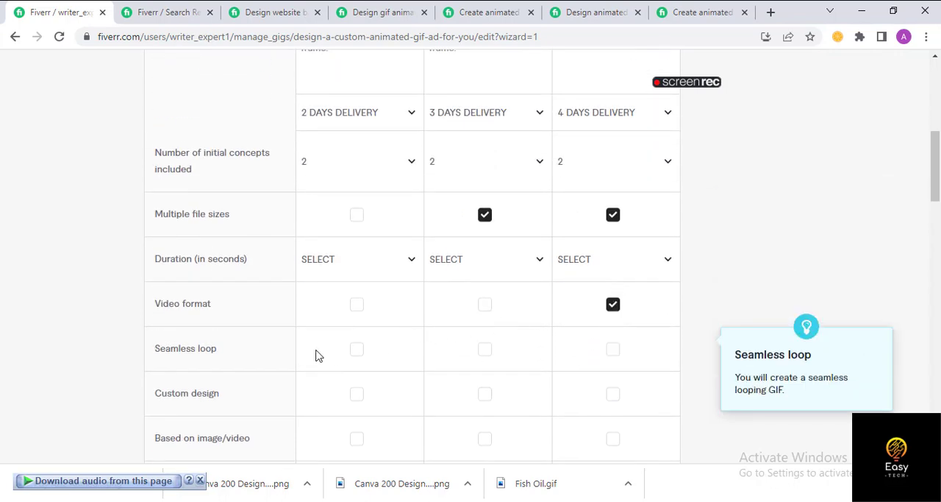
click(613, 350)
click(484, 350)
- Include custom design in all three packages and the image/video-based option in the Premium package only
scroll(545, 403, down, 1)
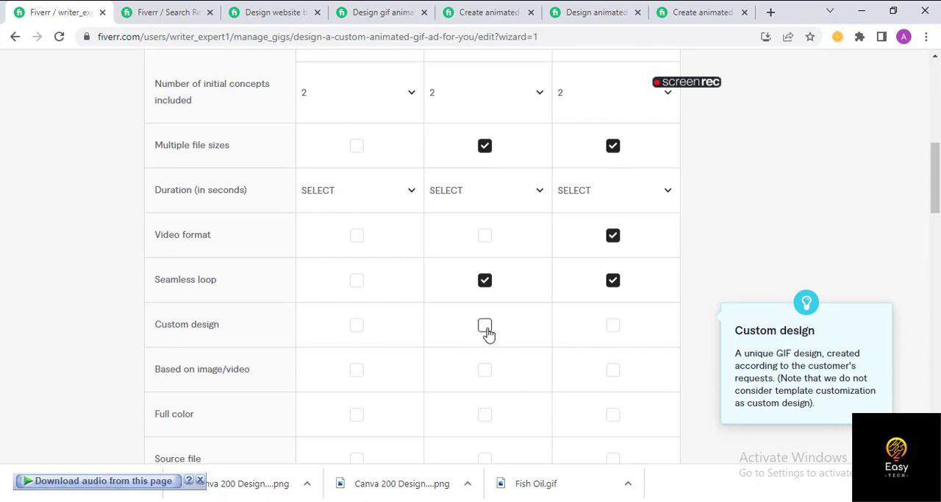
click(356, 333)
click(485, 329)
click(614, 327)
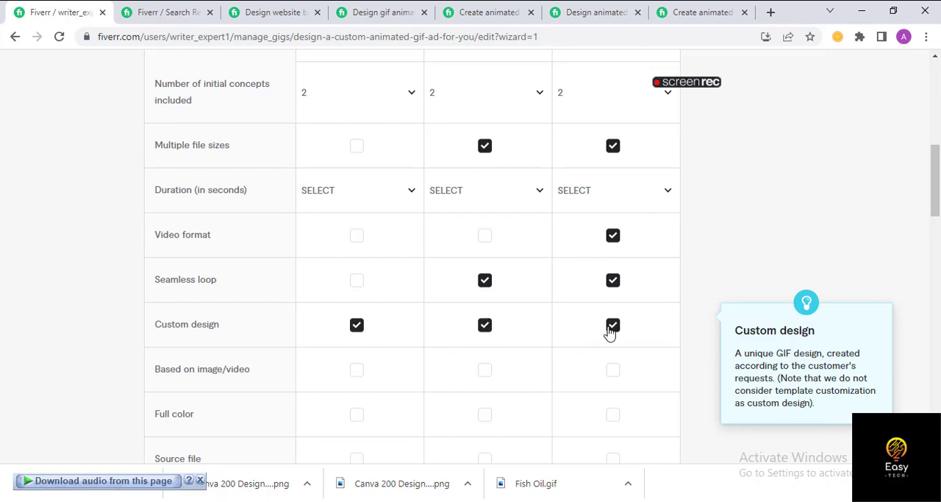
scroll(370, 376, down, 2)
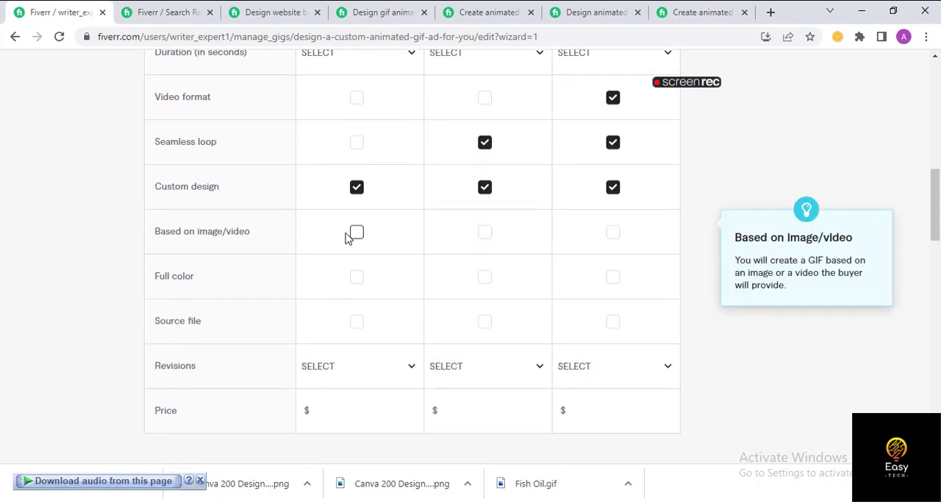
click(611, 234)
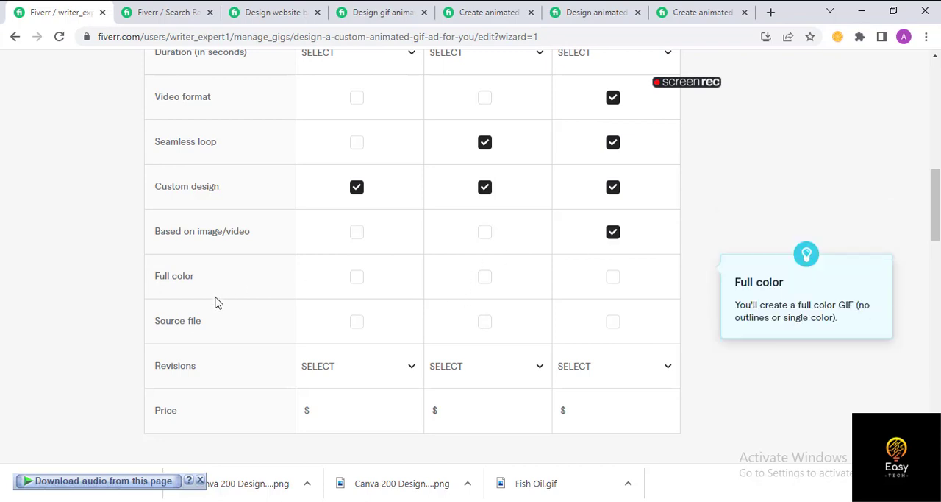
- Include full color and the source file in the Basic, Standard and Premium packages
click(357, 278)
click(485, 280)
click(614, 279)
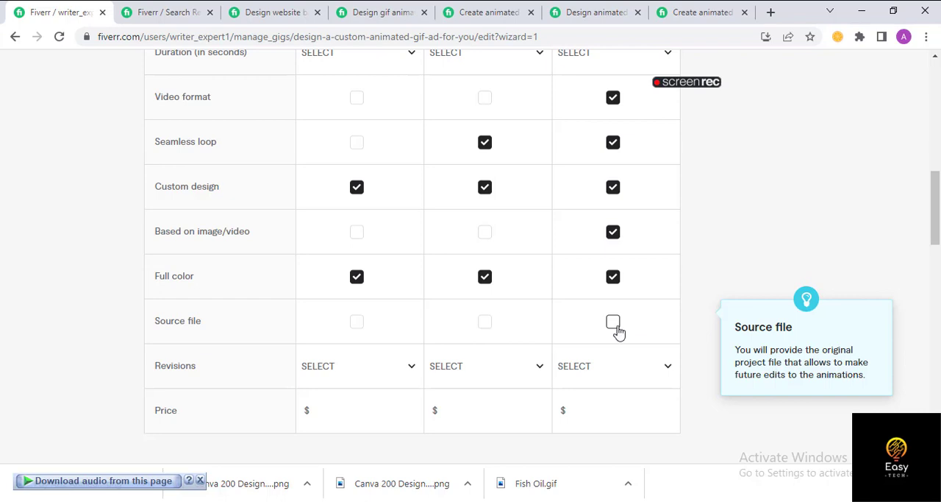
click(615, 325)
click(483, 328)
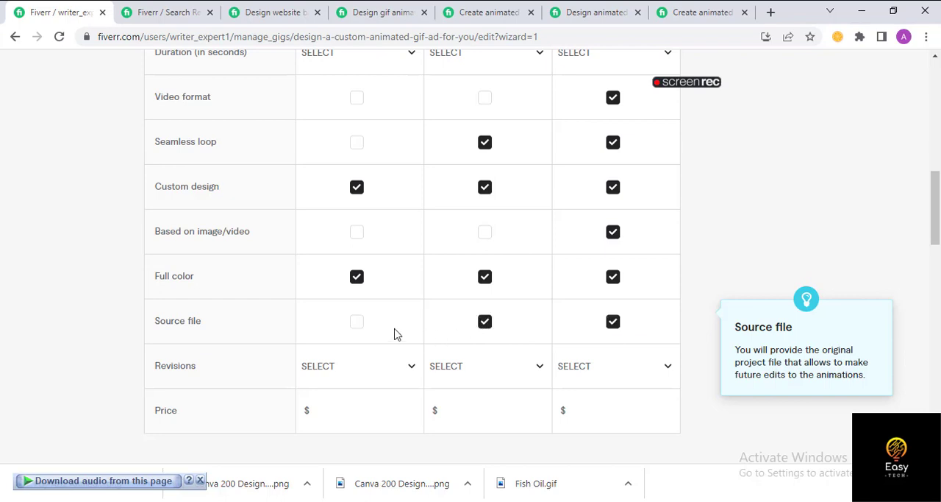
click(357, 324)
- Set the Basic package's revisions to Unlimited
scroll(515, 370, down, 2)
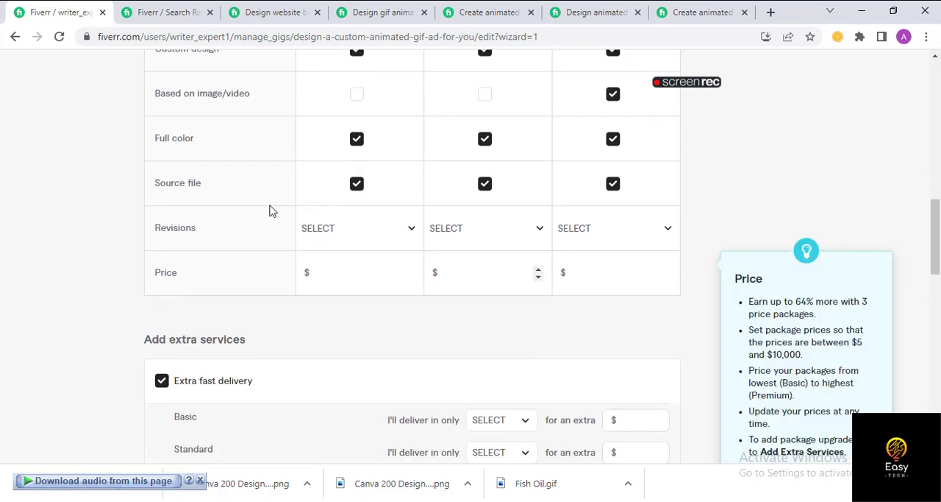
click(345, 234)
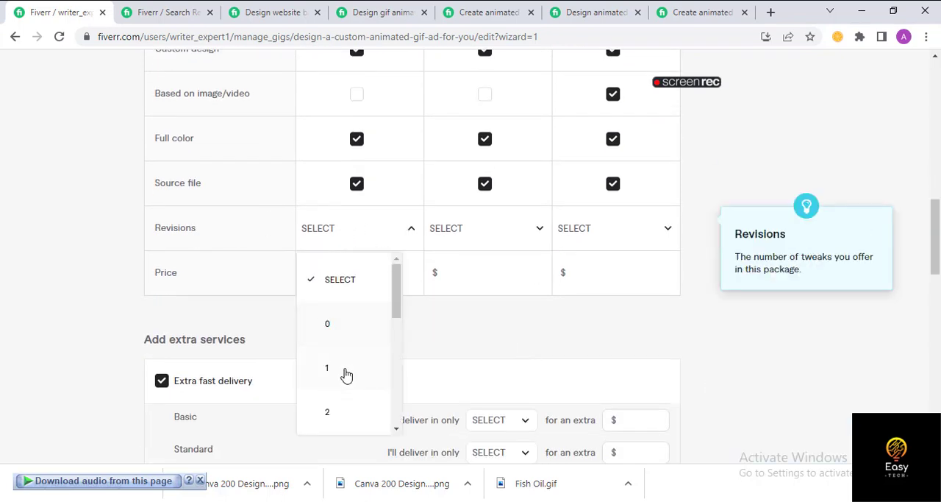
scroll(347, 375, down, 5)
click(346, 425)
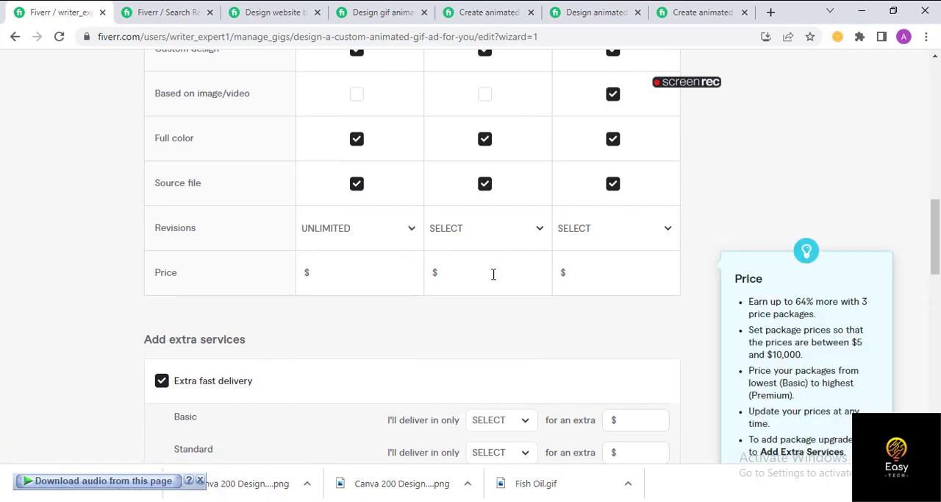
- Set the revisions to Unlimited for the Standard and Premium packages
click(500, 233)
scroll(492, 383, down, 5)
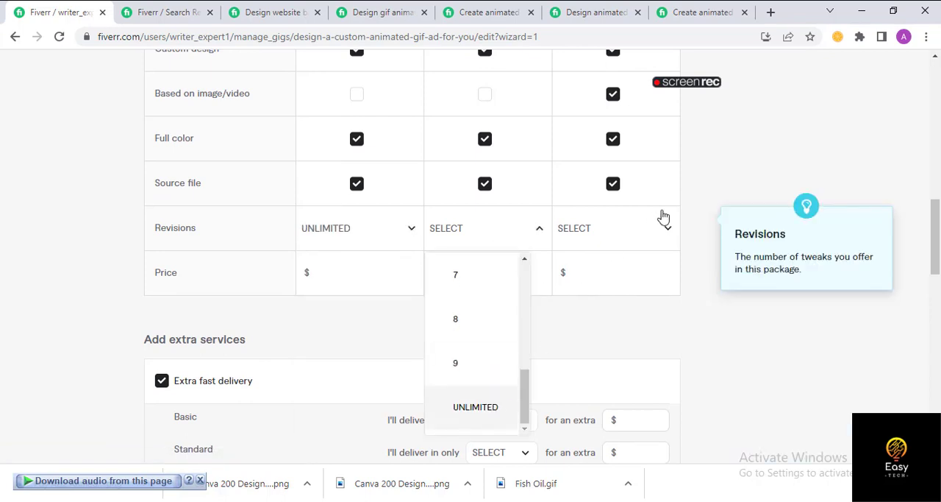
click(642, 234)
scroll(603, 332, down, 5)
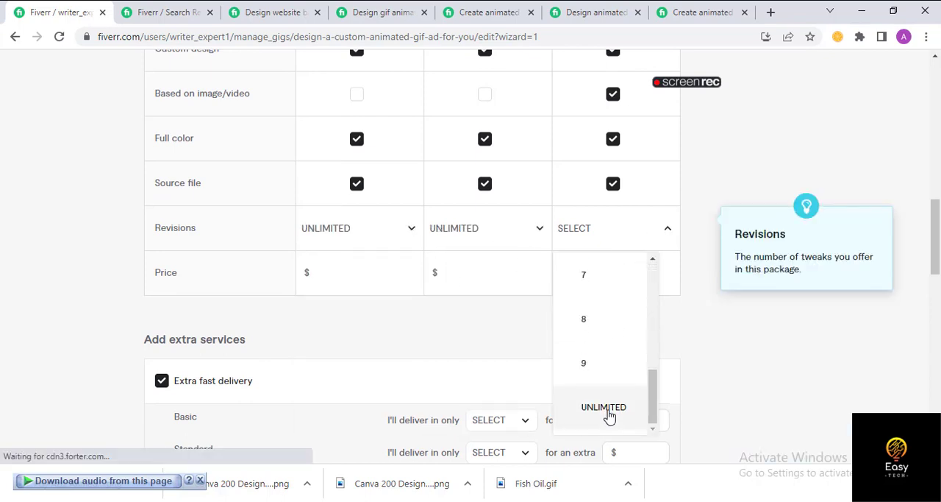
click(609, 414)
- Set the package prices to $10 for Basic, $20 for Standard and $30 for Premium
click(334, 270)
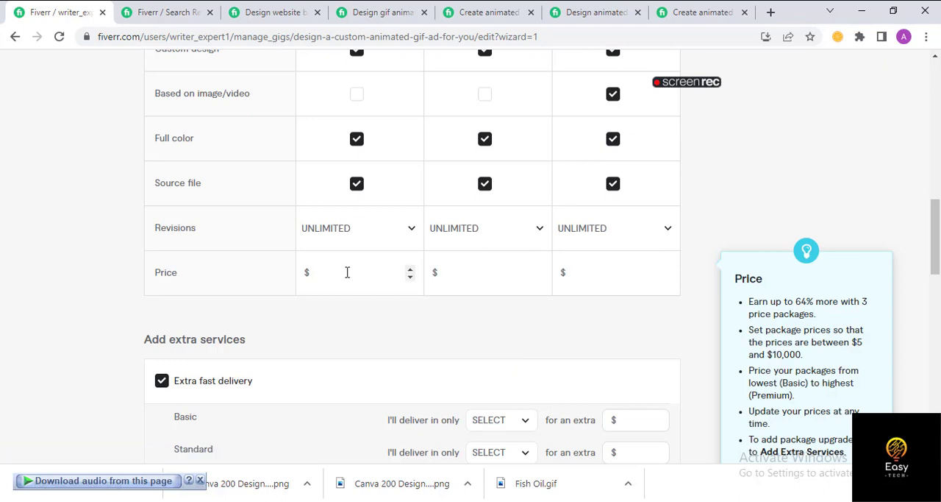
text(10)
click(454, 268)
text(20)
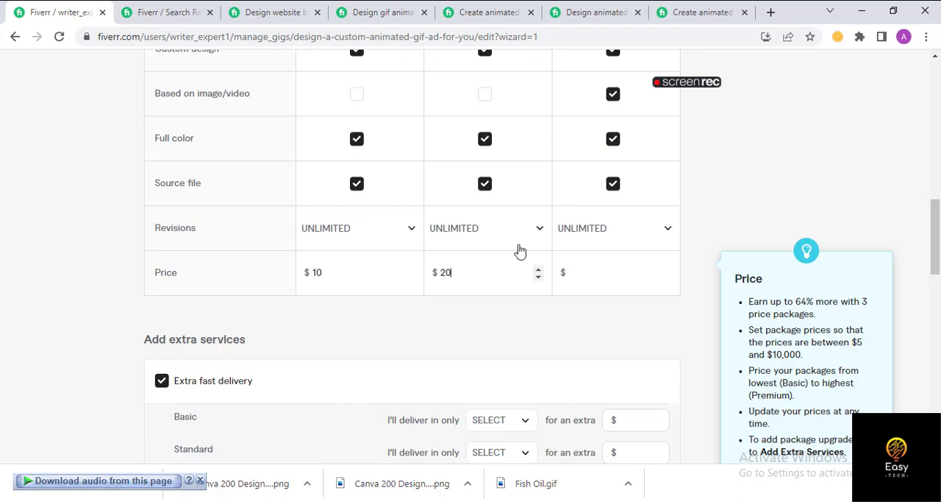
click(603, 272)
text(30)
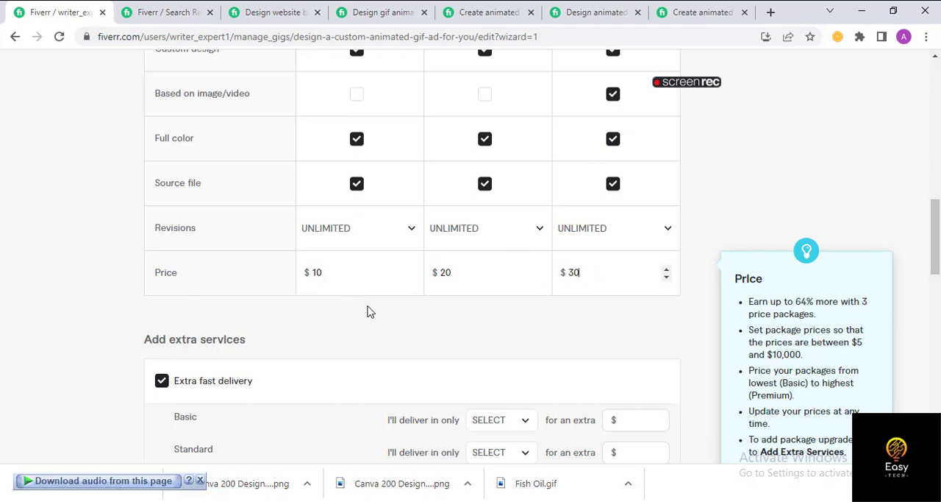
- Review the packages' descriptions, included features, revisions and prices in the Scope & Pricing table
scroll(660, 383, up, 1)
scroll(101, 355, down, 3)
scroll(103, 314, up, 3)
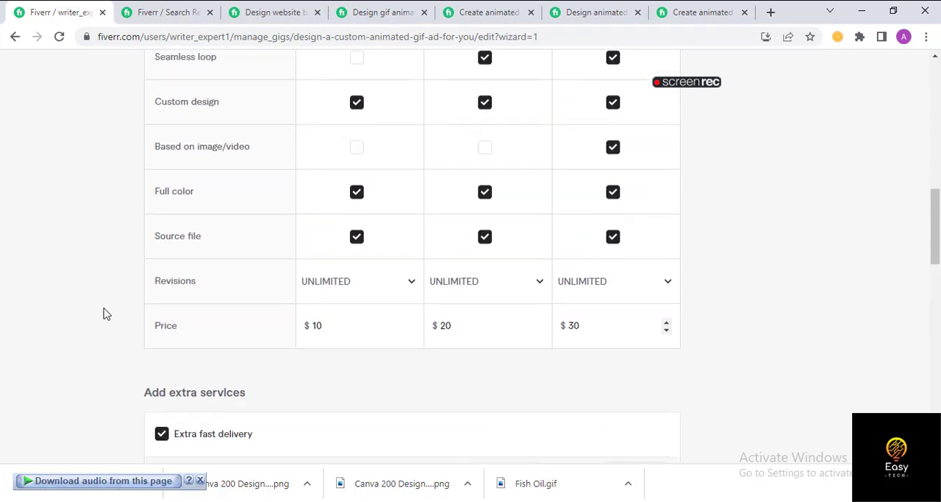
scroll(155, 307, down, 2)
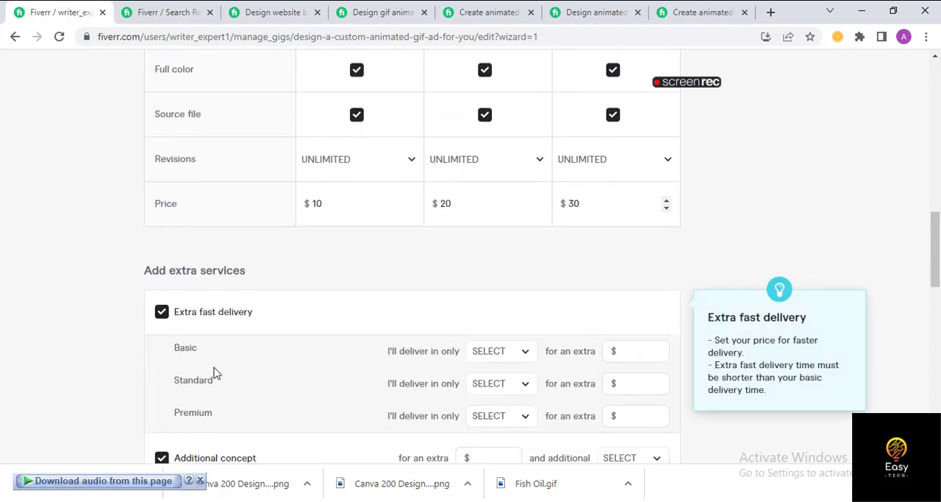
scroll(439, 347, up, 3)
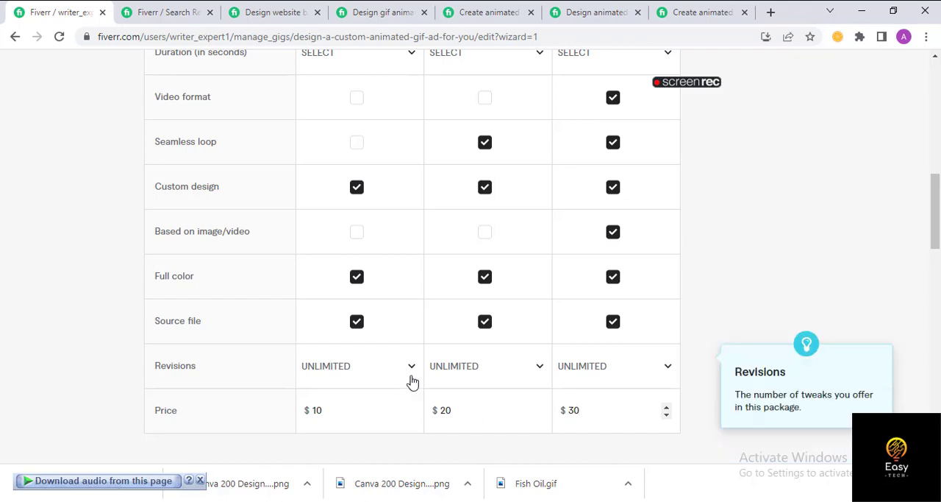
scroll(466, 374, up, 3)
scroll(468, 373, up, 5)
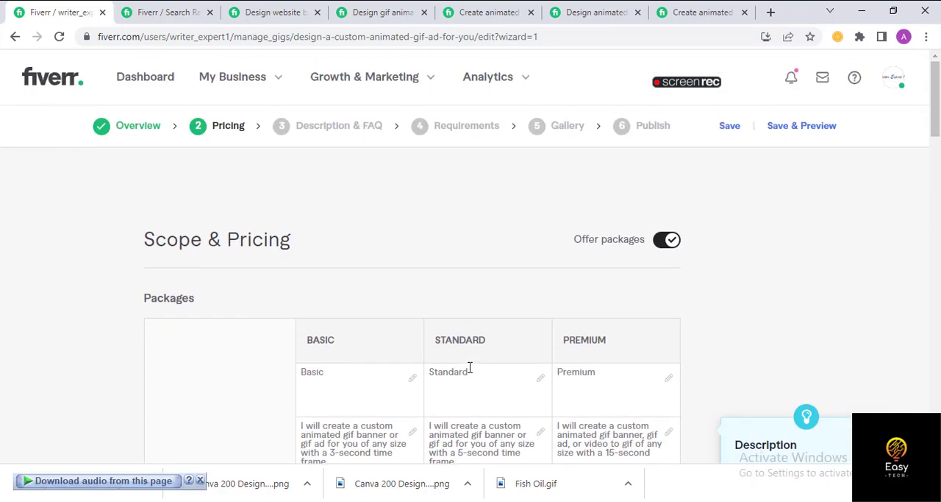
scroll(475, 379, down, 7)
scroll(480, 390, down, 4)
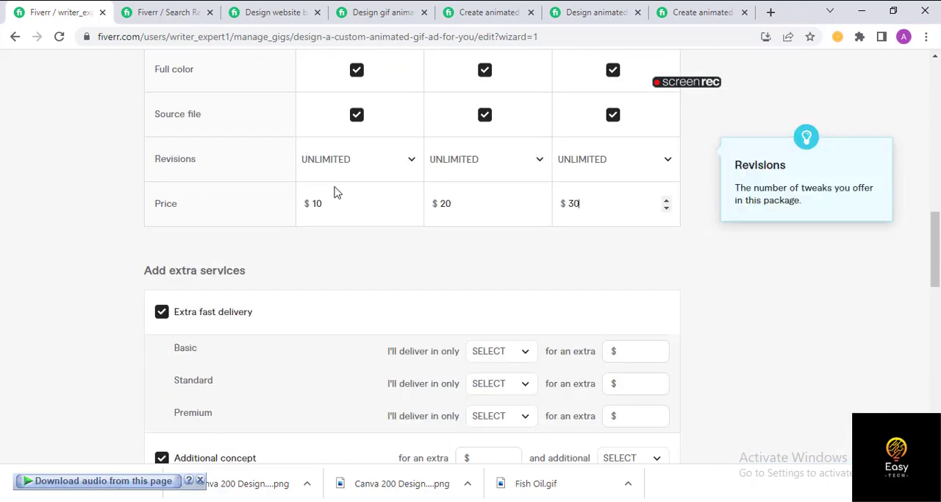
- Change the package prices to $5 for Basic, $10 for Standard and $15 for Premium
drag(332, 204, 306, 205)
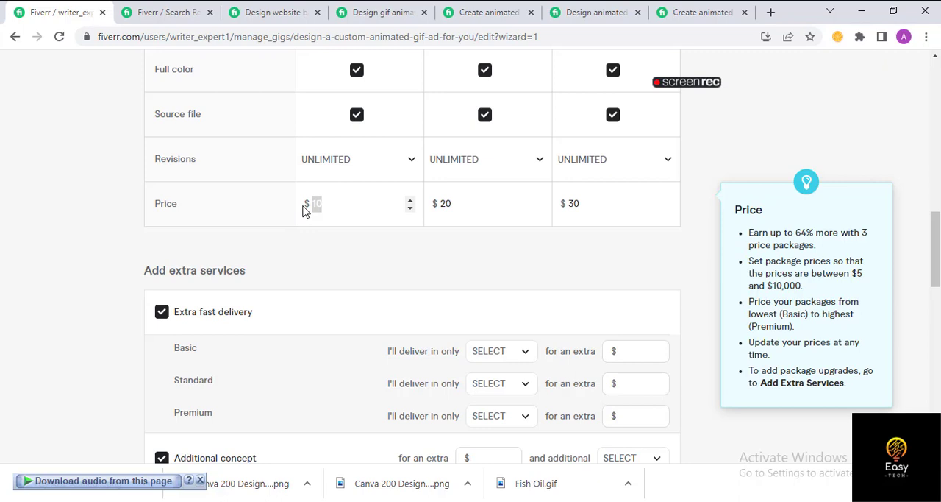
text(5)
click(443, 203)
double_click(442, 201)
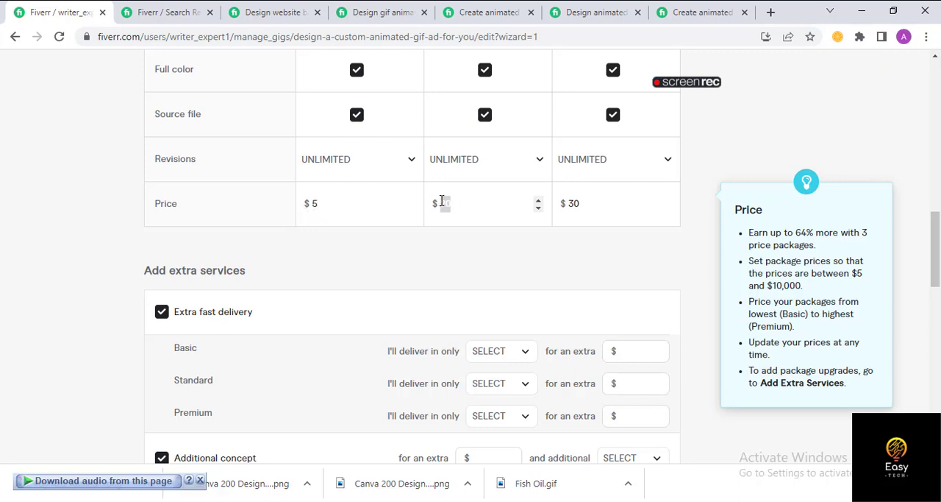
text(10)
drag(596, 206, 545, 217)
text(15)
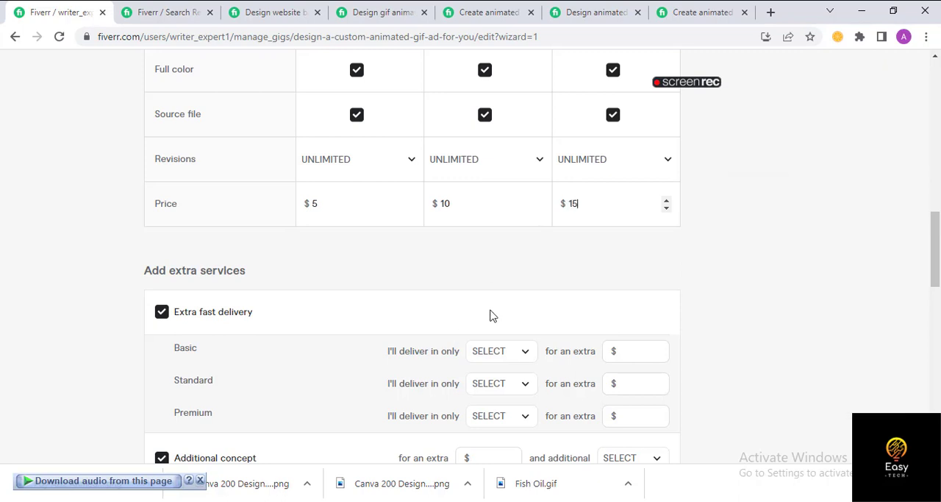
- Remove the extra services Extra fast delivery, Additional concept, Multiple file sizes and Seamless loop from the gig
scroll(364, 283, down, 2)
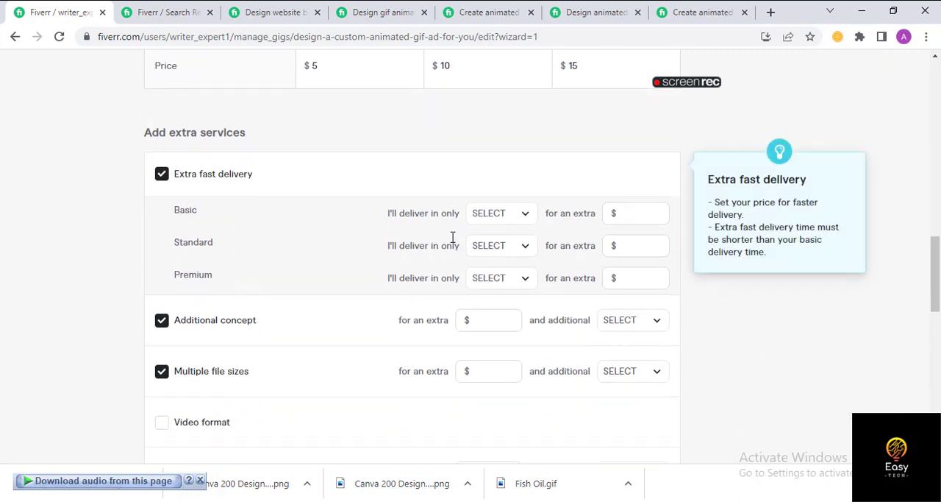
click(162, 175)
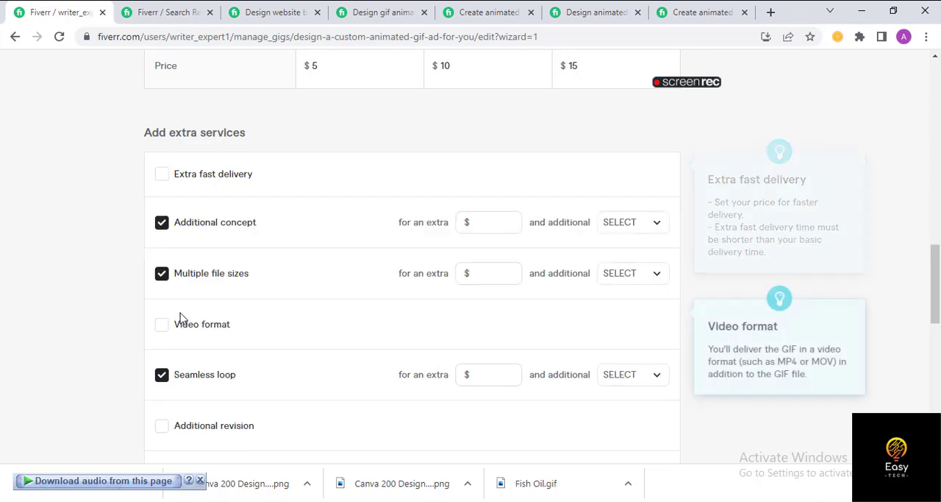
click(161, 233)
click(163, 280)
click(162, 374)
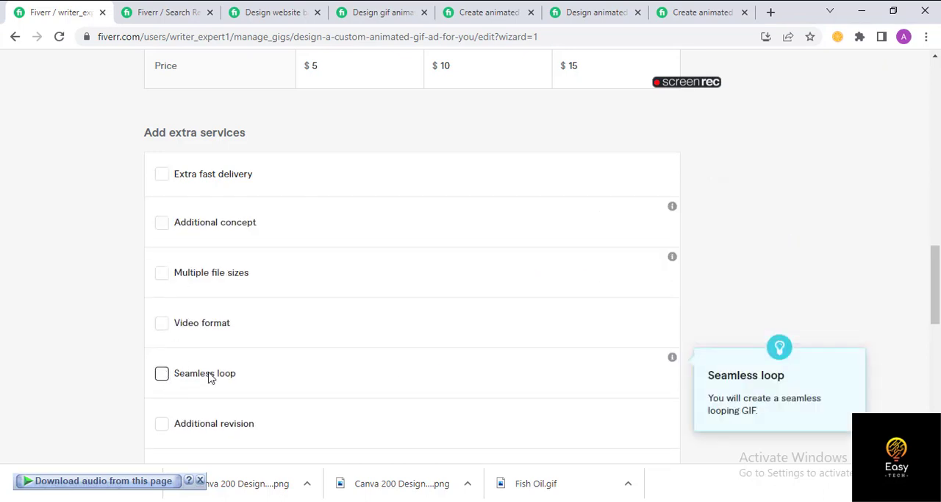
- Save the gig's pricing and continue to the Description & FAQ stage
scroll(426, 351, down, 5)
scroll(643, 376, up, 3)
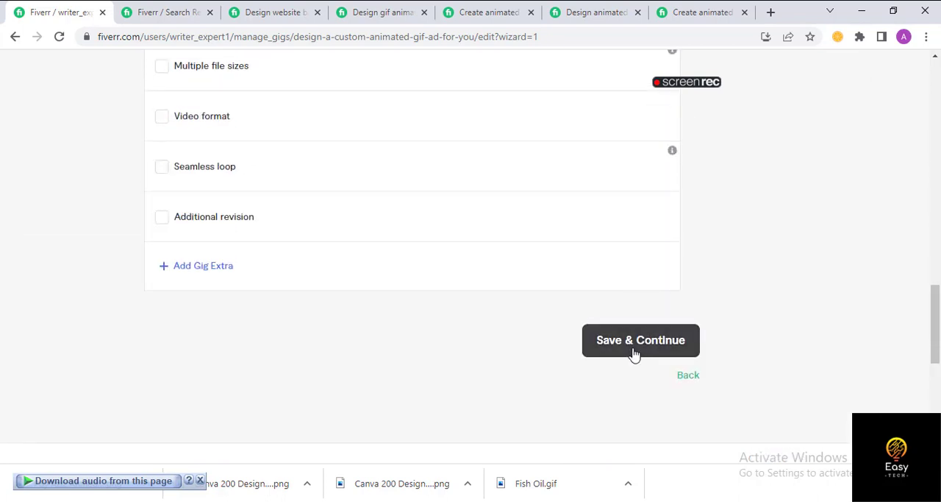
click(634, 356)
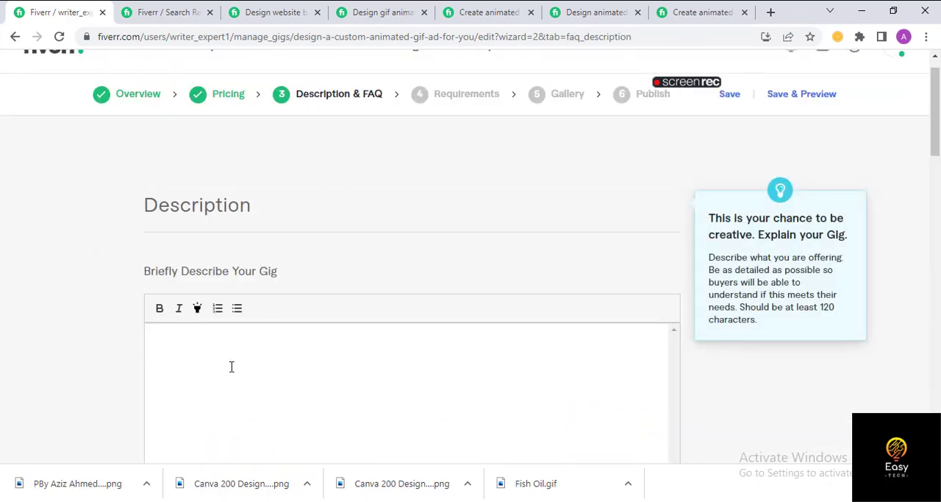
- Start filling in the gig's description, switching to the Gig Ads document in Word to locate its Gig Description section
click(310, 337)
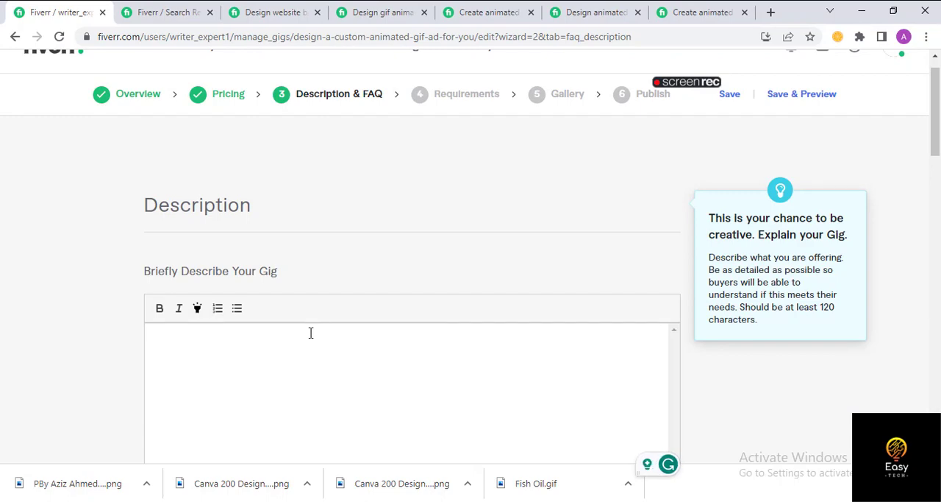
click(472, 500)
scroll(461, 286, down, 1)
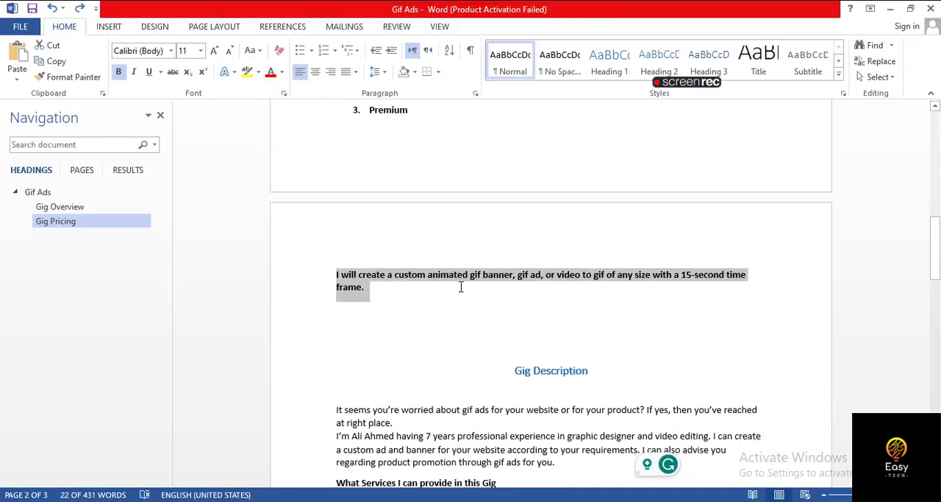
scroll(462, 287, down, 3)
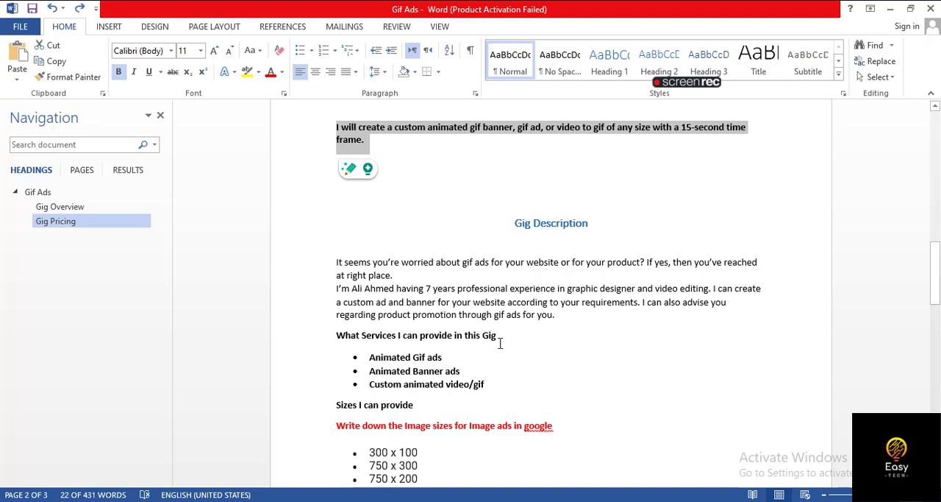
- Copy the red sizes line from the Word document and search Google in a new browser tab for "Image sizes for Image ads in google"
scroll(418, 327, down, 3)
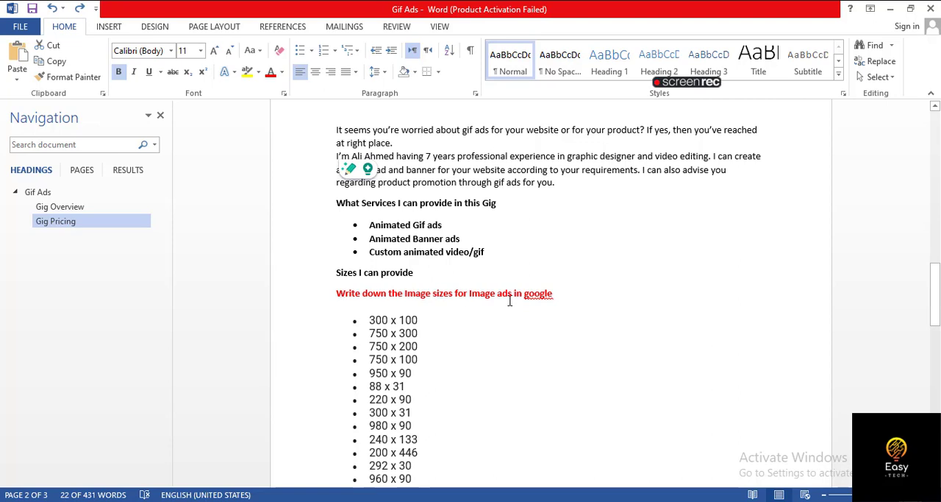
drag(334, 295, 542, 291)
key(ctrl+c)
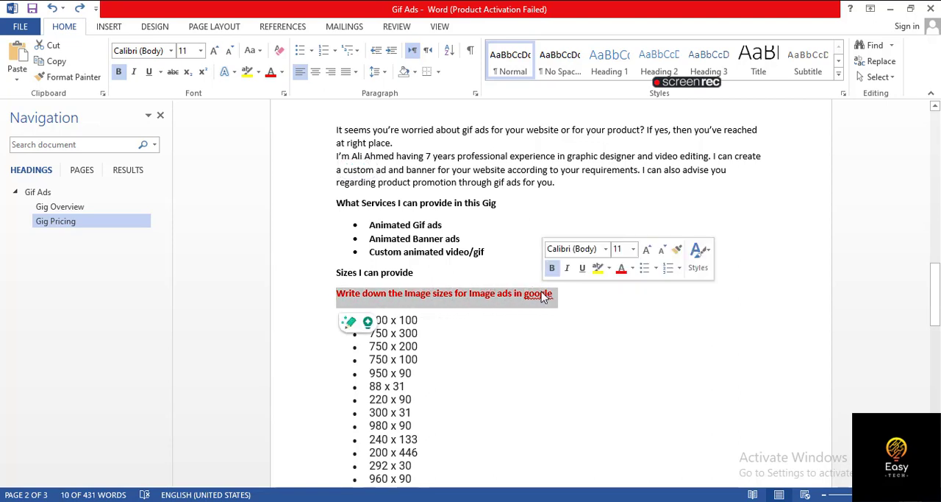
key(alt+Tab)
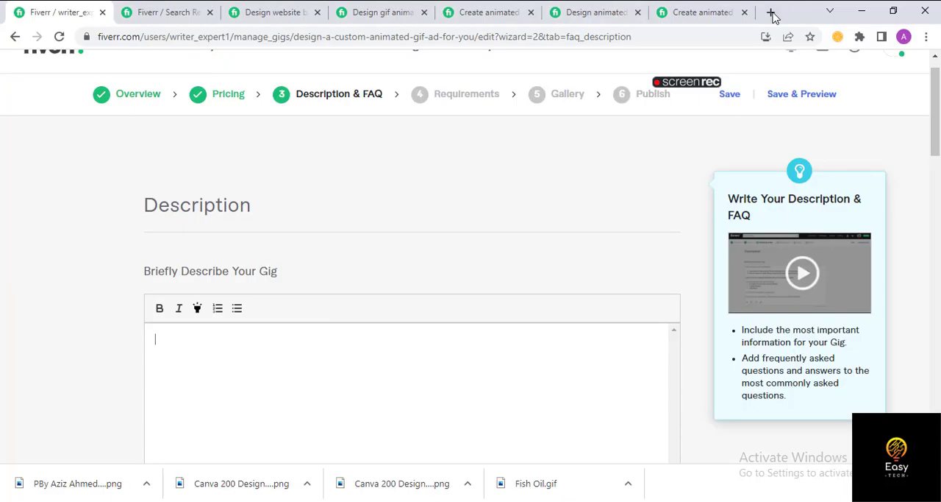
key(ctrl+t)
text(g)
key(Return)
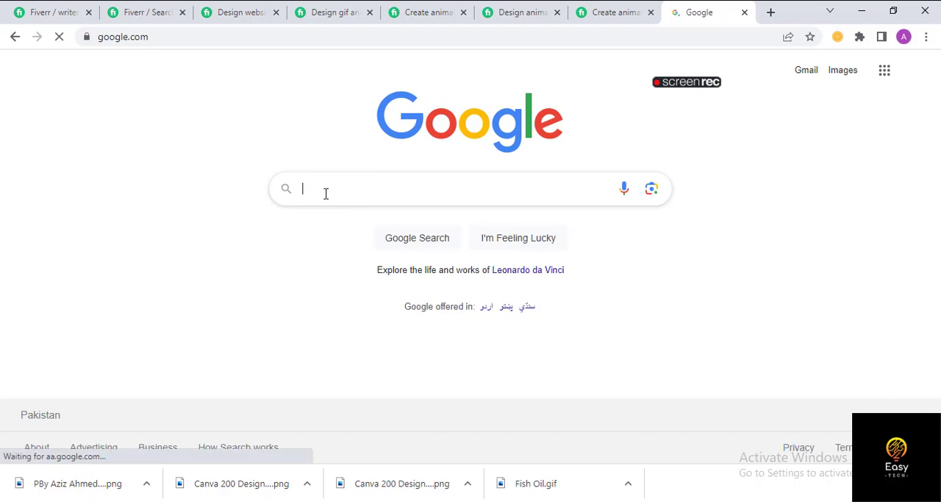
click(326, 193)
key(ctrl+v)
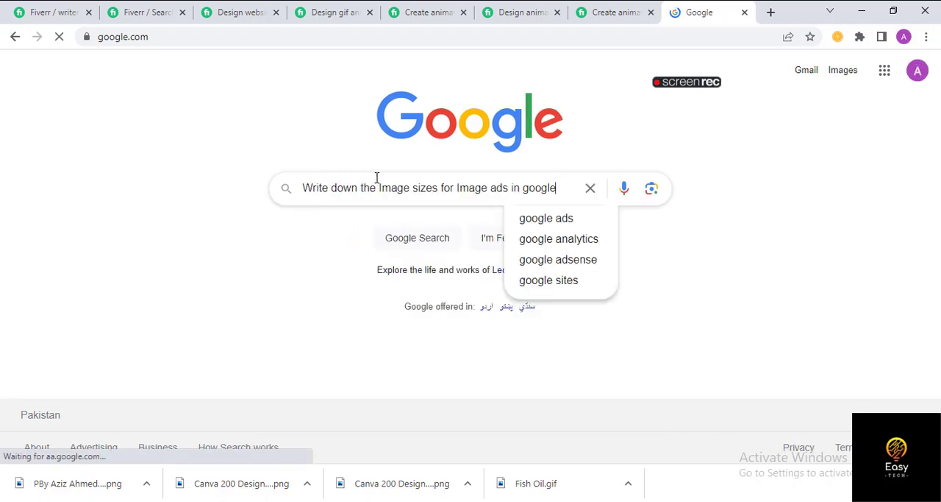
drag(377, 187, 259, 192)
key(BackSpace)
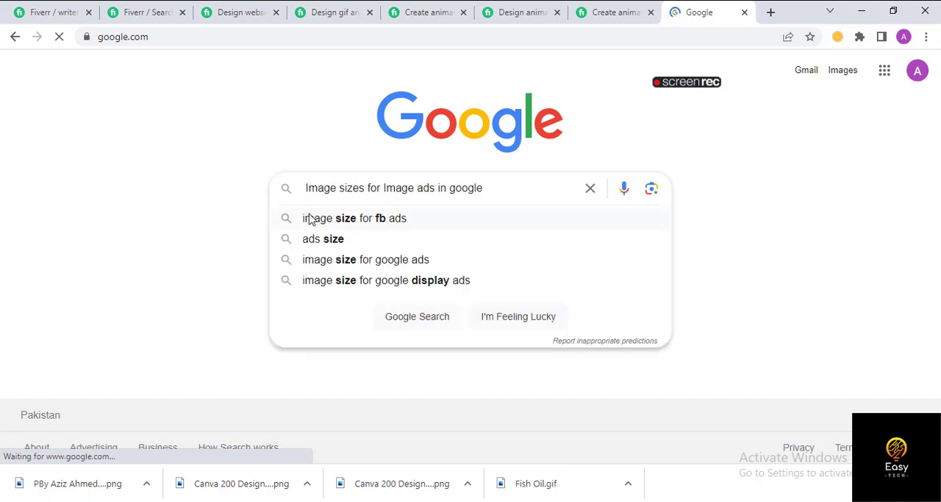
key(Return)
- Open the Google Ads Editor Help page on image sizes for image ads and examine the dimensions listed under Display ads
scroll(199, 263, down, 3)
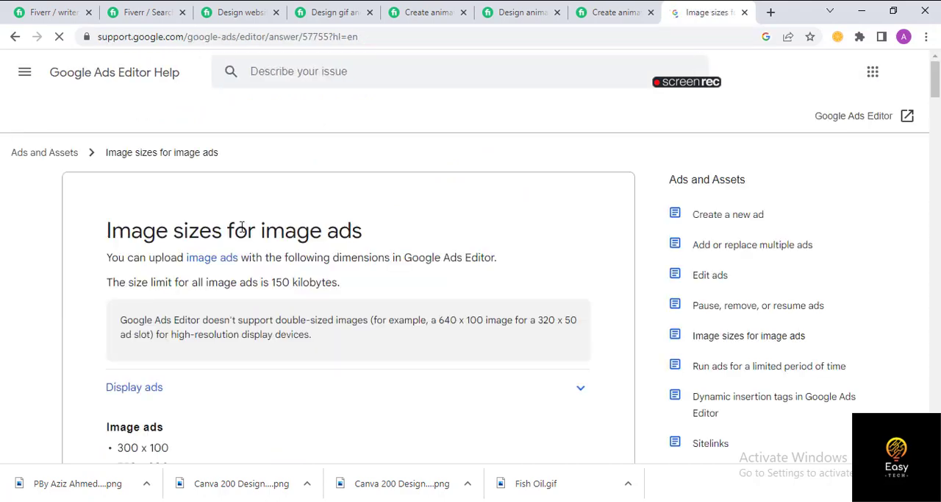
scroll(248, 223, down, 3)
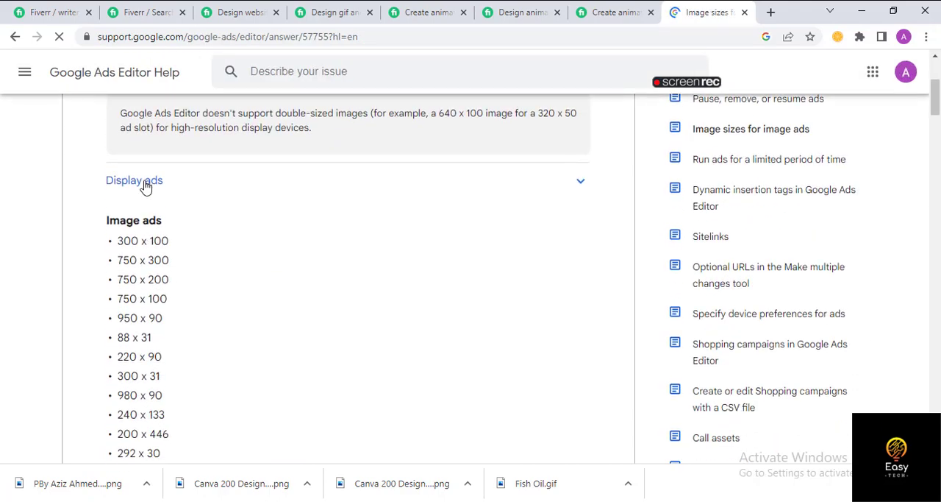
click(146, 184)
click(144, 190)
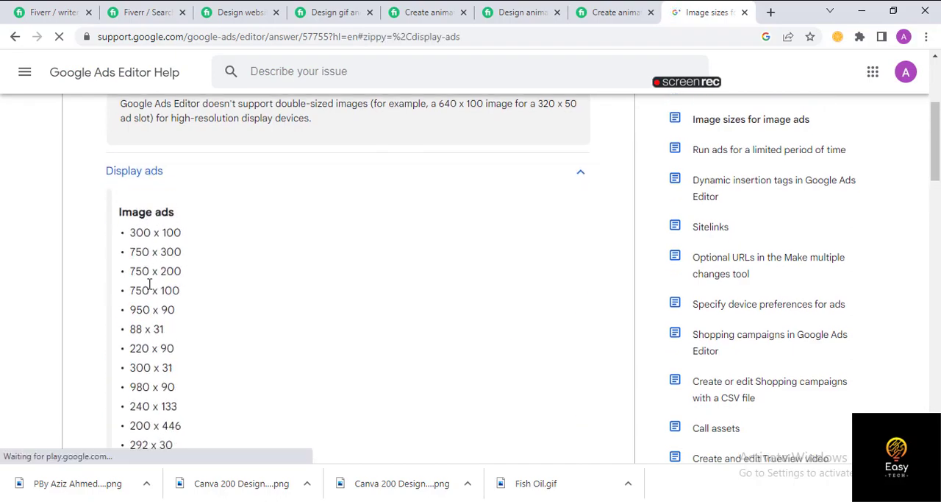
scroll(154, 308, down, 5)
scroll(158, 302, down, 6)
scroll(159, 286, up, 9)
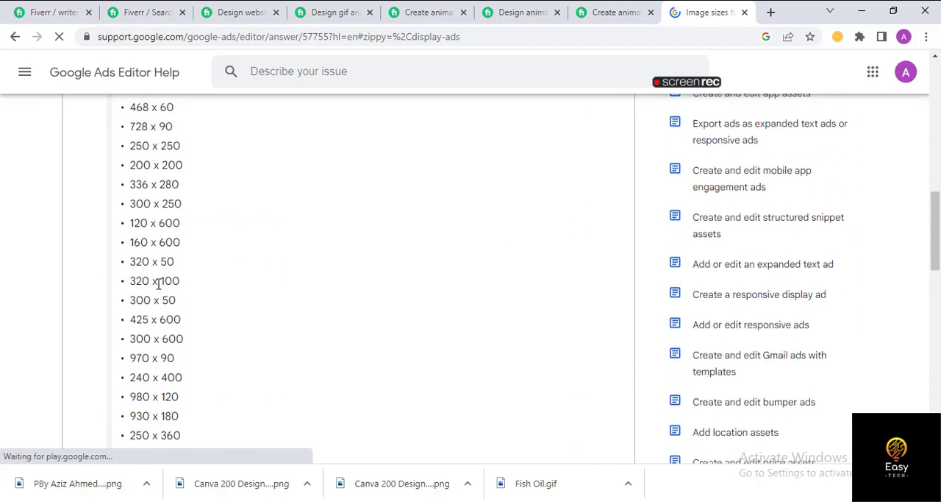
scroll(163, 255, down, 2)
scroll(168, 273, up, 5)
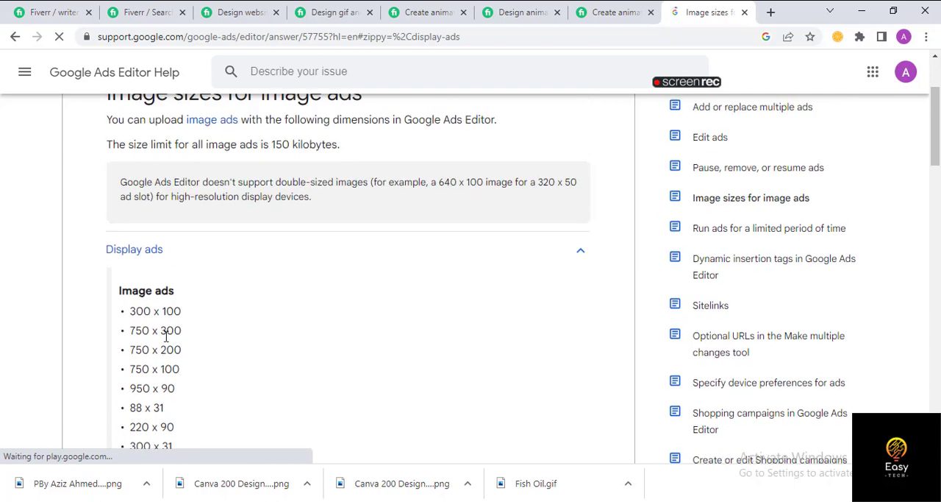
- Switch to the Gig Ads document in Word and examine its list of ad sizes down to the Custom Size entry
key(alt+Tab)
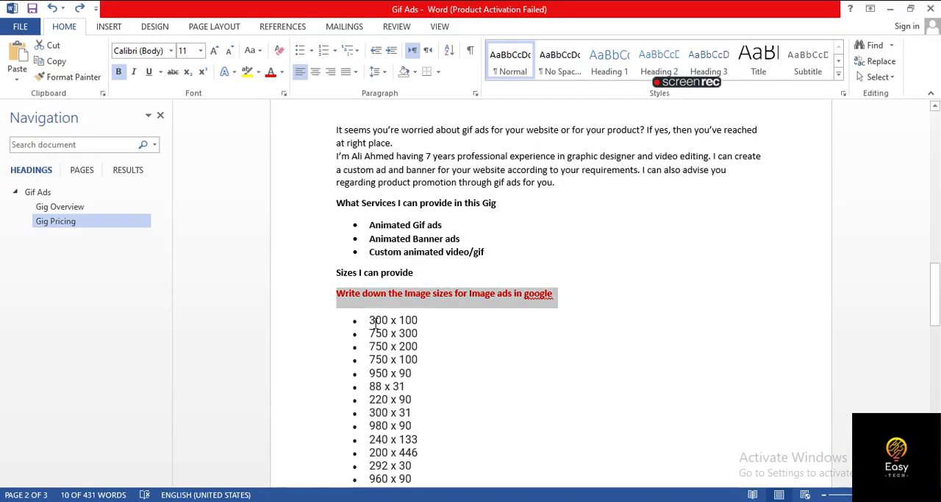
scroll(378, 323, down, 2)
scroll(378, 324, down, 4)
scroll(380, 309, up, 2)
scroll(386, 301, down, 2)
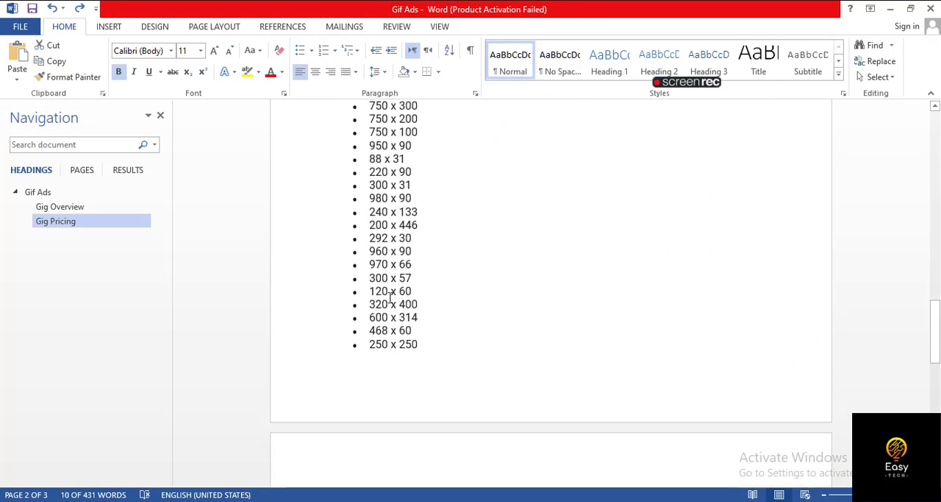
scroll(359, 321, up, 5)
scroll(359, 321, down, 14)
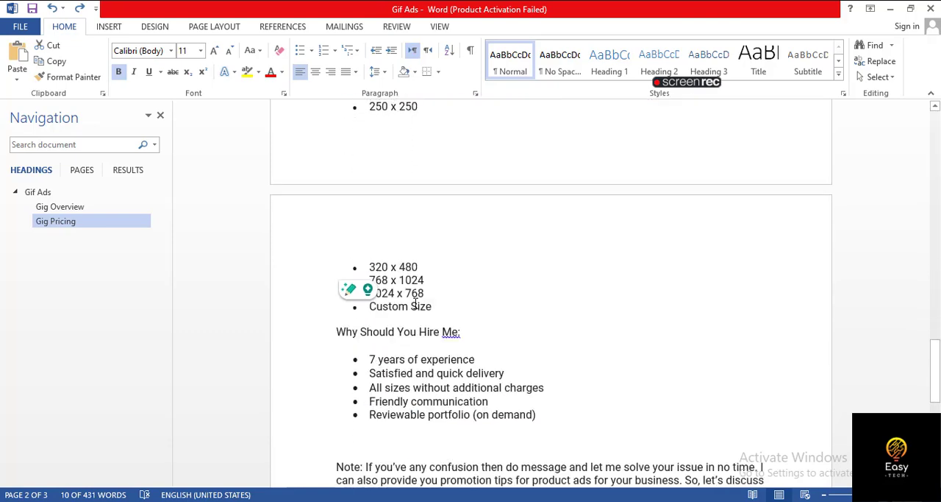
drag(372, 275, 434, 275)
click(437, 270)
scroll(412, 250, up, 2)
scroll(413, 250, up, 7)
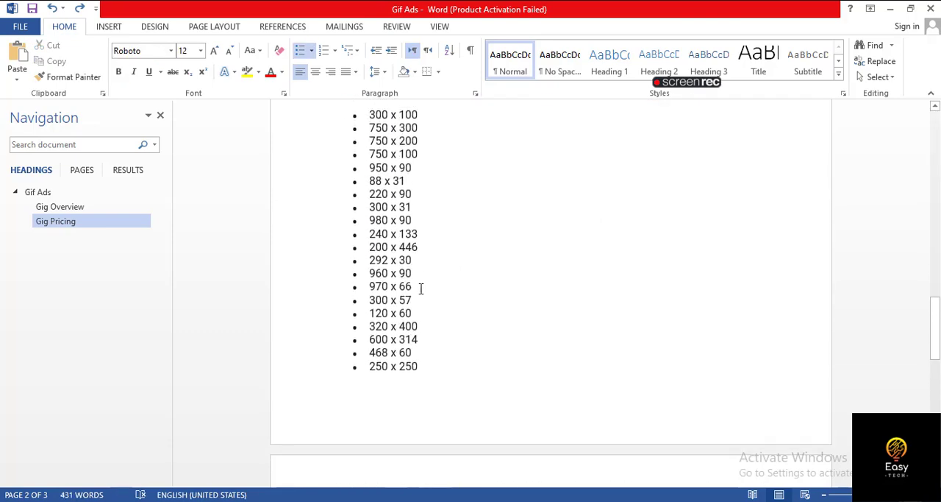
scroll(398, 283, down, 10)
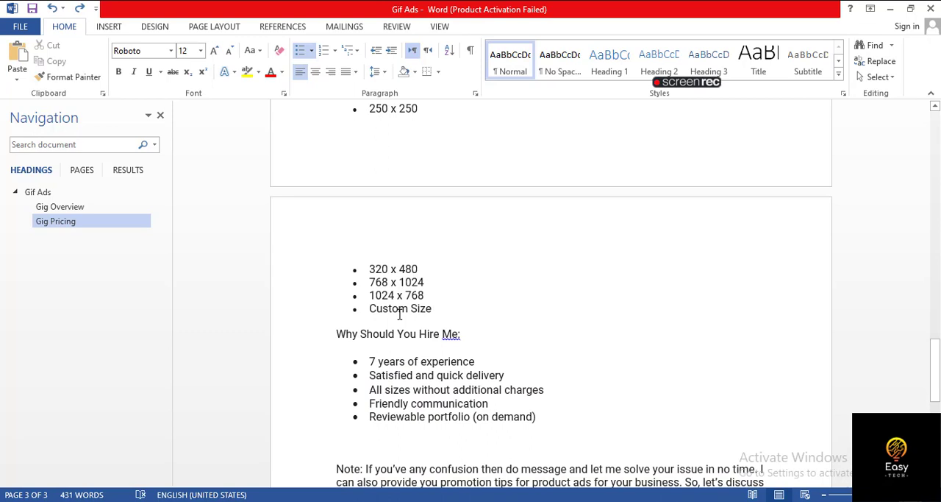
- Copy the full Gig Description text, from the opening sentence to the closing note, from Word into the Fiverr gig's description
key(alt+Tab)
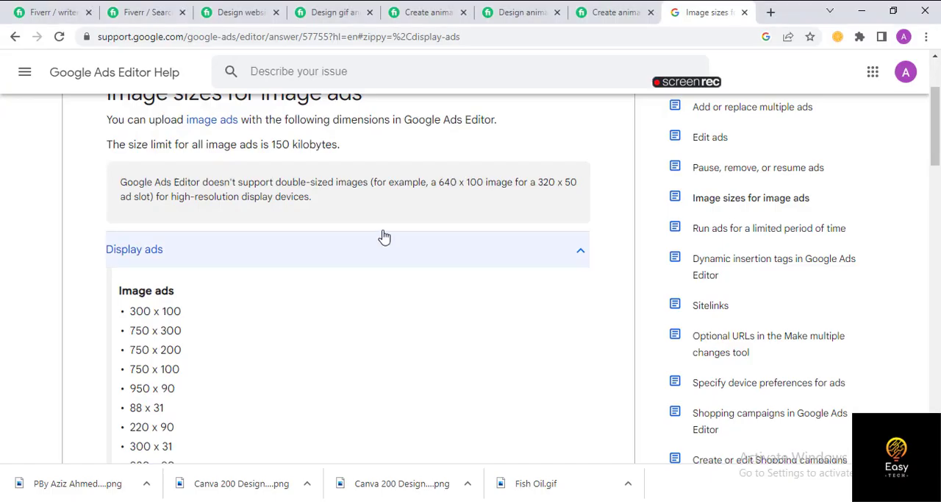
click(69, 9)
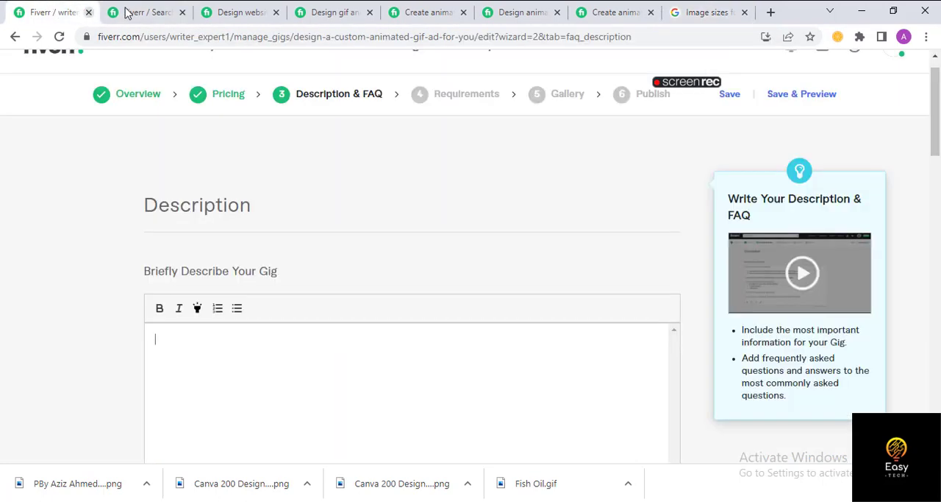
key(alt+Tab)
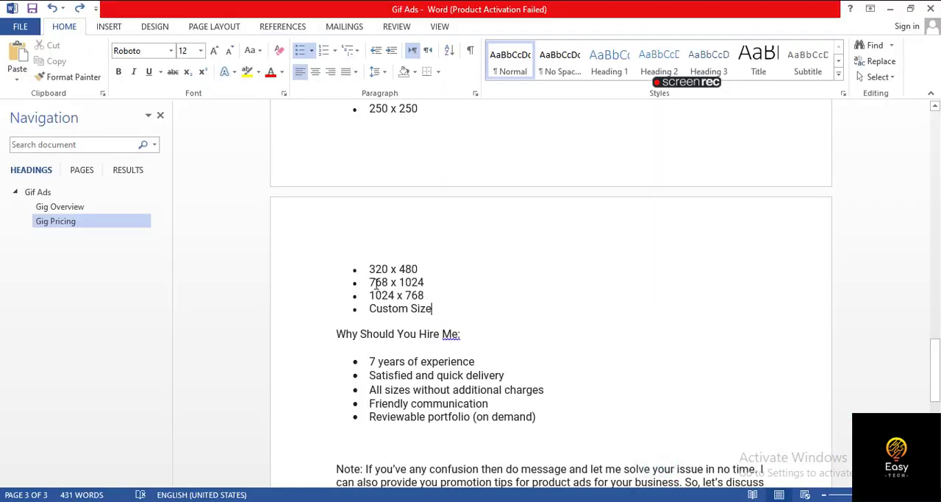
scroll(437, 284, up, 10)
scroll(340, 232, up, 1)
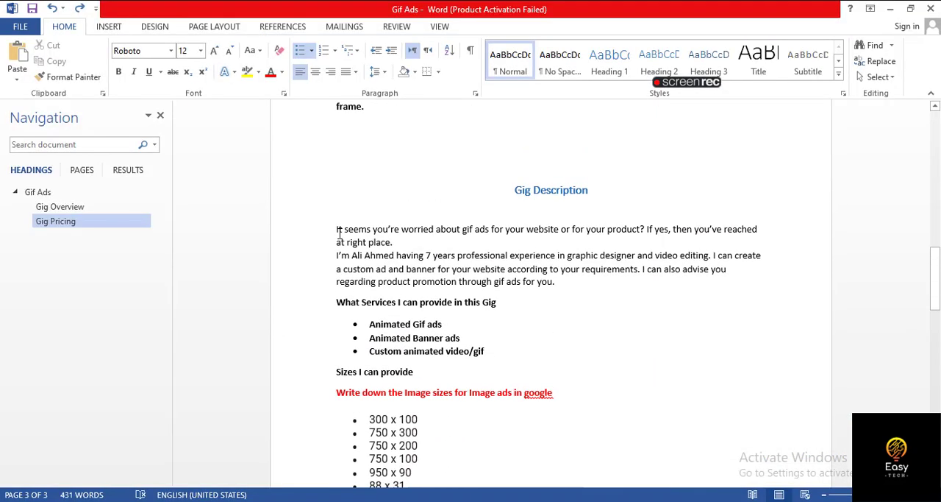
drag(340, 232, 494, 239)
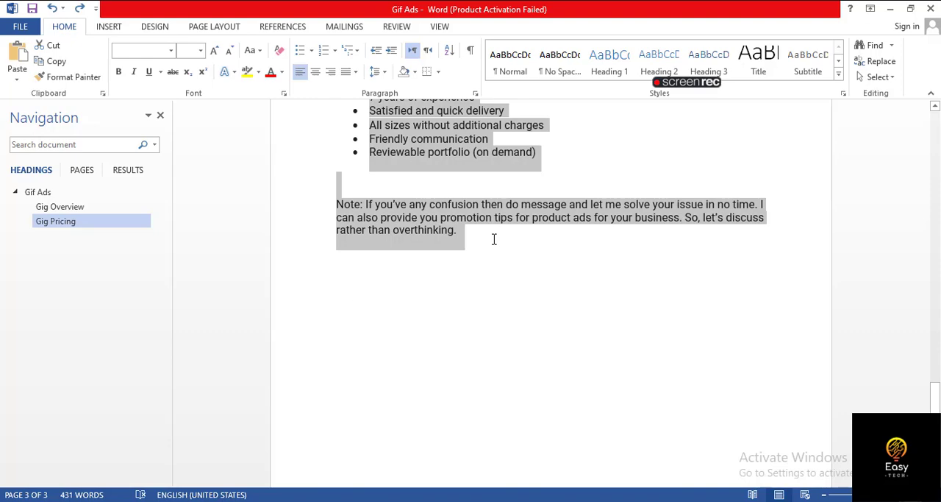
key(ctrl+c)
key(alt+Tab)
key(ctrl+v)
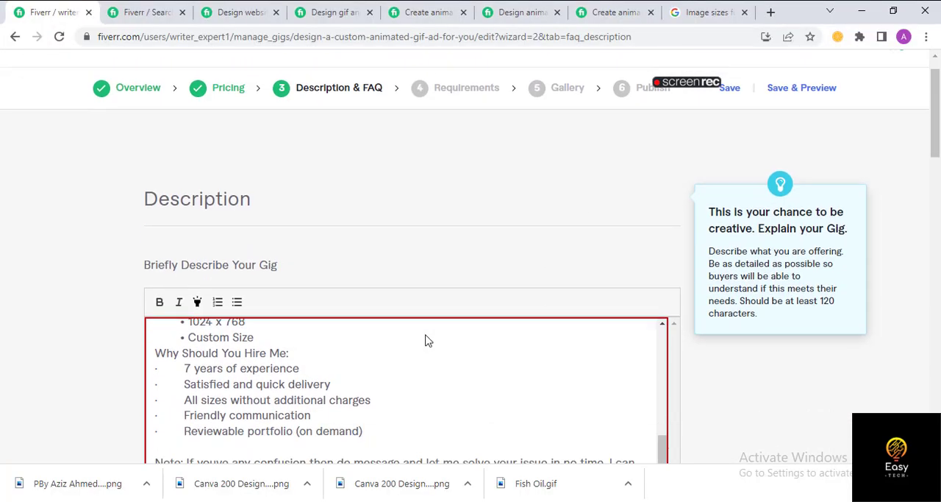
- Review the pasted gig description and its character count, checking the introduction, services and ad sizes
scroll(425, 340, down, 2)
click(323, 233)
scroll(372, 248, down, 3)
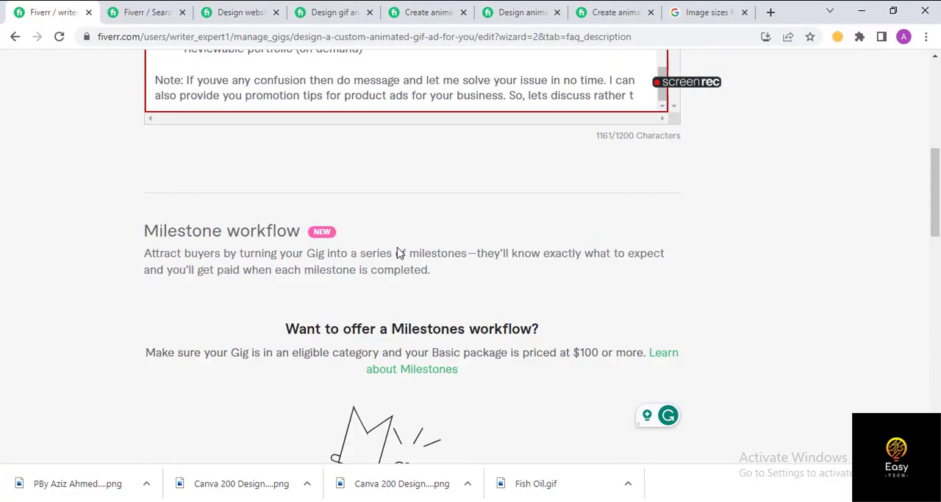
scroll(399, 252, up, 4)
scroll(372, 379, down, 3)
scroll(269, 275, up, 12)
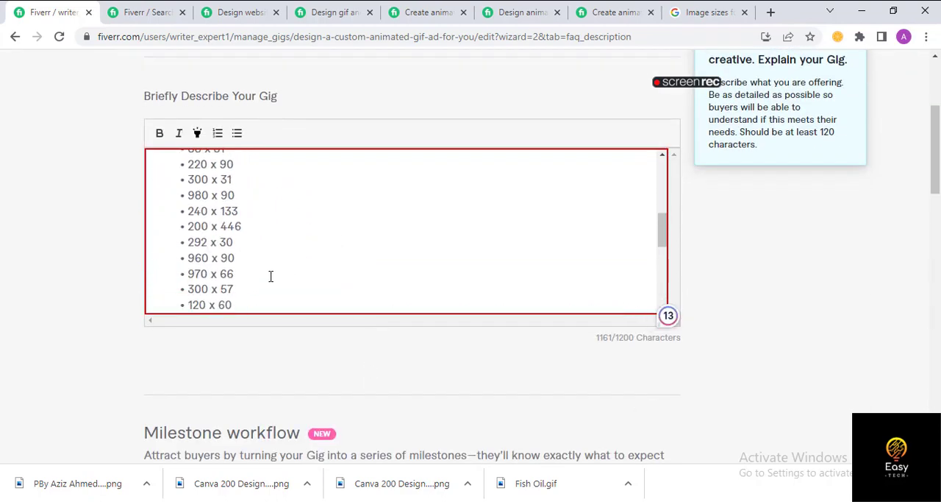
scroll(200, 230, up, 2)
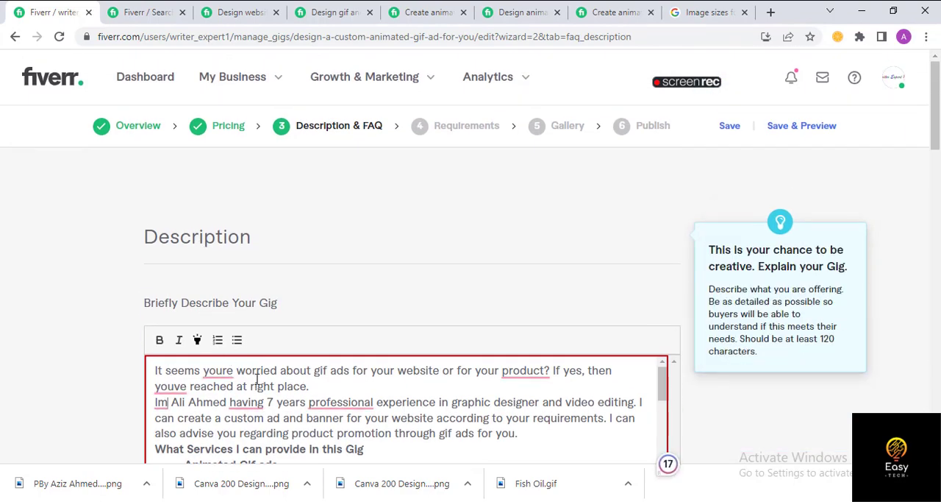
scroll(257, 379, down, 1)
scroll(256, 378, down, 5)
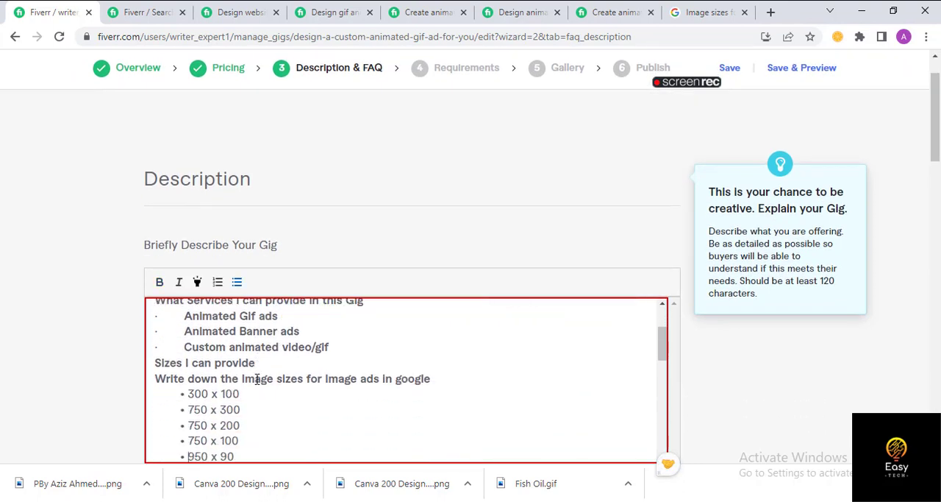
scroll(257, 379, down, 5)
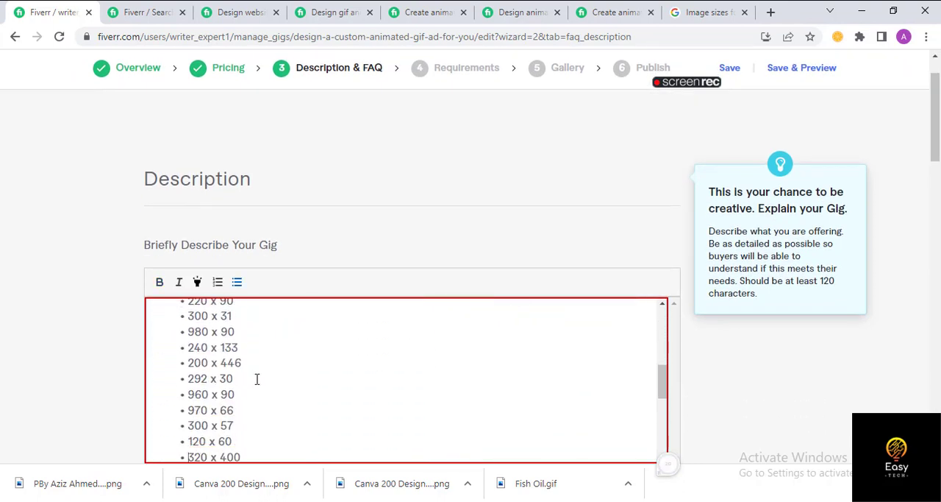
scroll(257, 379, up, 10)
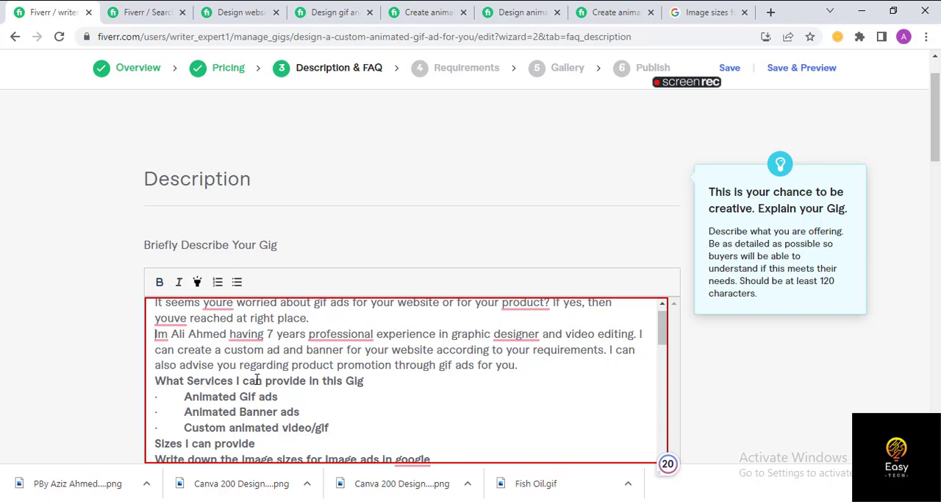
- Correct "Im" to "I'm" in the description's introduction and place the cursor at the end of that paragraph
text(')
key(Right)
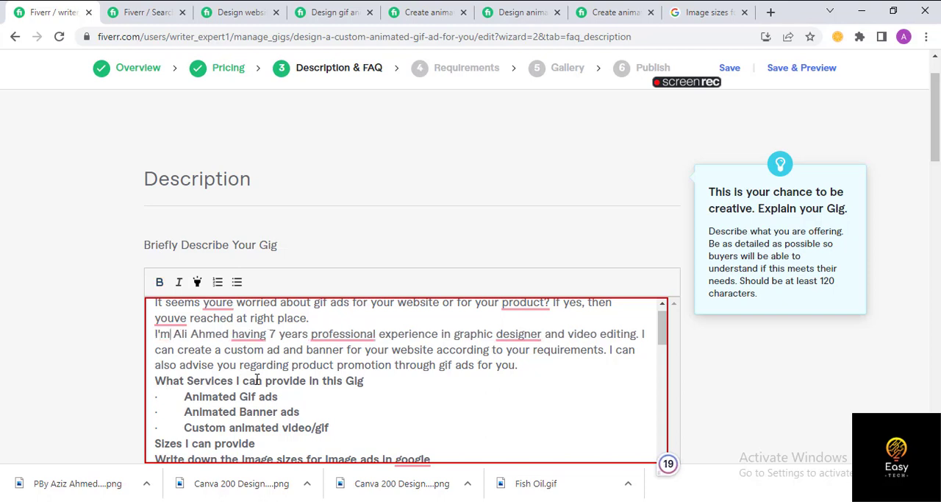
key(Down)
key(Down)
key(End)
- Check the rest of the gig description, from the services and sizes lists to the hiring reasons and closing note
scroll(169, 381, down, 4)
scroll(258, 381, up, 4)
scroll(258, 380, down, 1)
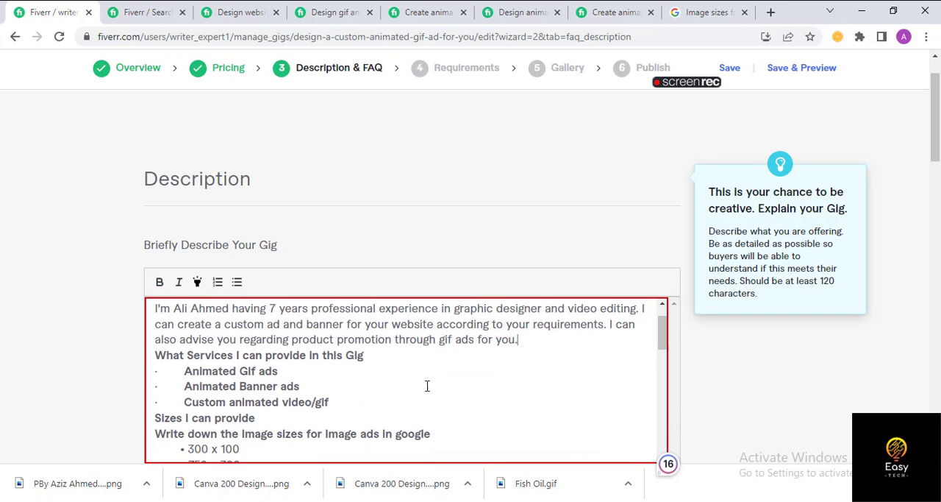
scroll(427, 385, down, 10)
scroll(219, 392, up, 2)
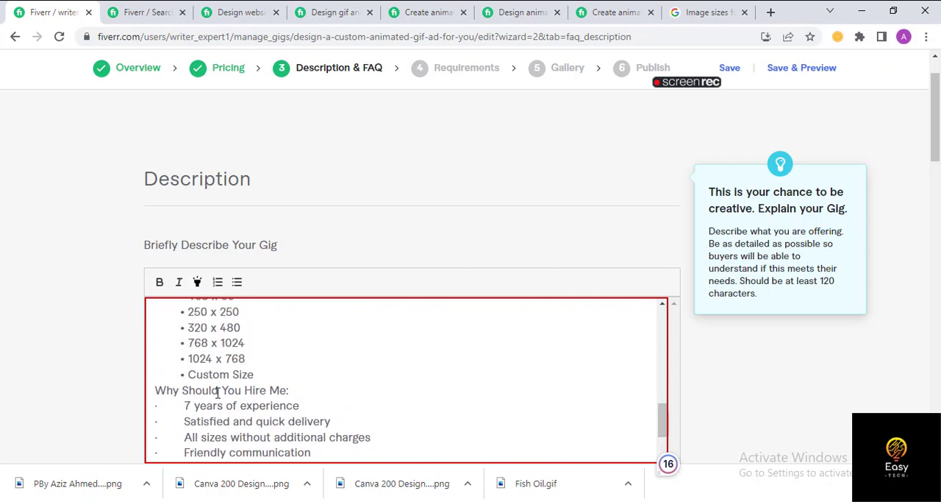
scroll(218, 392, down, 2)
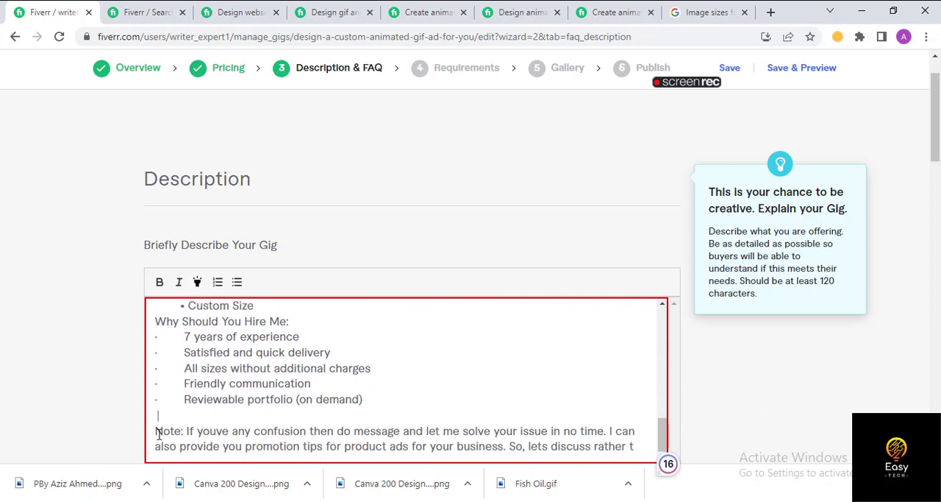
scroll(207, 440, up, 2)
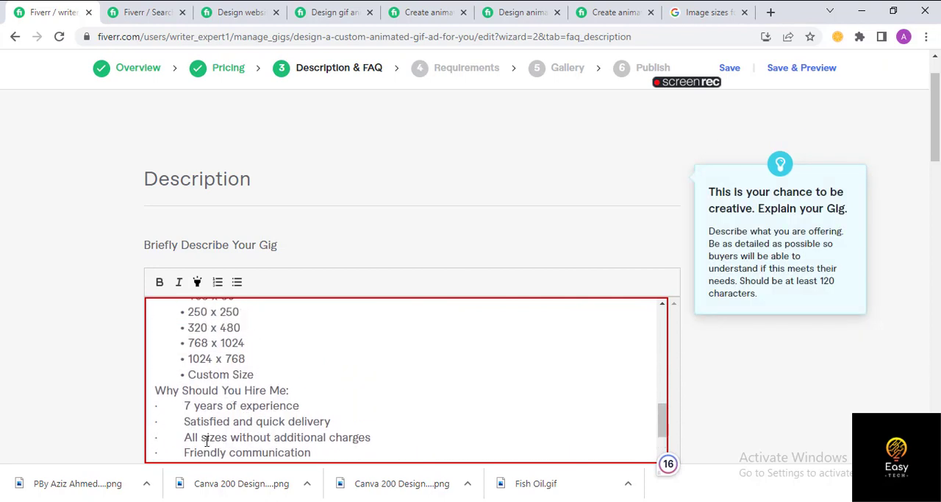
scroll(212, 398, up, 10)
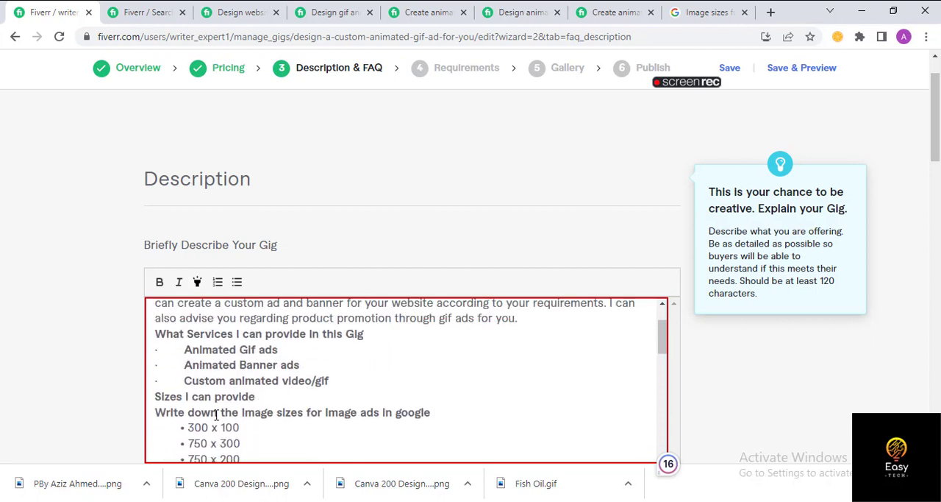
scroll(251, 413, down, 12)
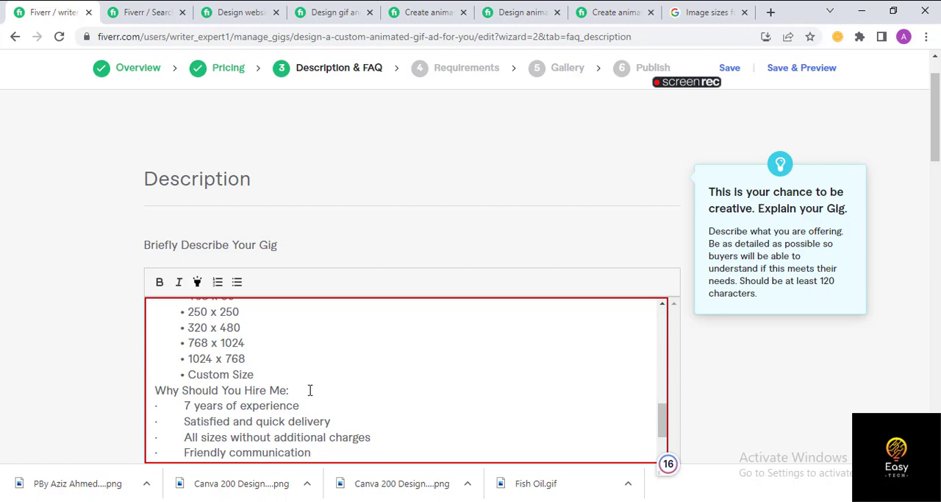
- Review the description's hiring reasons, closing note with its writing suggestions, character count, and the page sections below it
scroll(232, 398, down, 2)
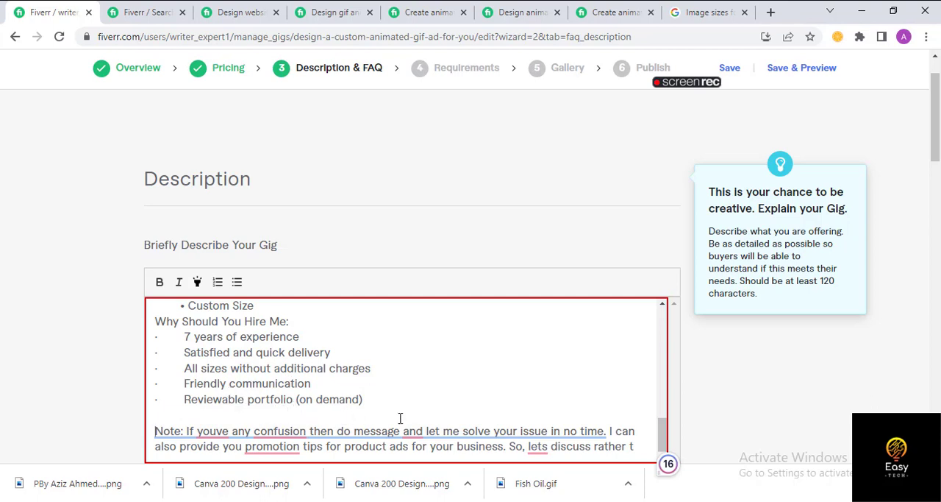
click(498, 365)
mouse_move(214, 433)
mouse_move(280, 432)
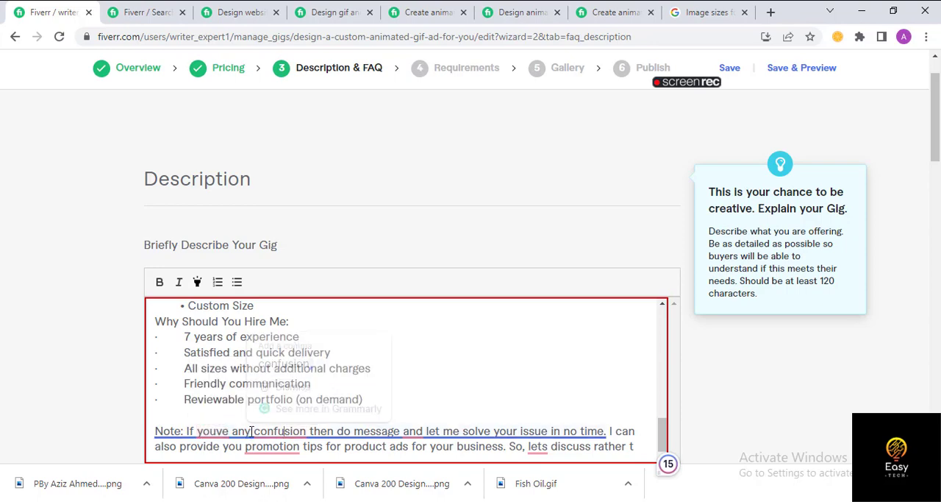
scroll(542, 368, down, 3)
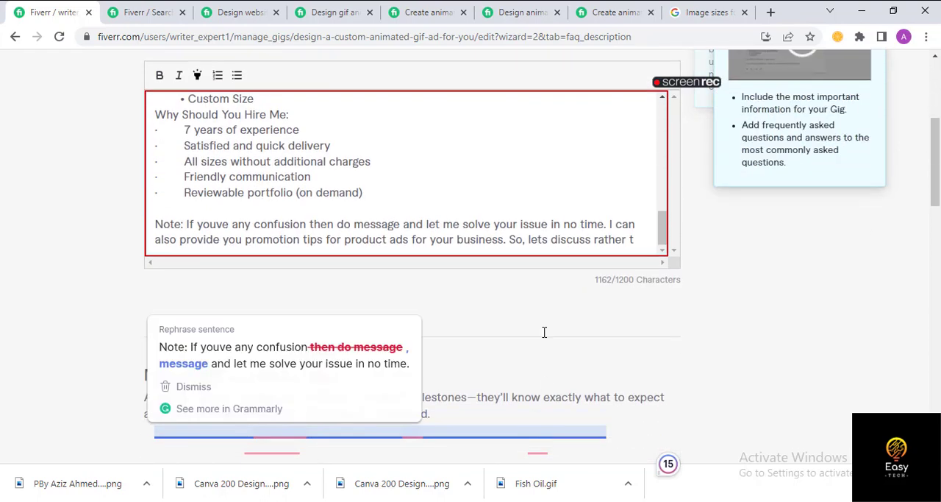
scroll(333, 250, up, 1)
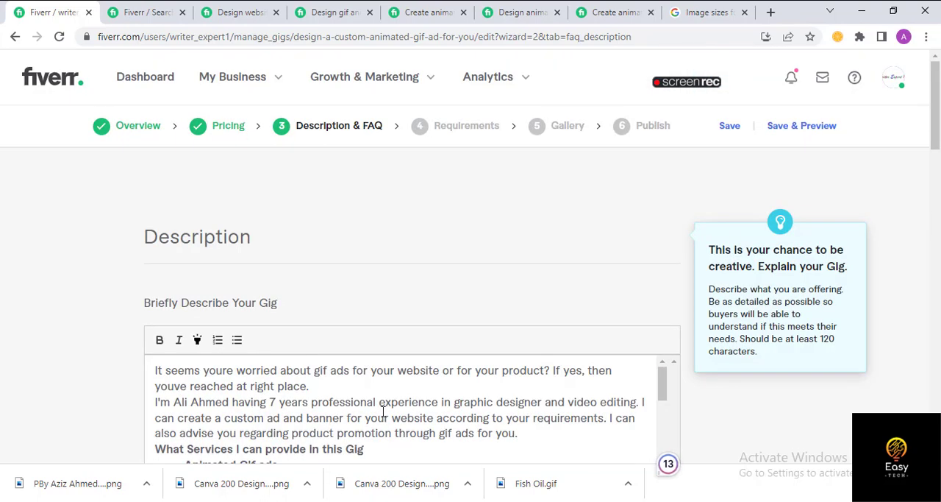
scroll(429, 343, down, 3)
scroll(429, 342, down, 10)
scroll(378, 244, up, 3)
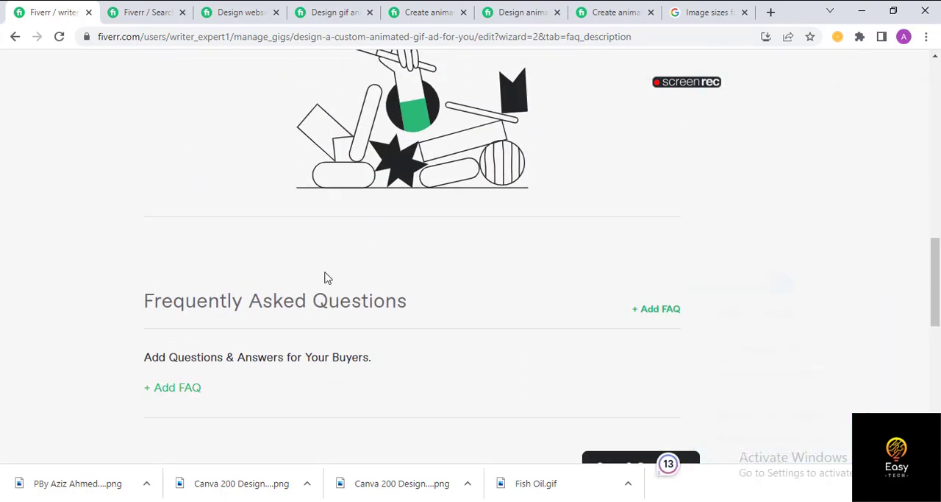
scroll(326, 342, up, 3)
scroll(343, 300, up, 4)
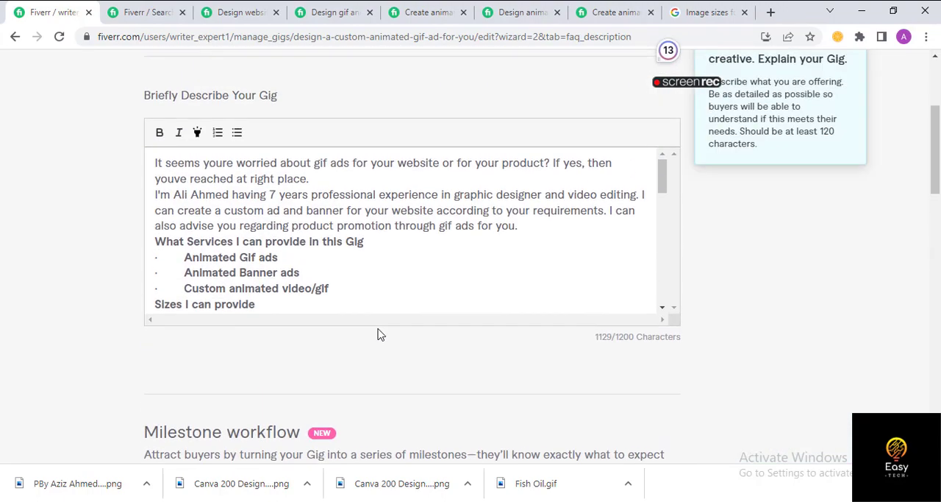
- Start a new FAQ entry with the question "Will you provide any discount for bulk order?"
scroll(378, 332, down, 2)
scroll(403, 345, down, 8)
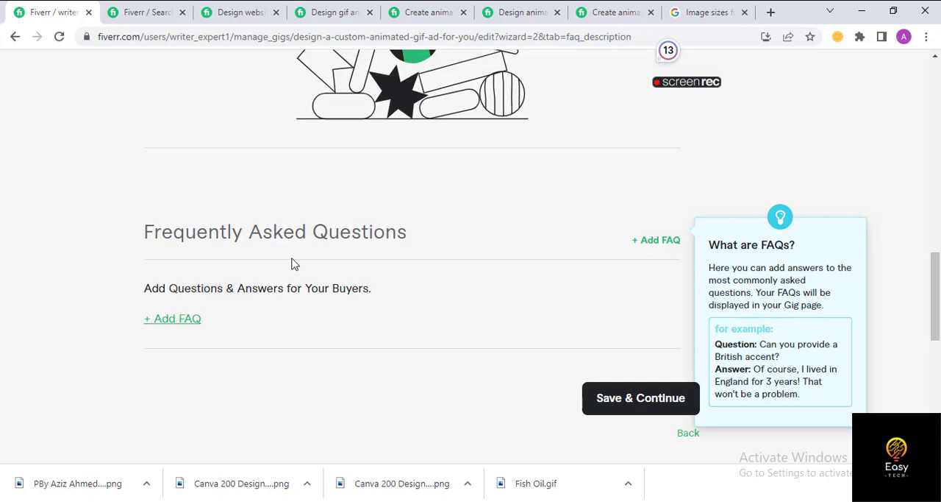
click(188, 322)
click(231, 336)
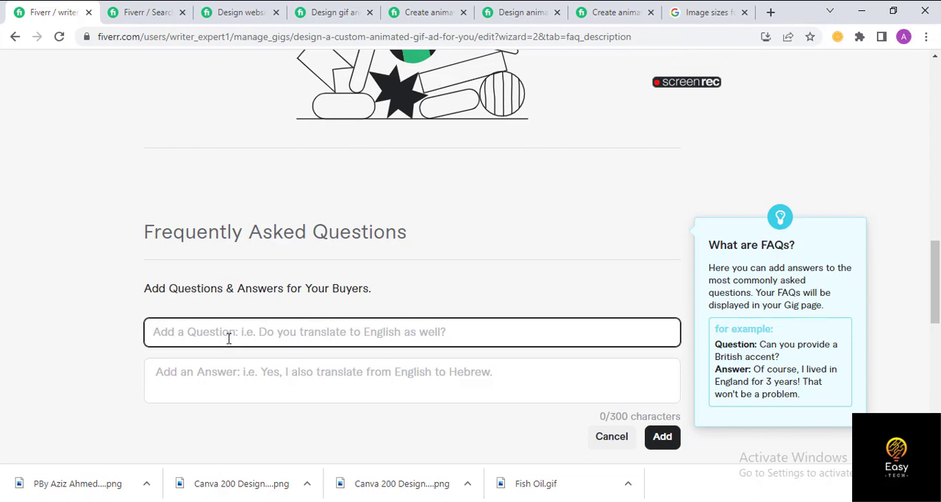
text(Will you )
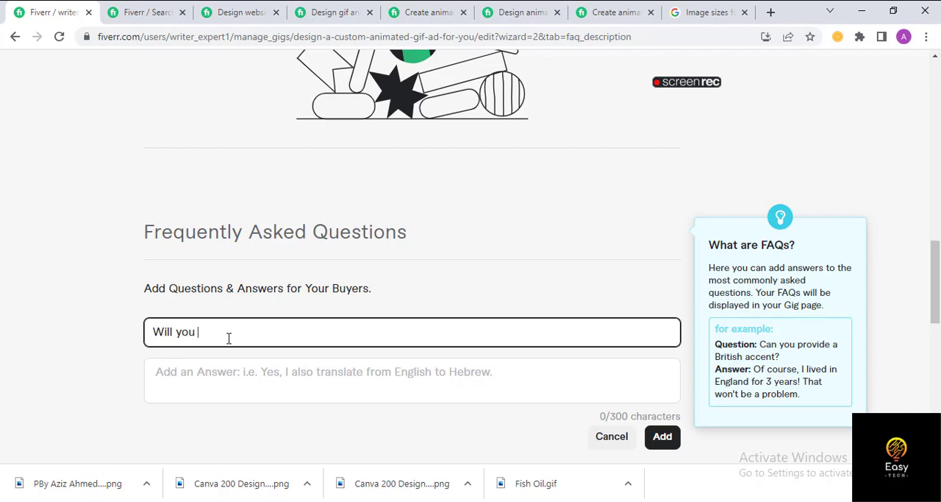
text(provide any di)
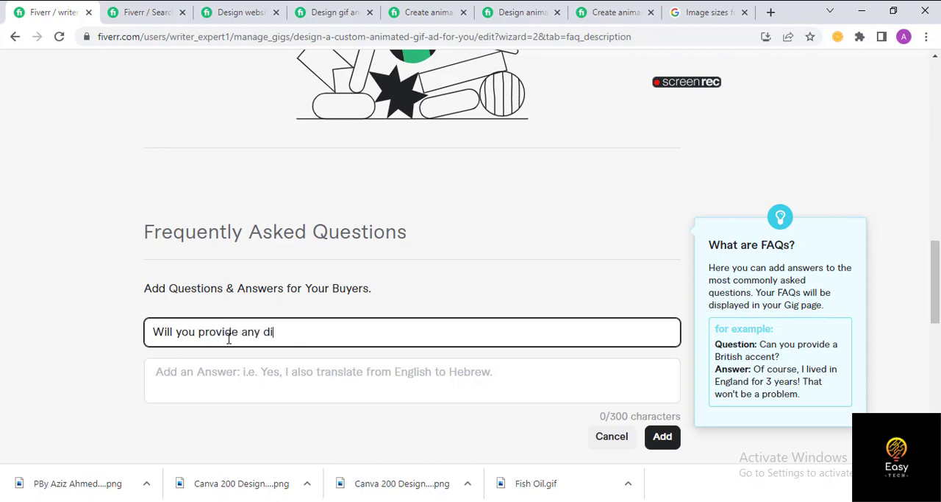
text(scount for bulk ord)
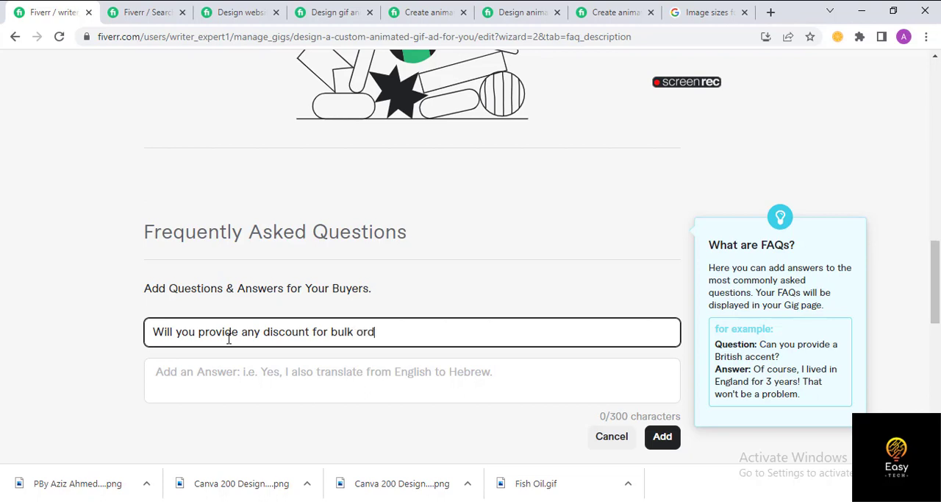
text(er?)
- Enter "Yes, I'll provide based on the quantity." as the answer and add the FAQ to the gig
click(386, 386)
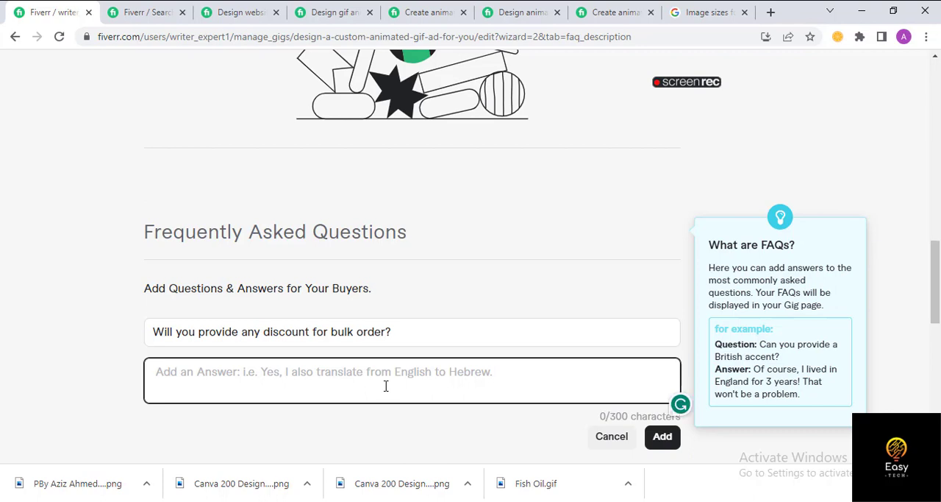
text(Yes,)
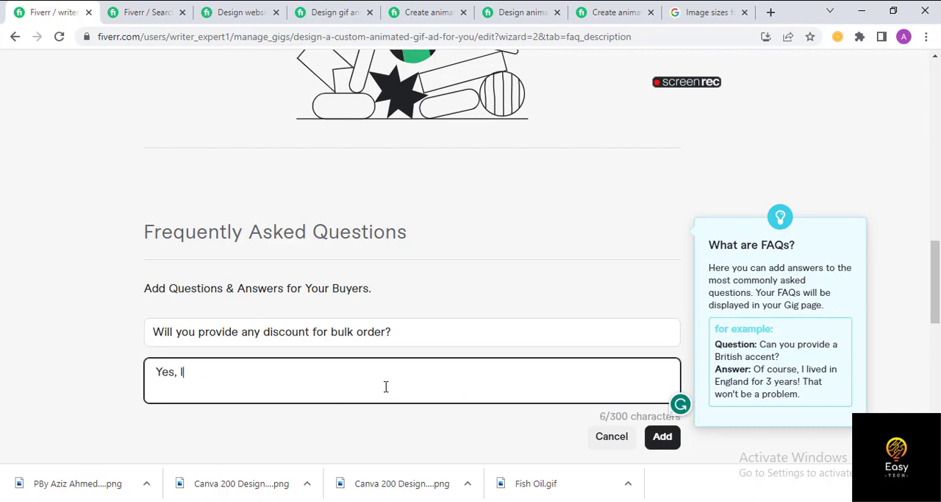
text( I'll provide)
text(a disocu)
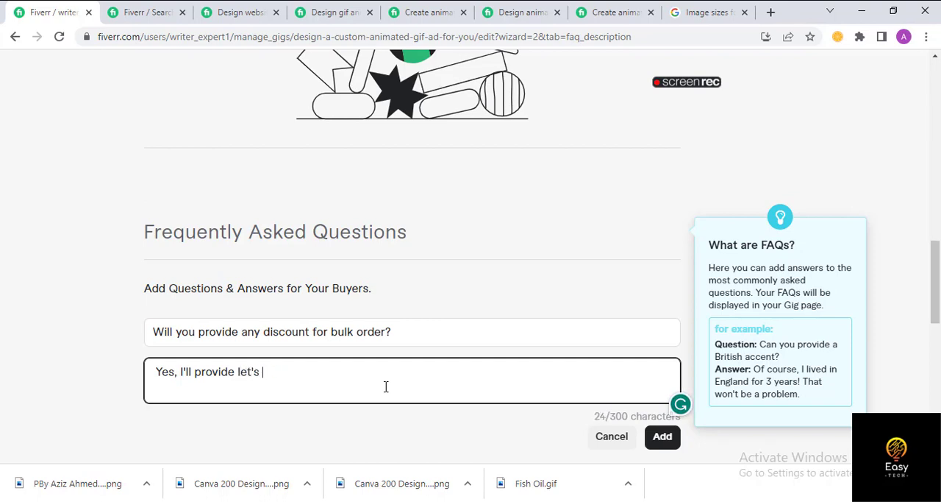
key(BackSpace)
key(BackSpace)
key(BackSpace)
key(BackSpace)
text(based on the quantity.)
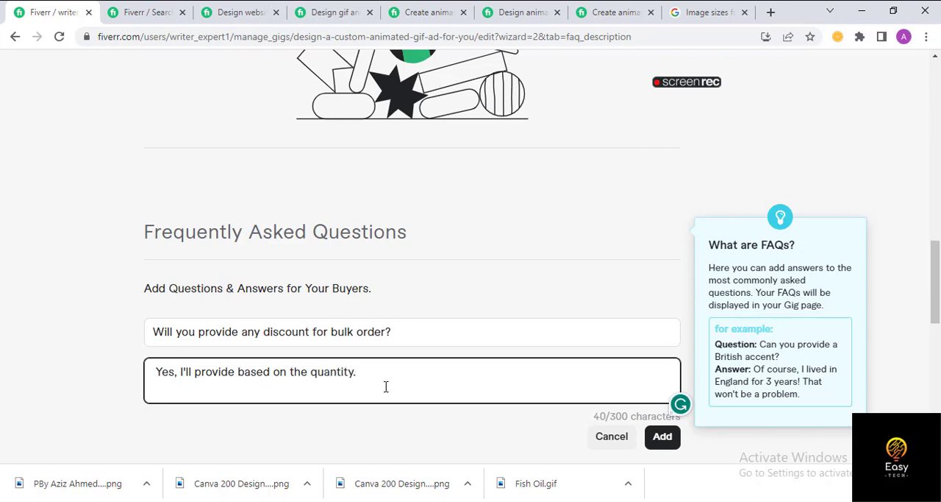
click(654, 439)
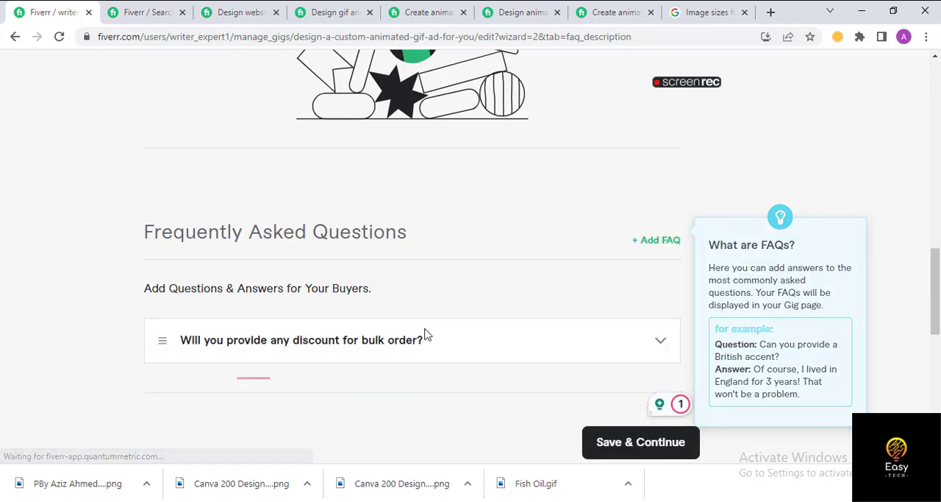
- Save the Description & FAQ stage and start a new buyer question in the Requirements stage
scroll(515, 339, down, 3)
click(624, 239)
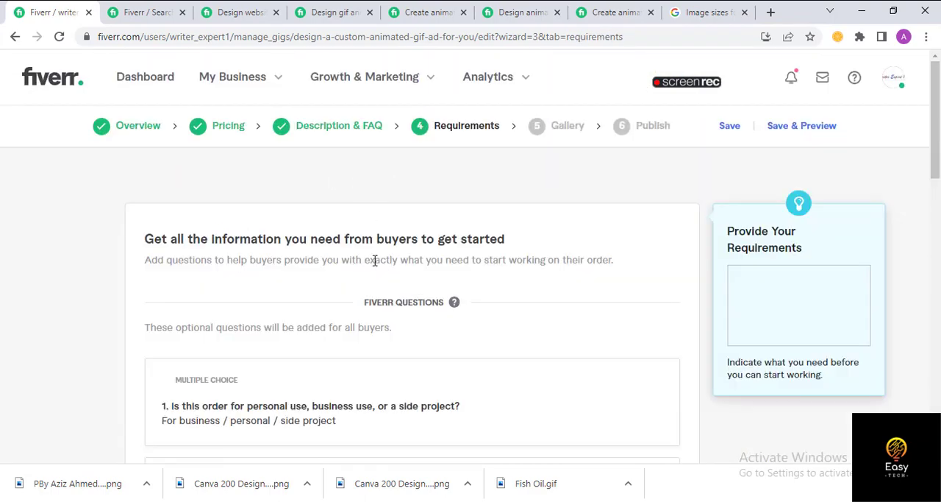
scroll(387, 296, down, 5)
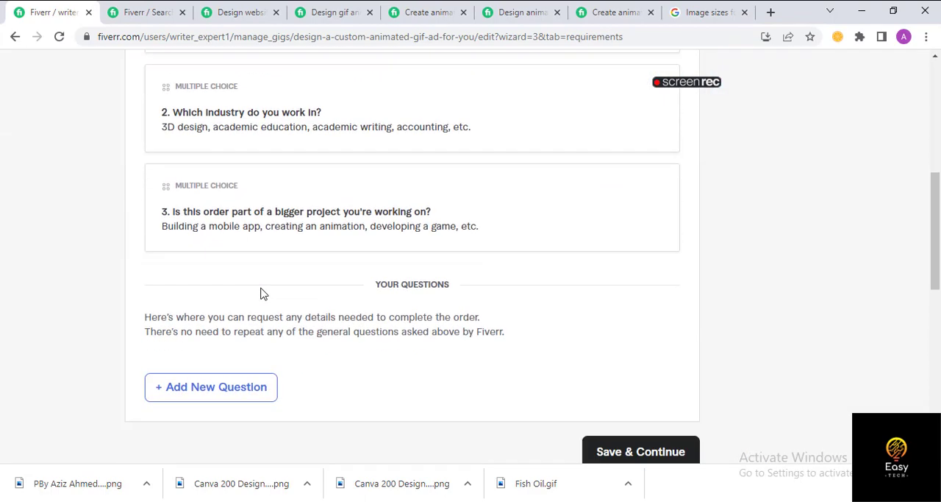
scroll(262, 294, down, 1)
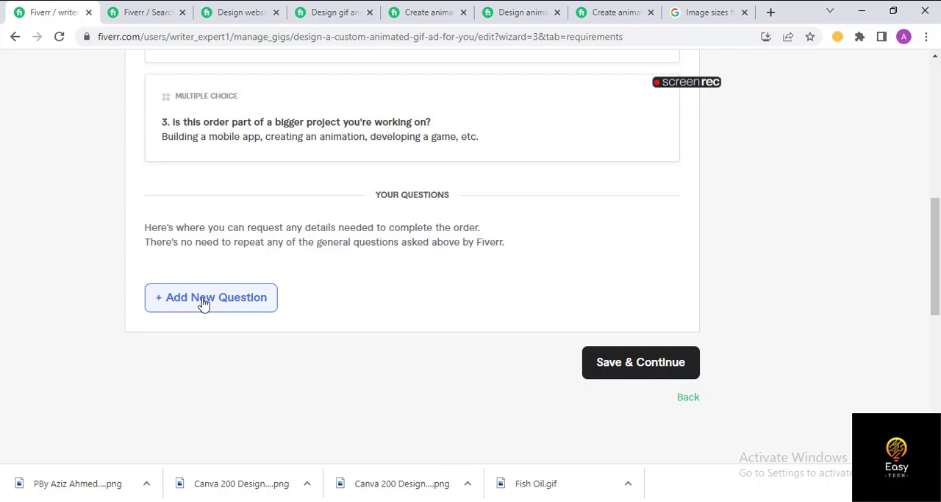
click(204, 301)
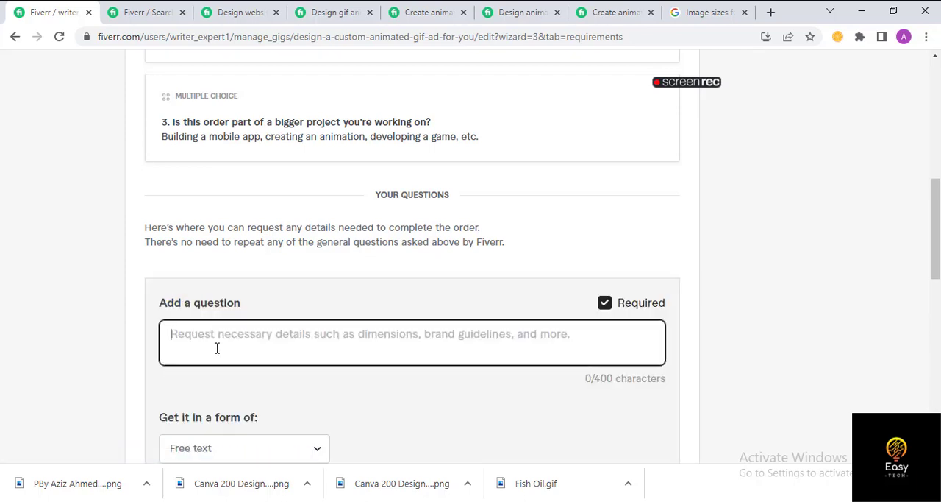
- Add the required free-text question "I need all instructions so that I can save our precious time."
text(I need )
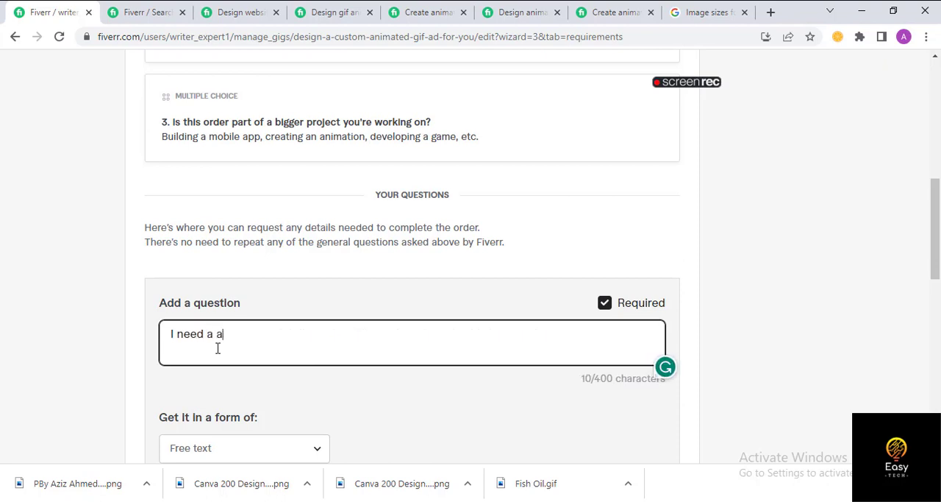
text(all instructions so tha)
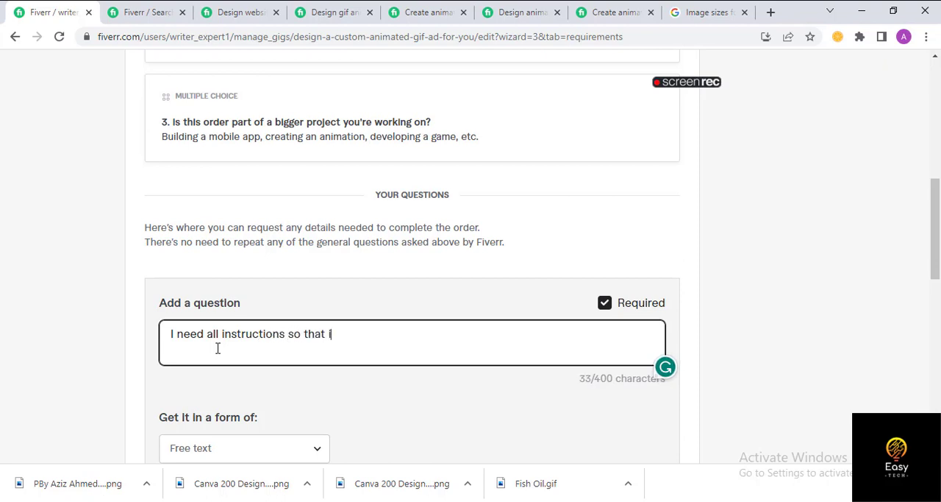
text(t I can save prec)
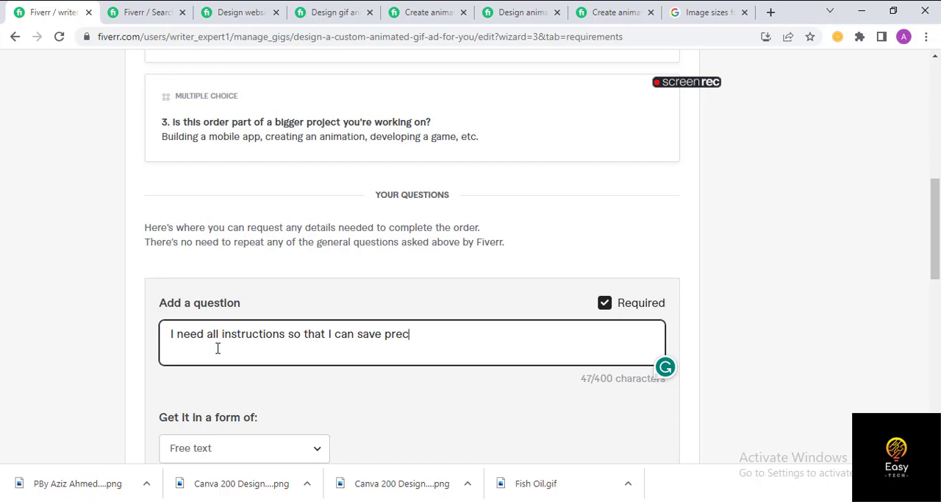
key(BackSpace)
key(BackSpace)
key(BackSpace)
key(BackSpace)
text(our precious)
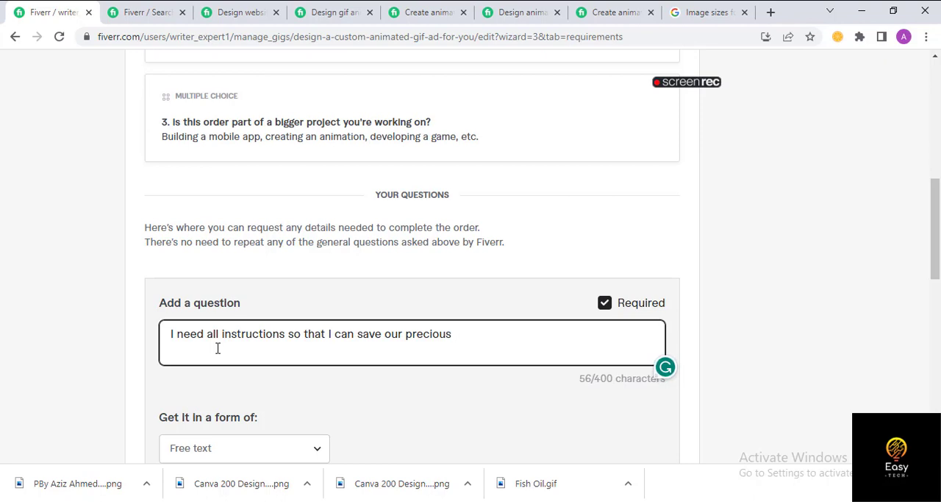
text(time.)
scroll(329, 375, down, 1)
scroll(329, 375, down, 2)
click(644, 299)
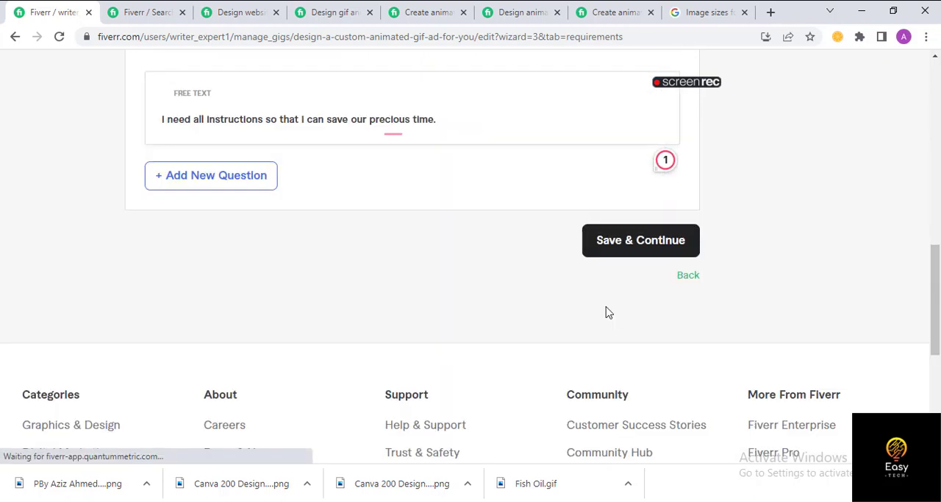
- Save the Requirements stage and continue to the Gallery's video upload section
click(651, 245)
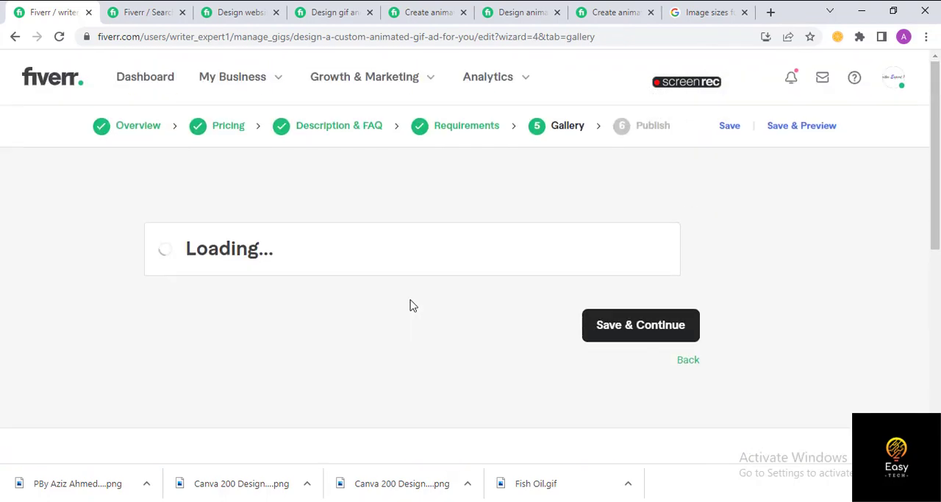
scroll(373, 264, down, 1)
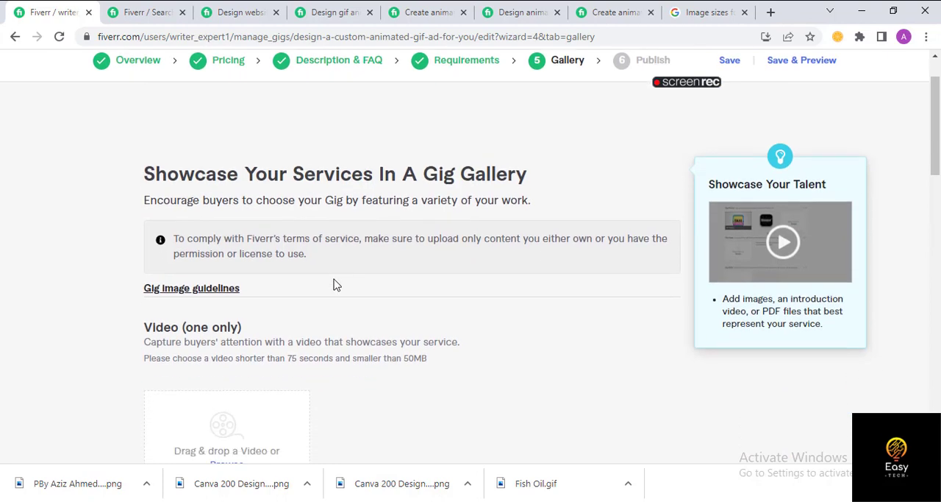
scroll(250, 291, down, 1)
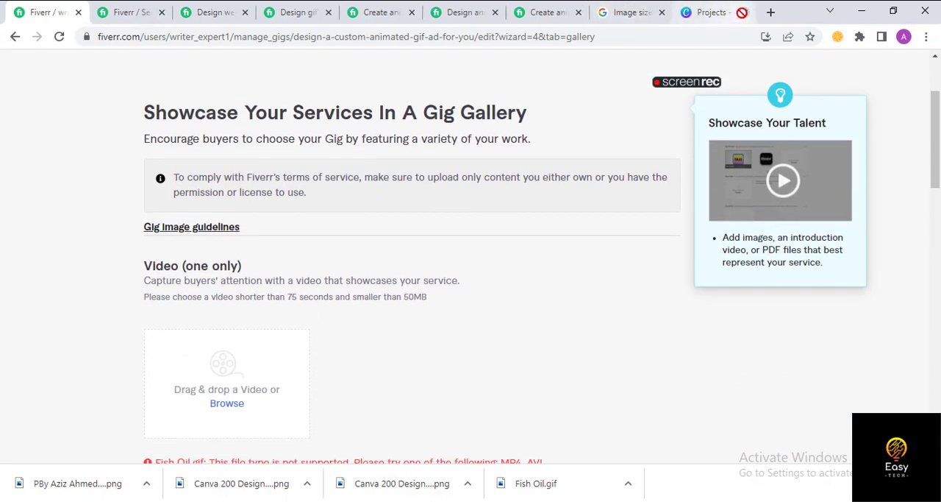
- Close the stray Canva Projects page and check the gallery's video and image upload sections and accepted file types
click(744, 13)
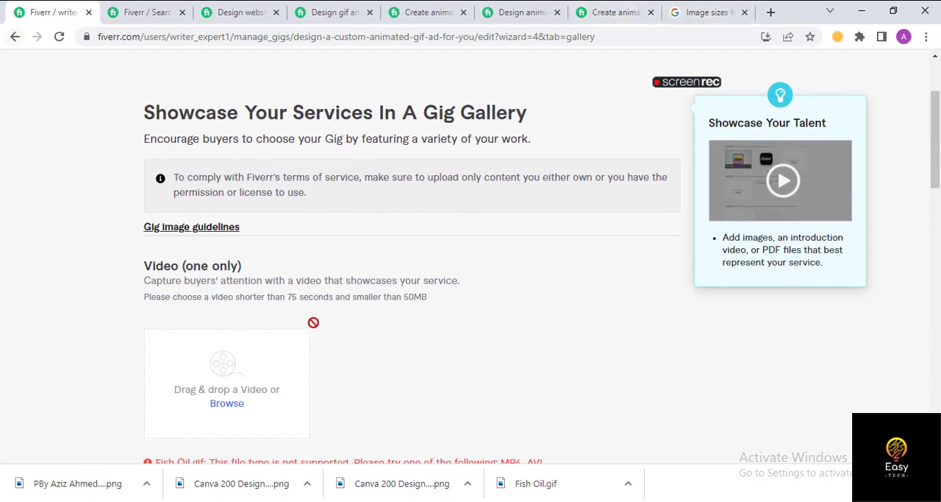
scroll(237, 296, up, 2)
scroll(238, 293, down, 4)
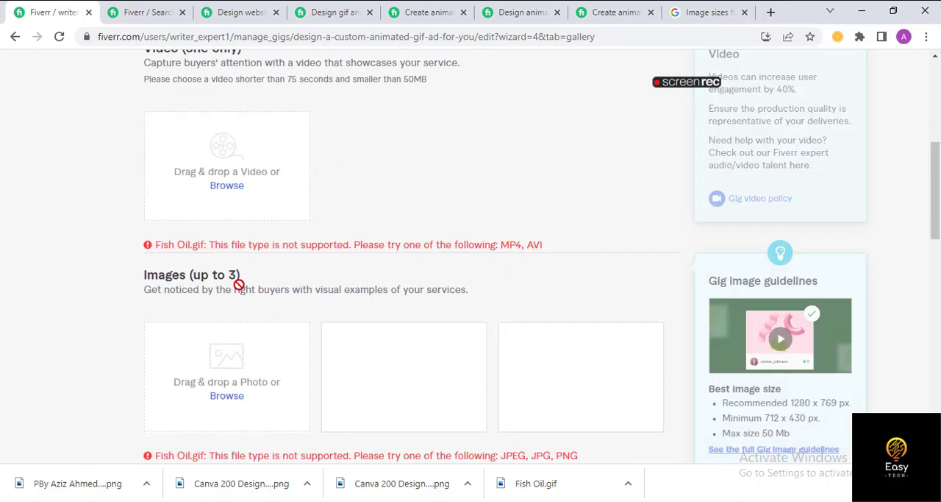
scroll(257, 309, up, 3)
scroll(289, 335, up, 2)
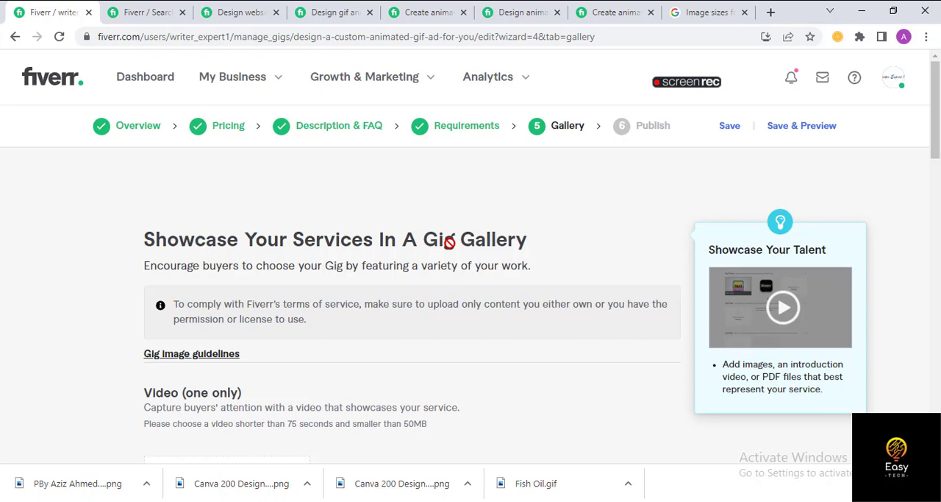
- Dismiss the file selection dialog for the gallery video and switch to the Gif Ads Creation folder in File Explorer
scroll(452, 241, down, 2)
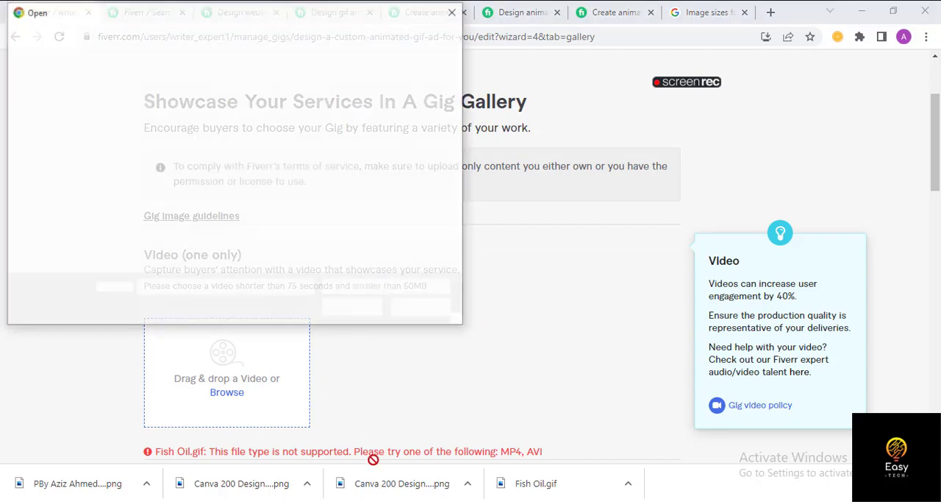
click(453, 10)
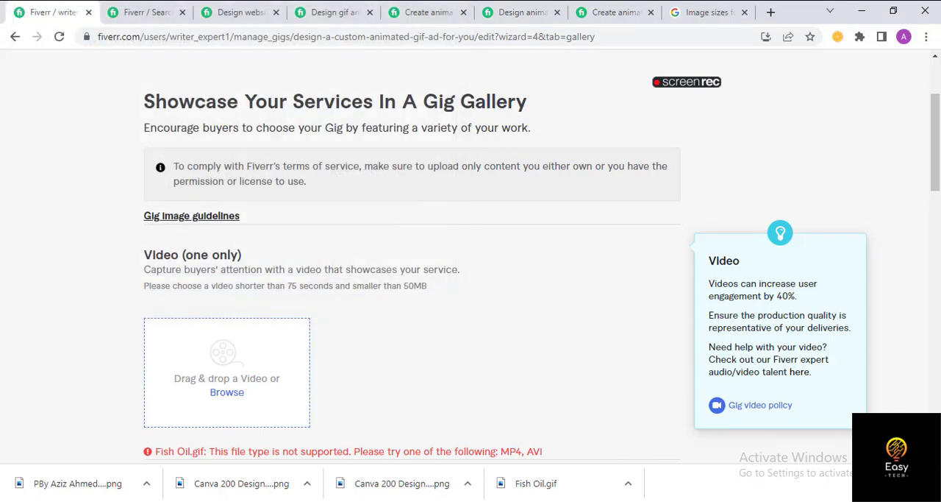
key(alt+Tab)
key(alt+Tab)
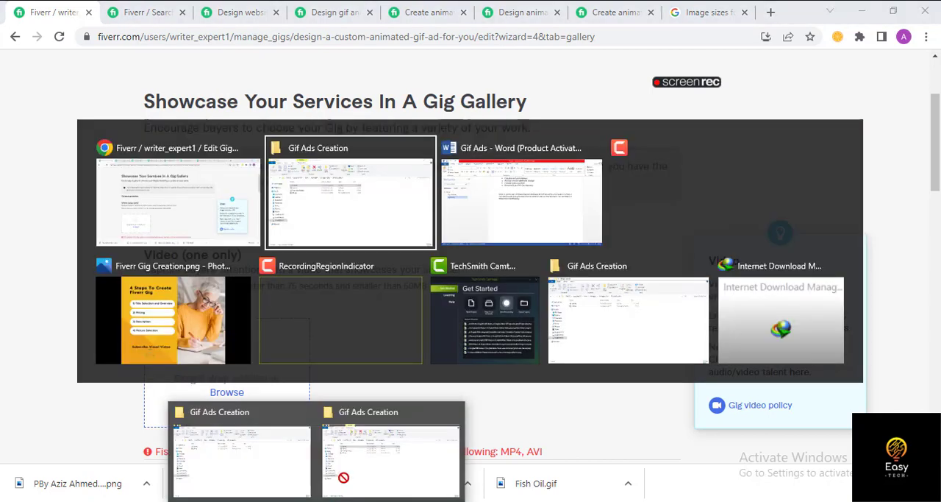
key(alt+Tab)
key(alt+Tab)
key(alt+Tab)
key(alt+Tab)
key(alt+Tab)
key(alt+Tab)
key(alt+Tab)
key(alt+Tab)
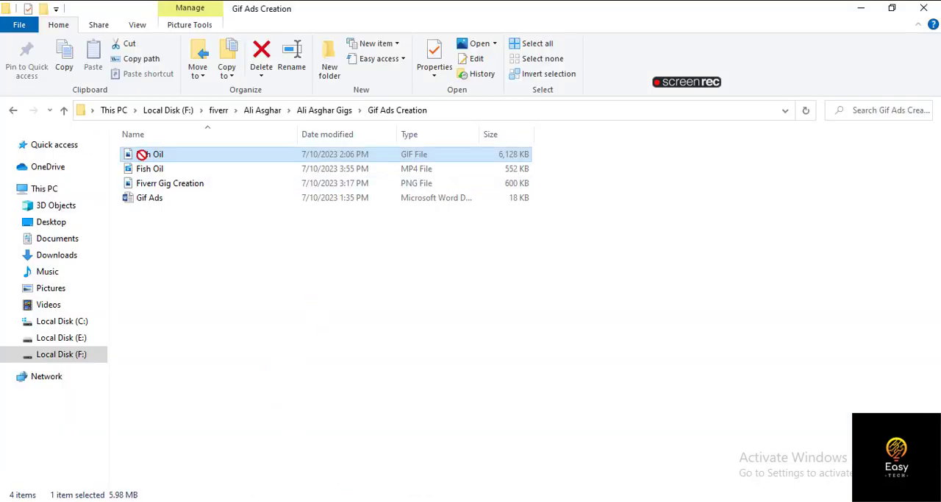
- Upload the Fish Oil MP4 file from the Gif Ads Creation folder as the gig's gallery video
drag(145, 167, 392, 484)
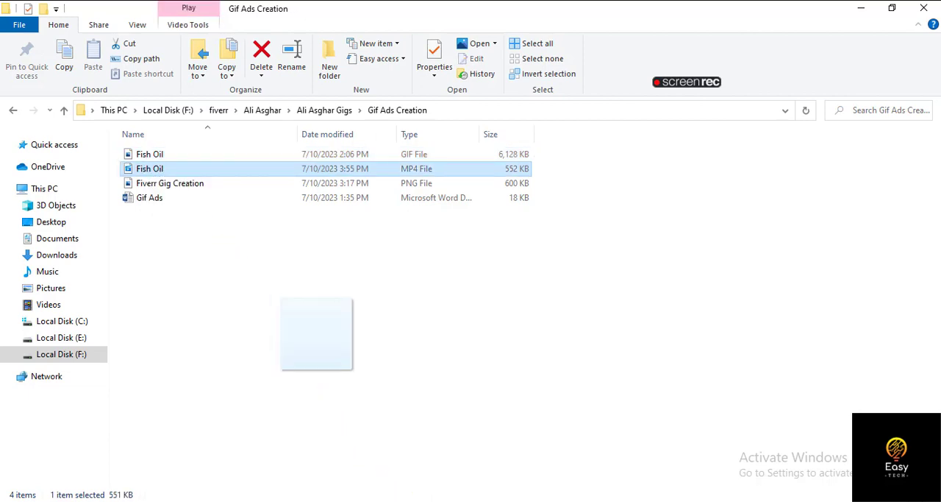
drag(317, 335, 238, 379)
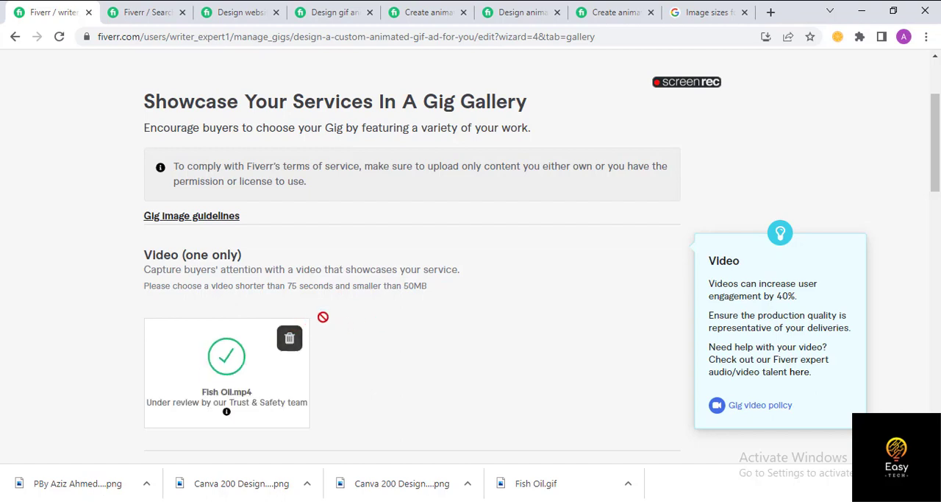
- Try to upload the Fish Oil PNG file from the Gif Ads Creation folder as the first gallery image
scroll(350, 318, down, 1)
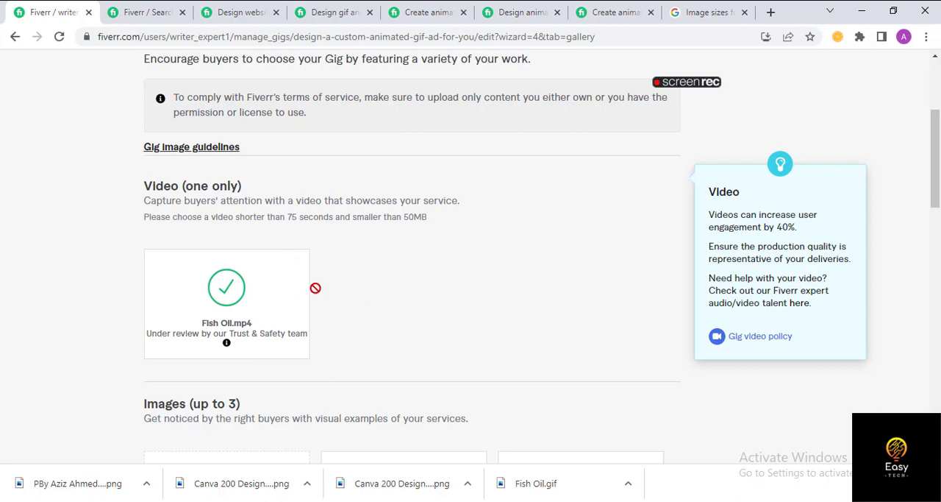
scroll(319, 280, down, 1)
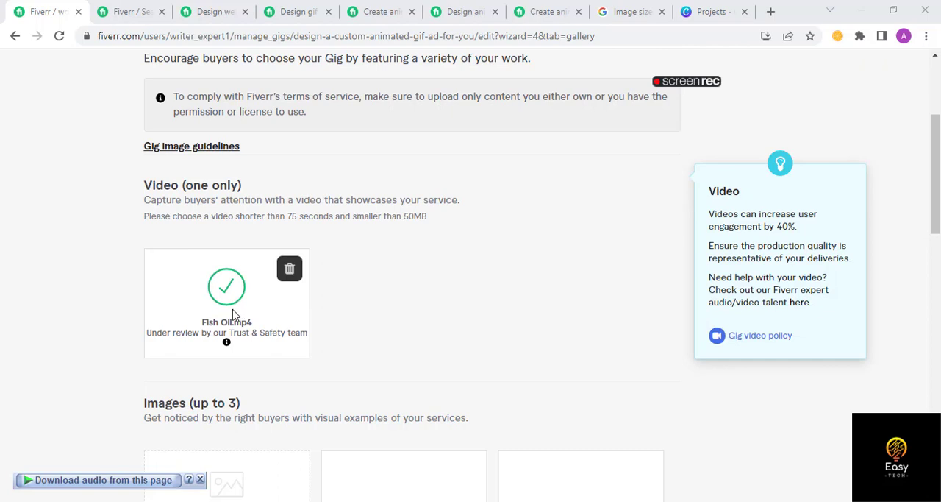
scroll(253, 302, down, 1)
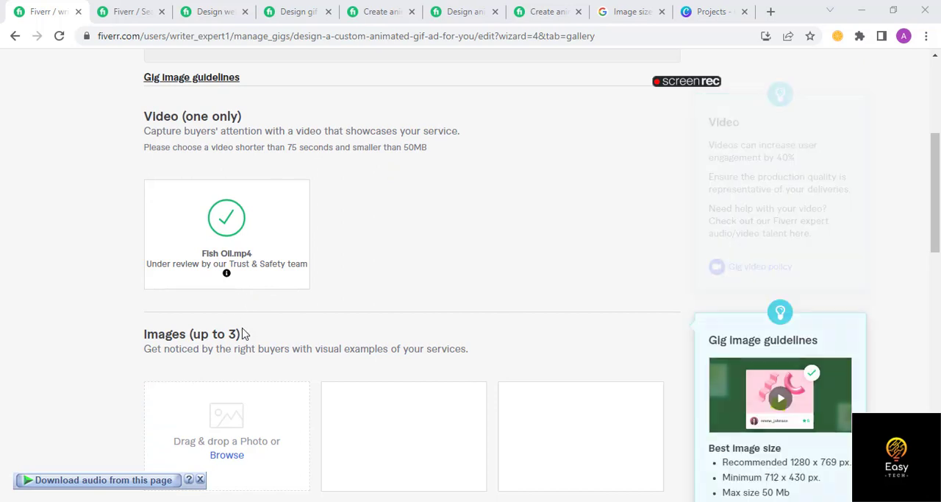
scroll(256, 383, down, 1)
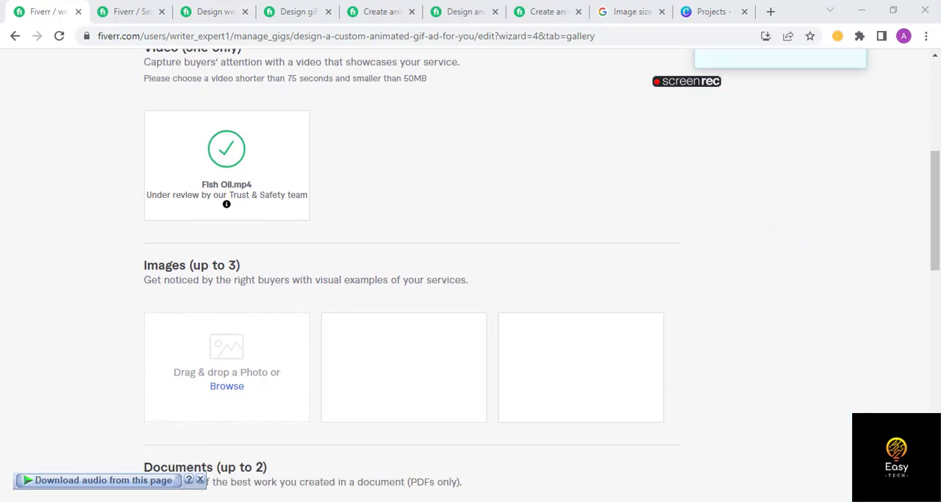
key(alt+Tab)
click(152, 182)
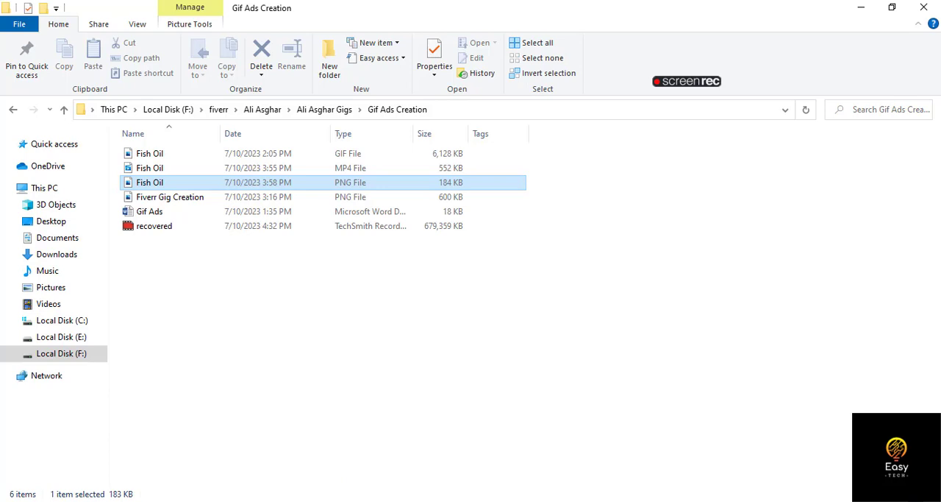
key(alt+Tab)
drag(412, 500, 232, 369)
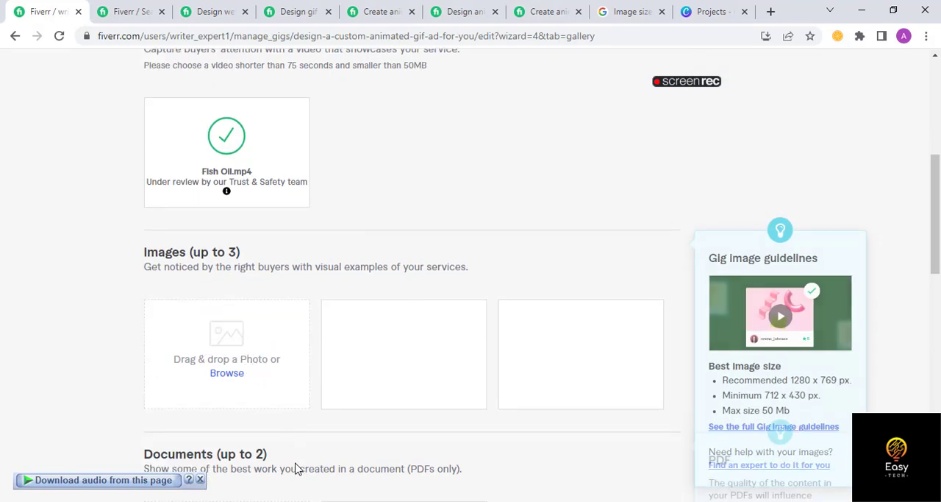
click(383, 500)
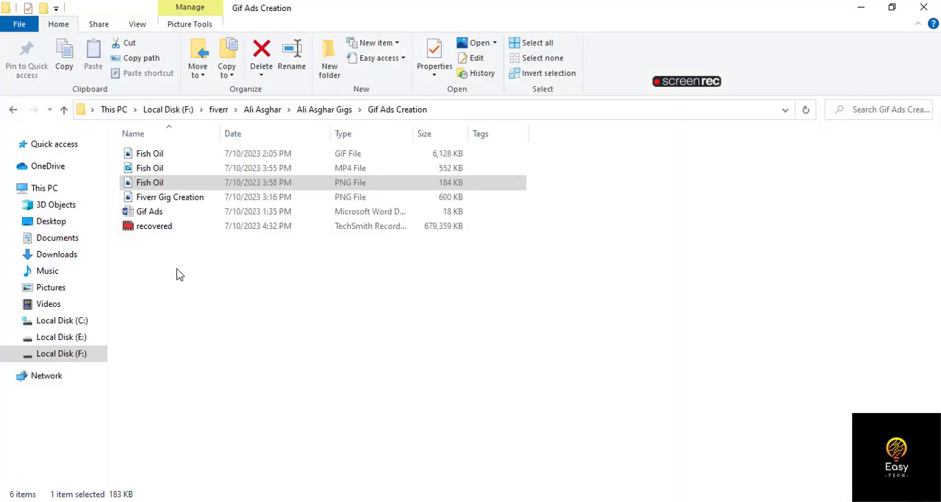
drag(153, 180, 237, 372)
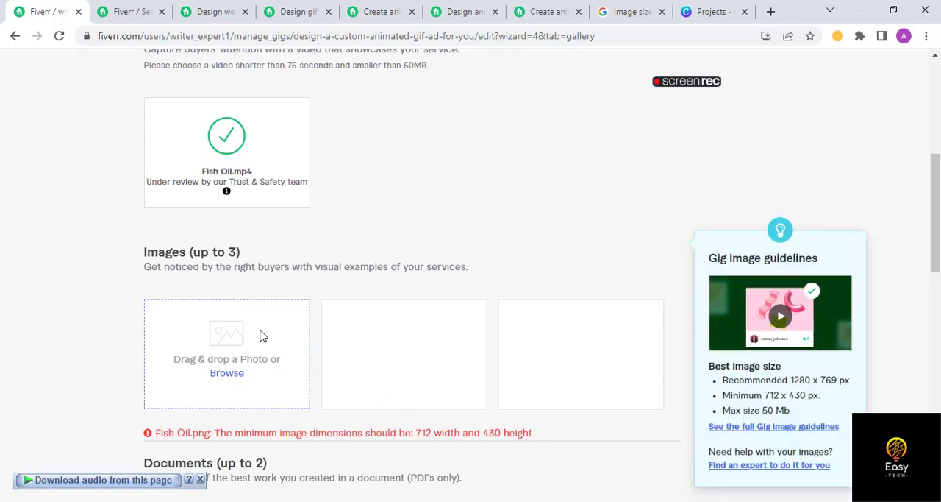
- Upload the Fiverr Gig Creation PNG file from the Gif Ads Creation folder as the gallery's primary image
click(360, 501)
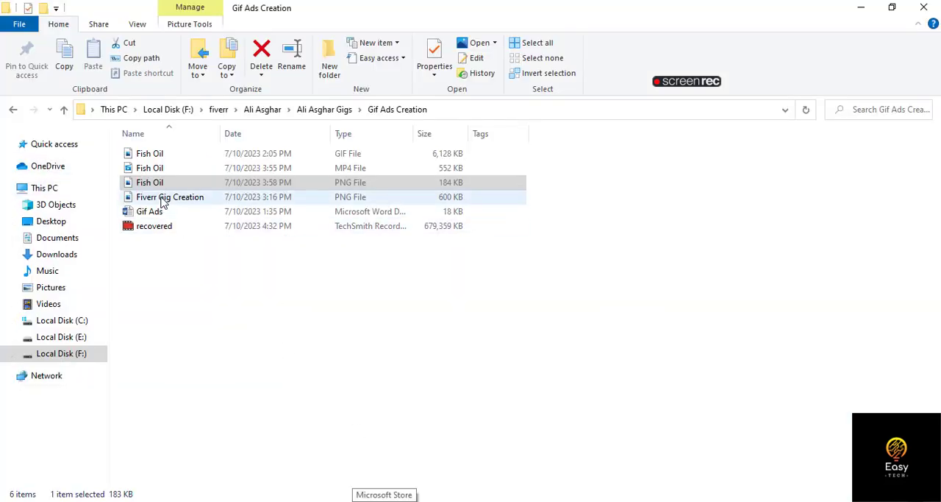
drag(163, 203, 221, 383)
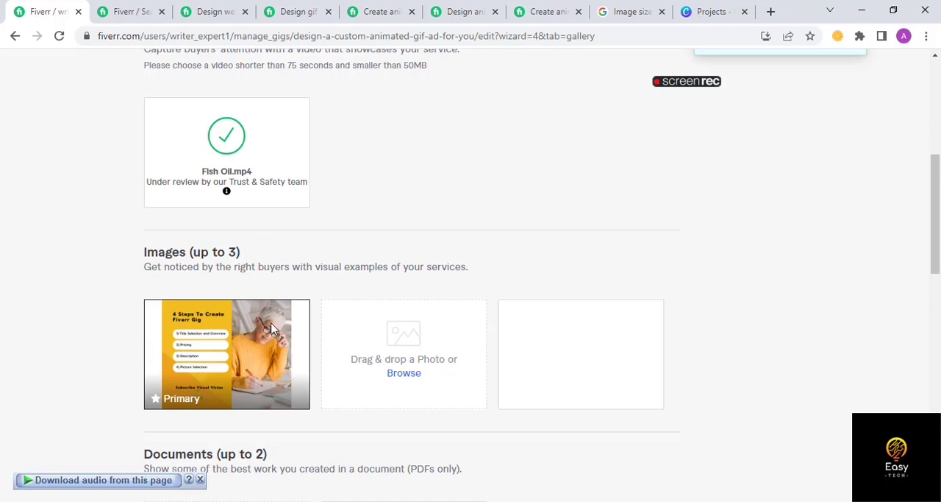
- Accept the declaration that the materials are self-created and infringe no third-party rights, and save the Gallery stage
drag(937, 184, 939, 180)
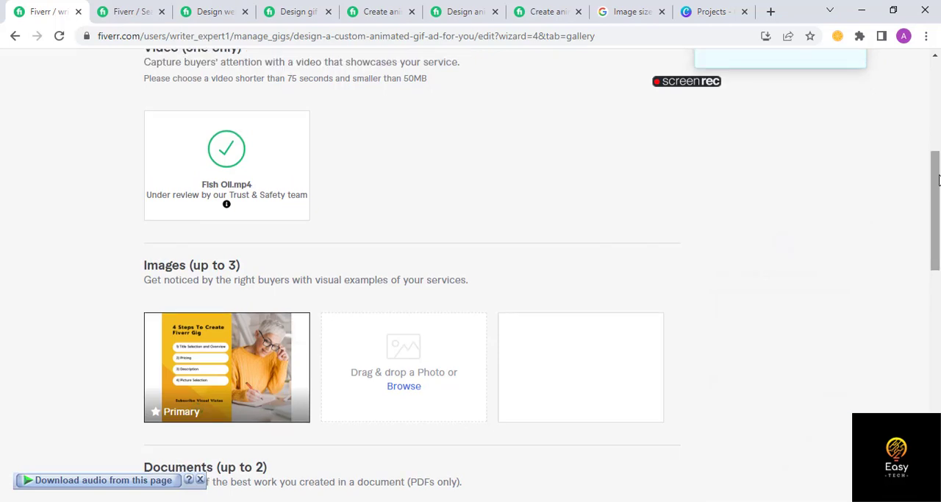
scroll(930, 284, down, 4)
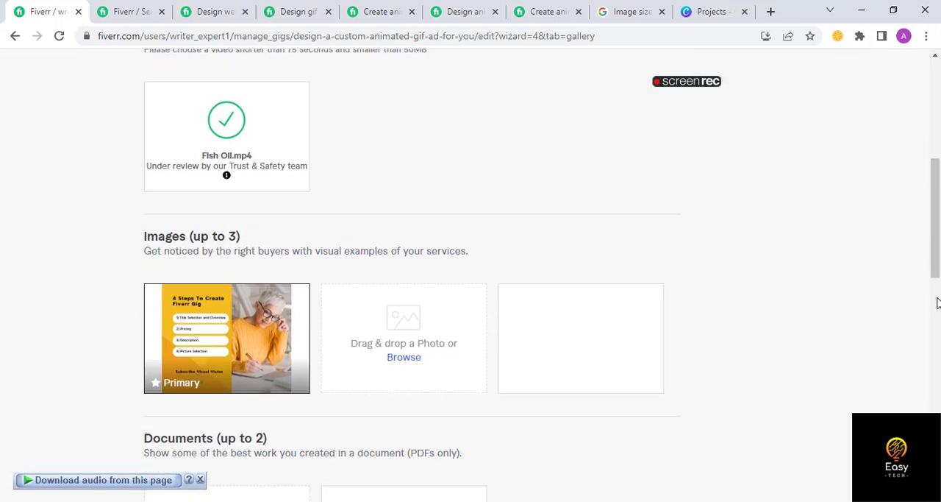
scroll(477, 319, down, 3)
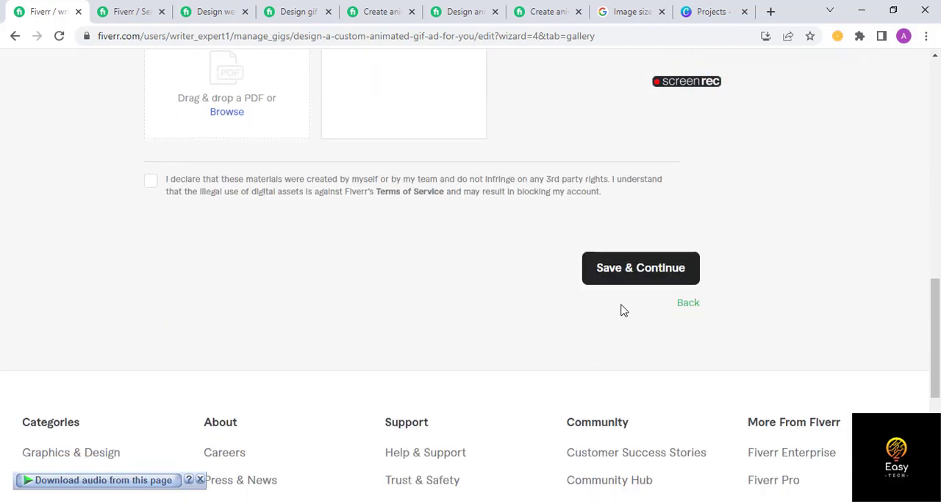
click(651, 270)
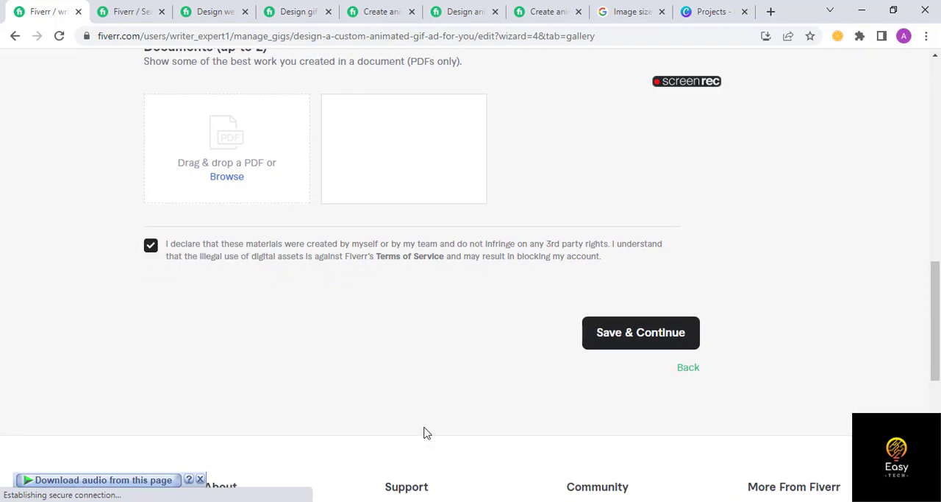
scroll(330, 342, up, 10)
scroll(310, 356, down, 7)
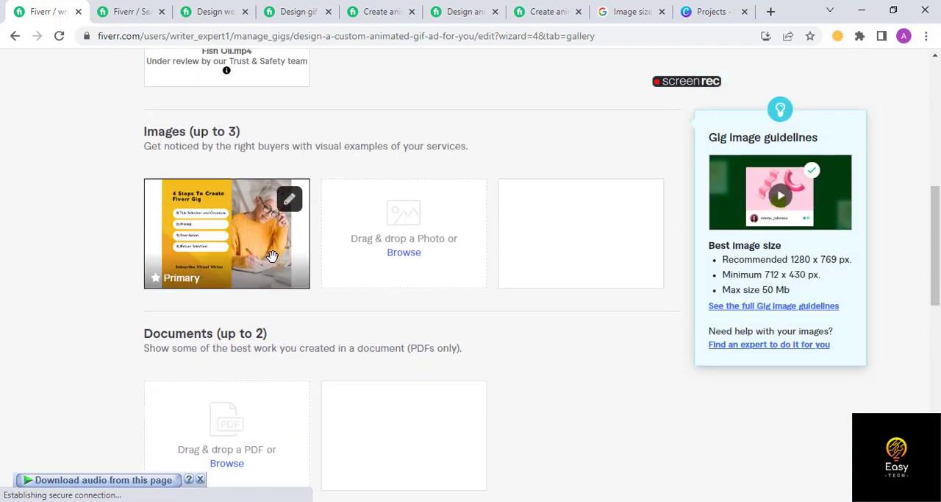
scroll(302, 326, down, 5)
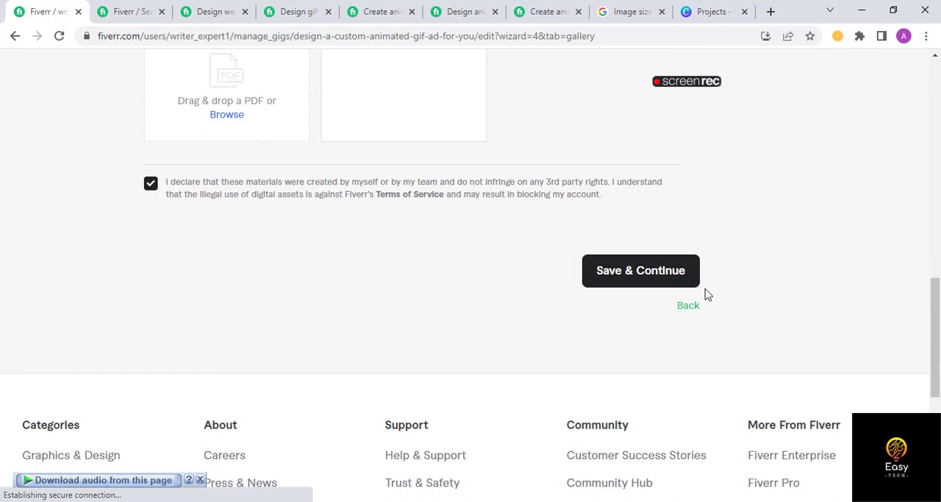
click(664, 278)
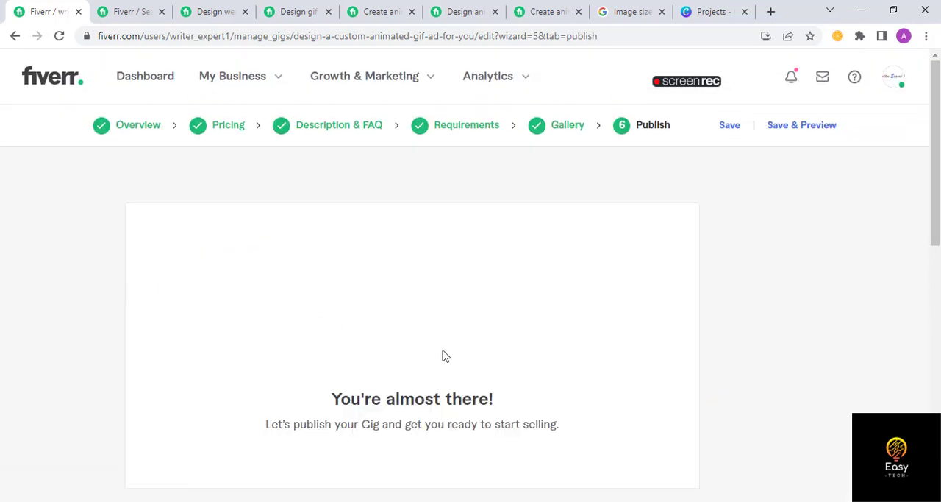
- Publish the gig and look through the sharing and learning options on the resulting page
scroll(448, 350, down, 1)
scroll(455, 345, down, 2)
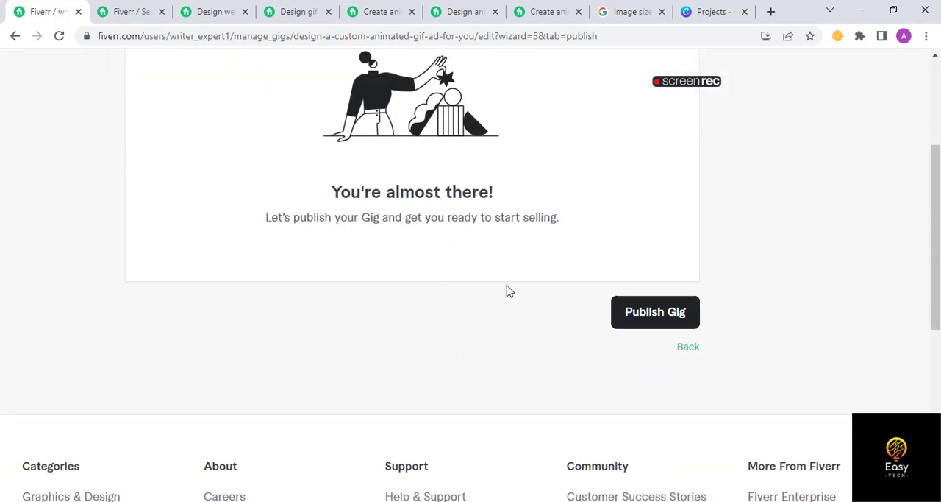
click(670, 325)
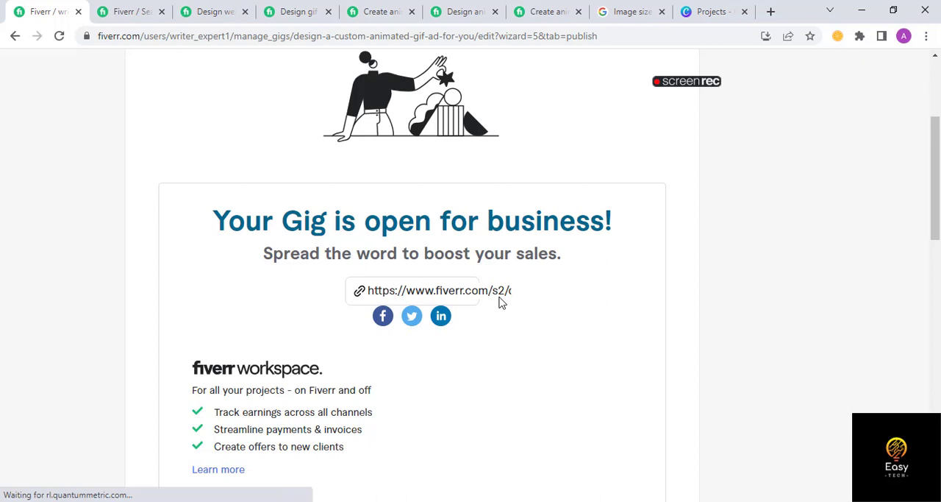
scroll(500, 303, down, 3)
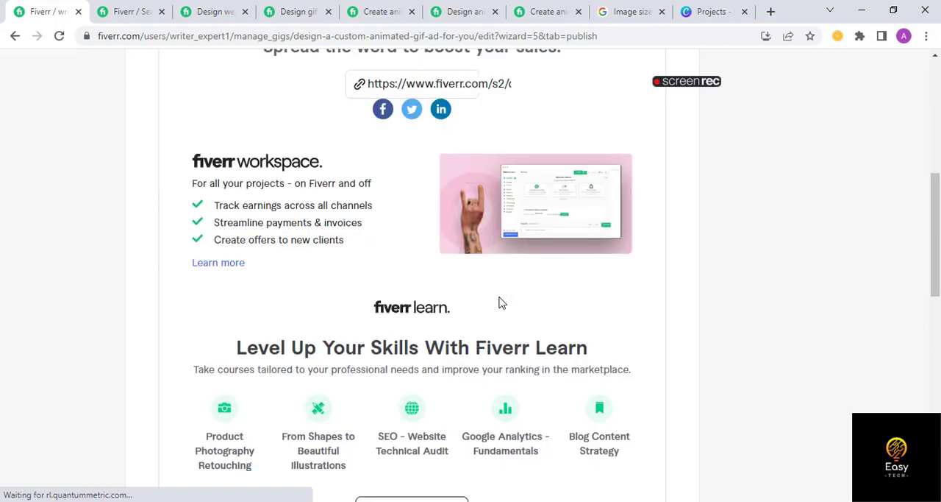